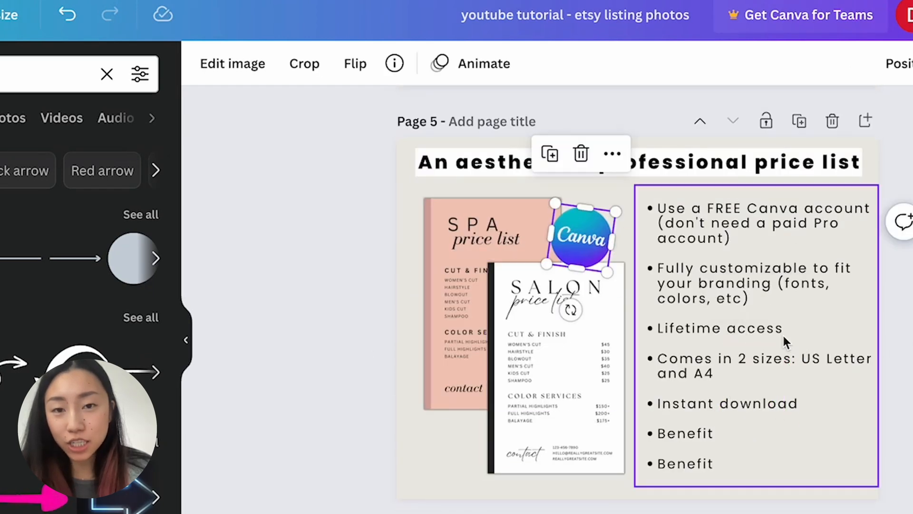
Decorate the "Edit template to fit your branding" and "An aesthetic & professional price list" titles with black sparkles at opposite corners.
{"action": "left_click", "coordinate": [749, 392]}
{"action": "key", "text": "Escape"}
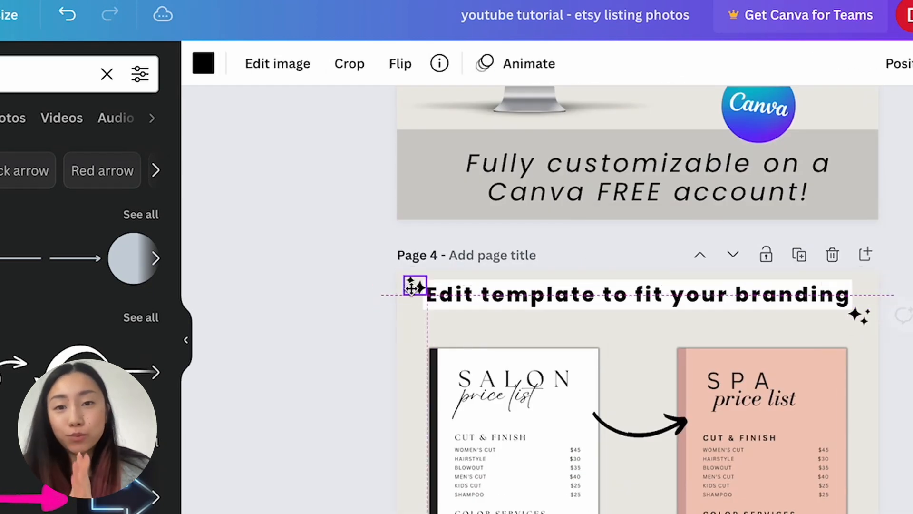
{"action": "left_click", "coordinate": [851, 299]}
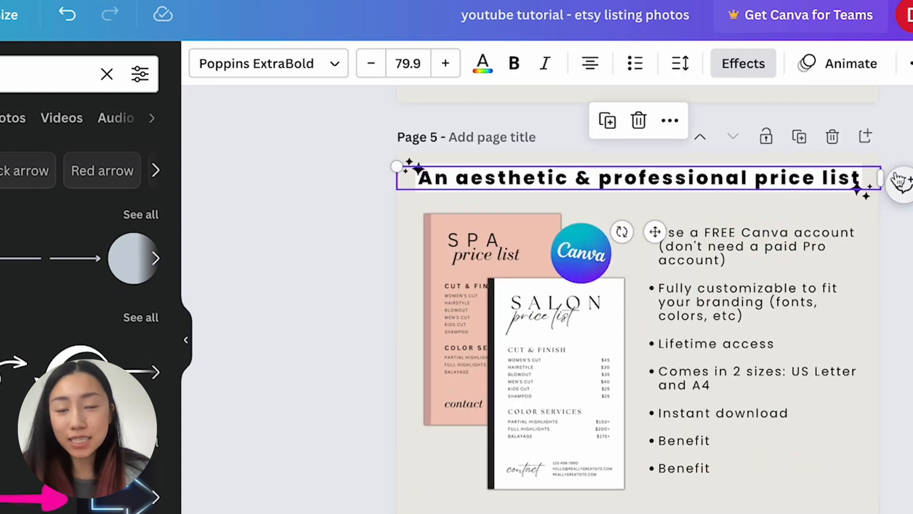
{"action": "left_click_drag", "start_coordinate": [896, 180], "coordinate": [861, 183]}
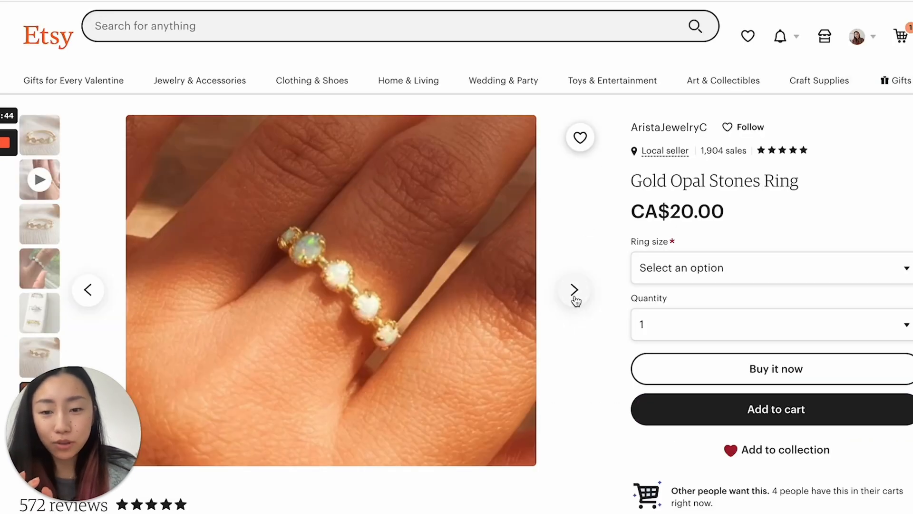
Page through the photo gallery of the Gold Opal Stones Ring listing to examine how differently proportioned images are displayed.
{"action": "left_click", "coordinate": [576, 300]}
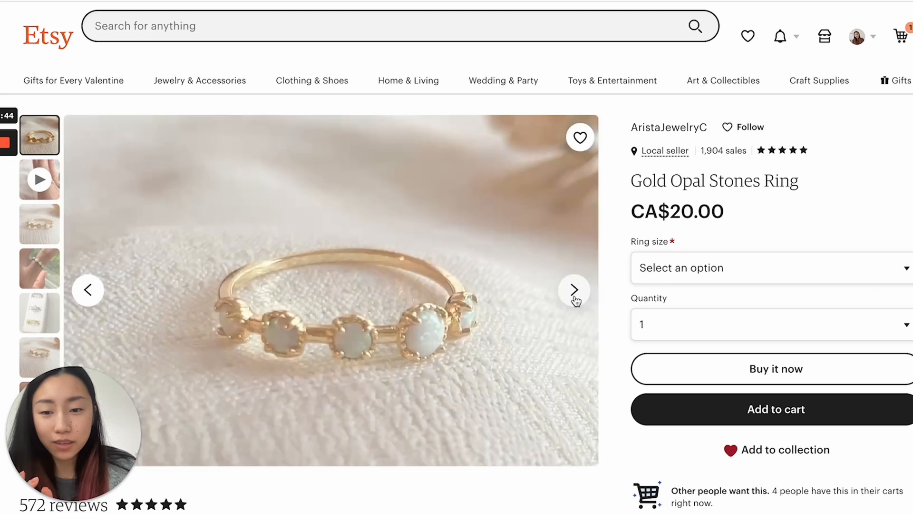
{"action": "left_click", "coordinate": [576, 299]}
{"action": "left_click", "coordinate": [575, 297]}
{"action": "left_click", "coordinate": [575, 297]}
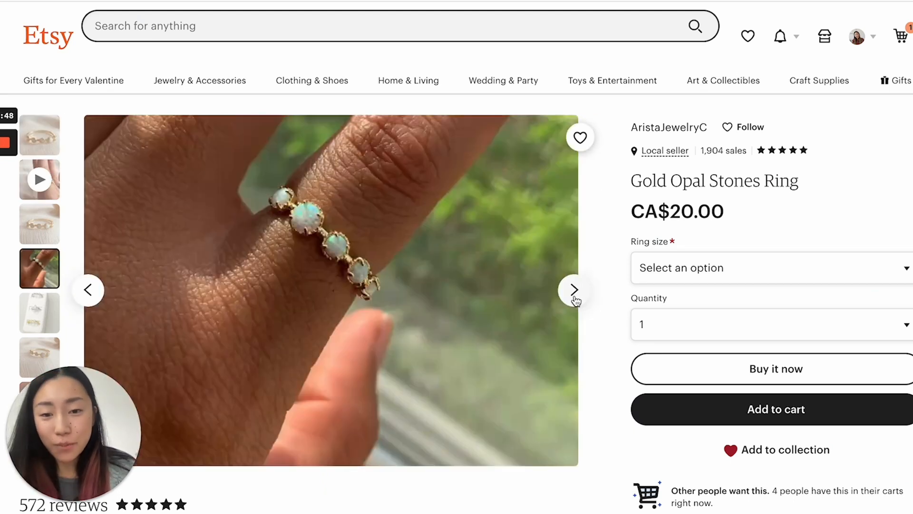
{"action": "left_click", "coordinate": [574, 299]}
{"action": "left_click", "coordinate": [575, 299]}
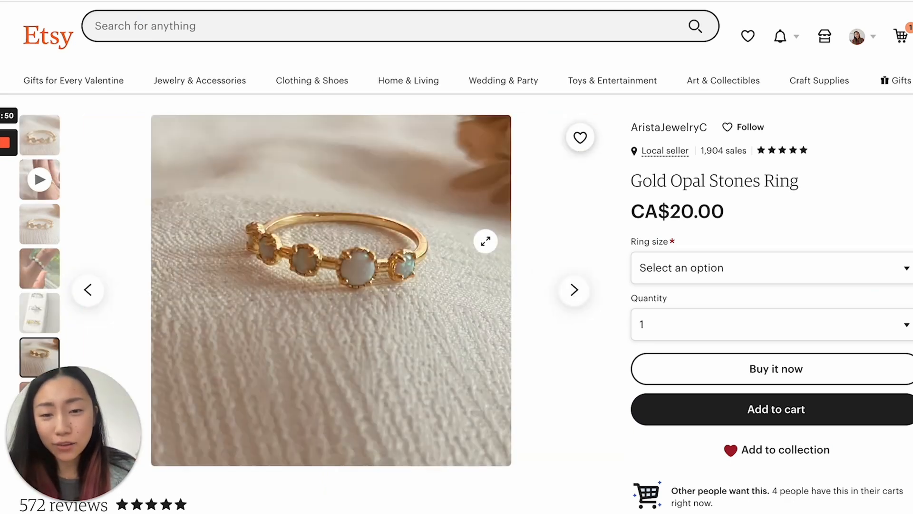
{"action": "left_click", "coordinate": [574, 295]}
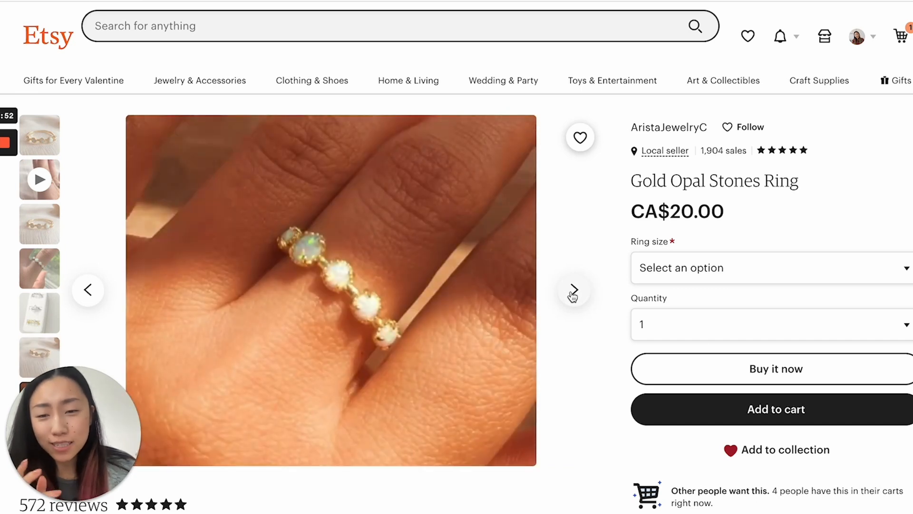
{"action": "left_click", "coordinate": [574, 294]}
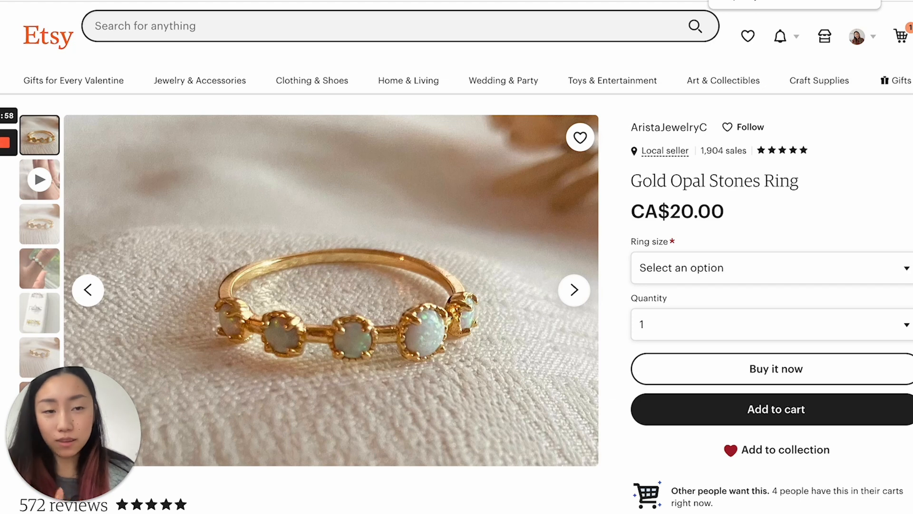
Switch to the product photography article and examine its recommended ratio and pixel dimensions for online shop photos.
{"action": "left_click", "coordinate": [646, 1]}
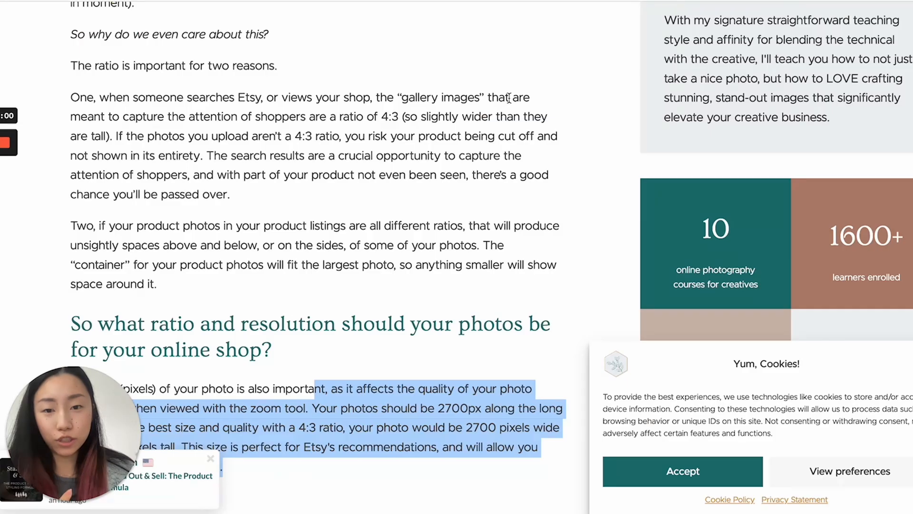
{"action": "left_click", "coordinate": [503, 156]}
{"action": "scroll", "coordinate": [484, 165], "scroll_direction": "down", "scroll_amount": 3}
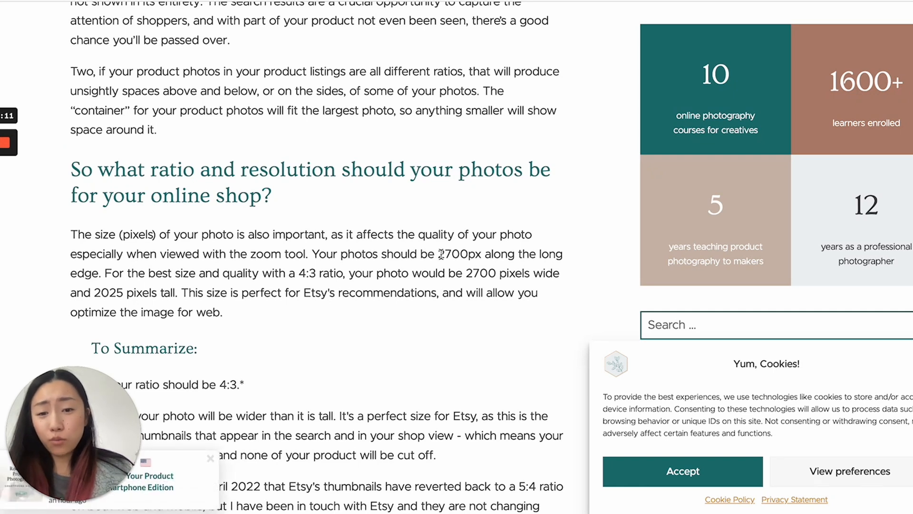
{"action": "left_click_drag", "start_coordinate": [441, 255], "coordinate": [425, 293]}
{"action": "left_click", "coordinate": [475, 285]}
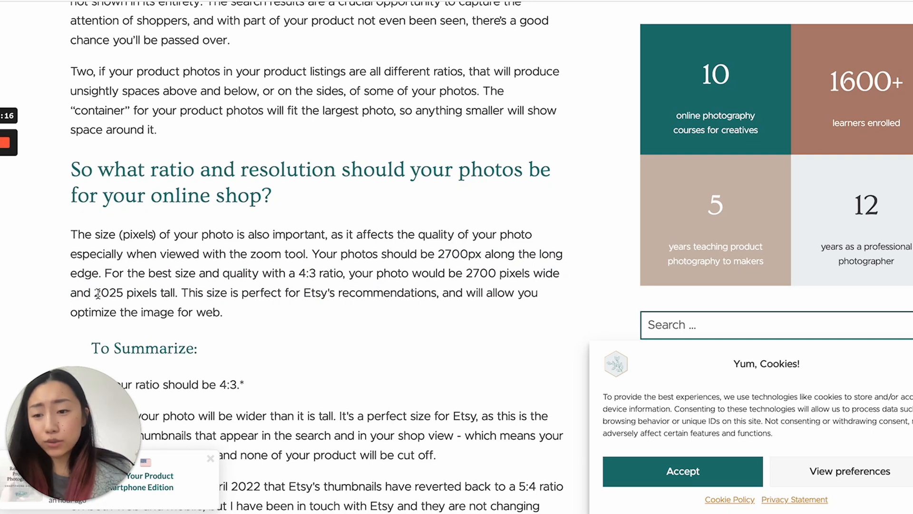
{"action": "left_click_drag", "start_coordinate": [109, 298], "coordinate": [263, 304]}
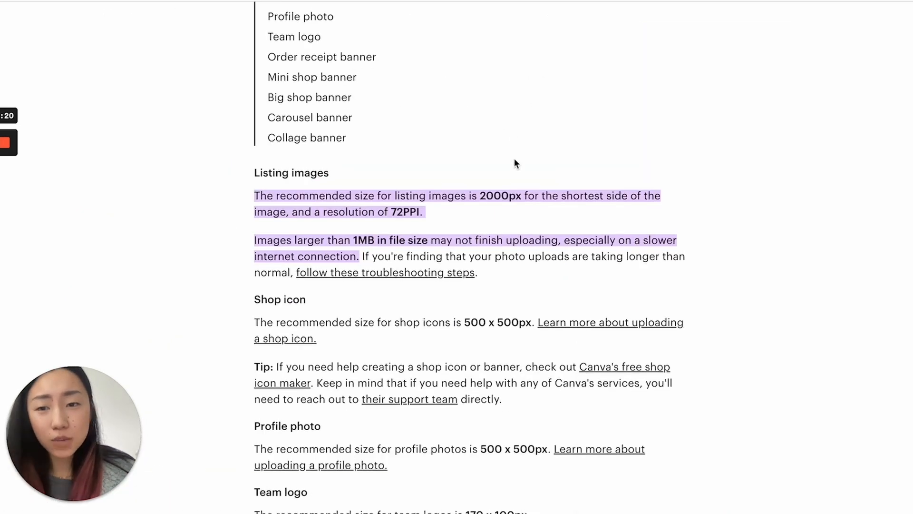
Compare Etsy's help page requirements for listing images with the photo dimensions recommended in the photography article.
{"action": "scroll", "coordinate": [514, 158], "scroll_direction": "up", "scroll_amount": 4}
{"action": "scroll", "coordinate": [515, 158], "scroll_direction": "down", "scroll_amount": 5}
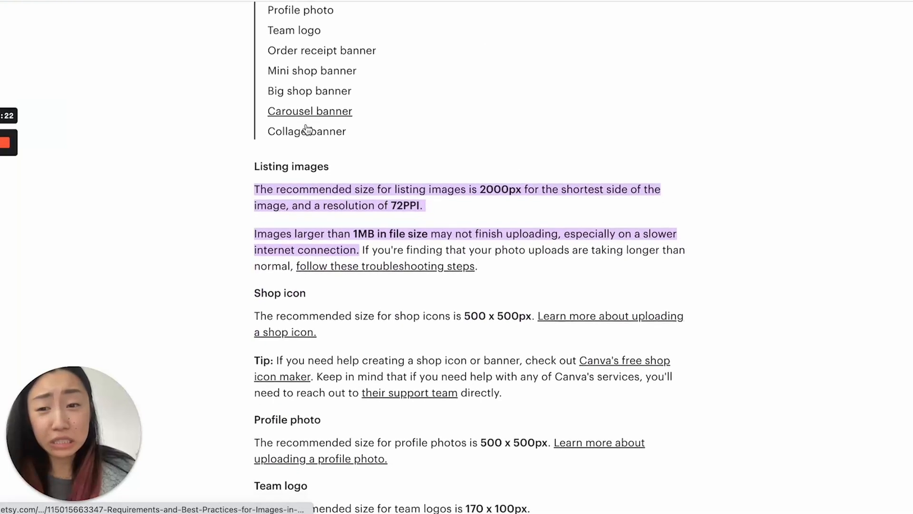
{"action": "left_click_drag", "start_coordinate": [485, 151], "coordinate": [510, 151]}
{"action": "left_click", "coordinate": [513, 151]}
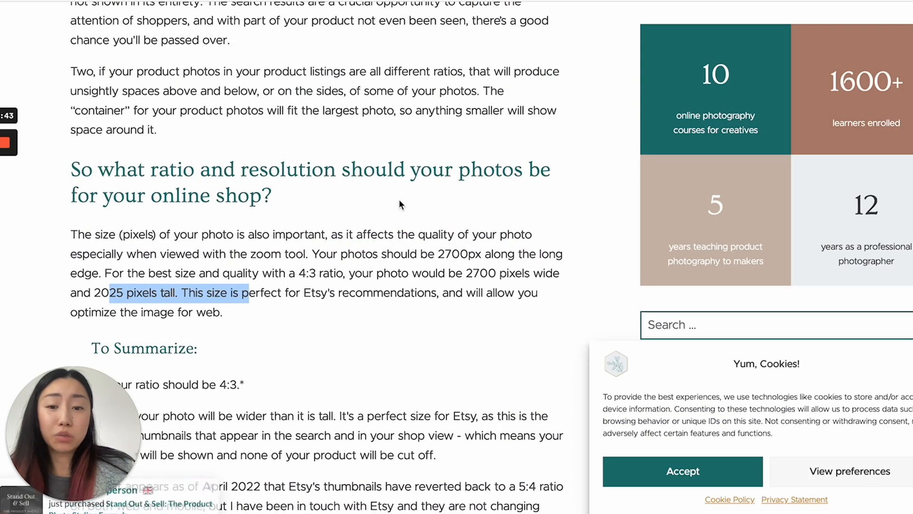
{"action": "left_click", "coordinate": [343, 269]}
{"action": "left_click_drag", "start_coordinate": [412, 253], "coordinate": [419, 291]}
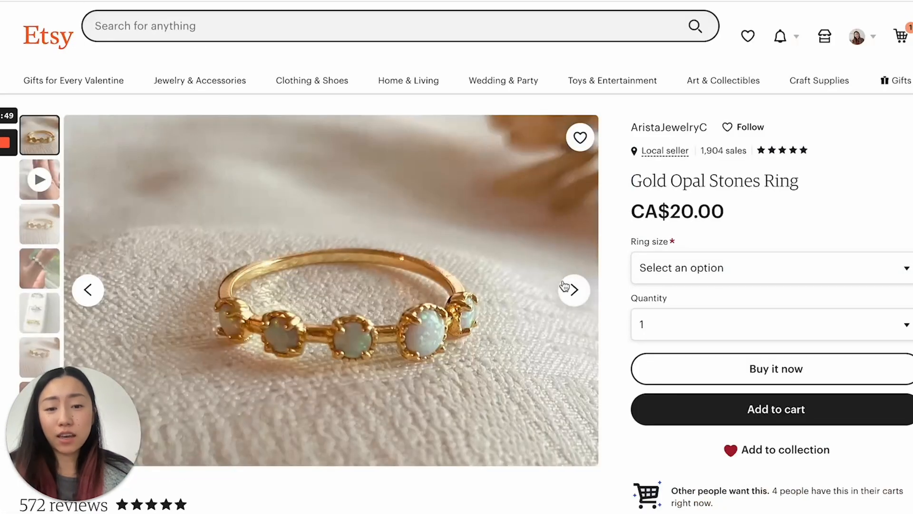
Return to the Gold Opal Stones Ring listing and compare the proportions of its gallery photos.
{"action": "left_click", "coordinate": [574, 289]}
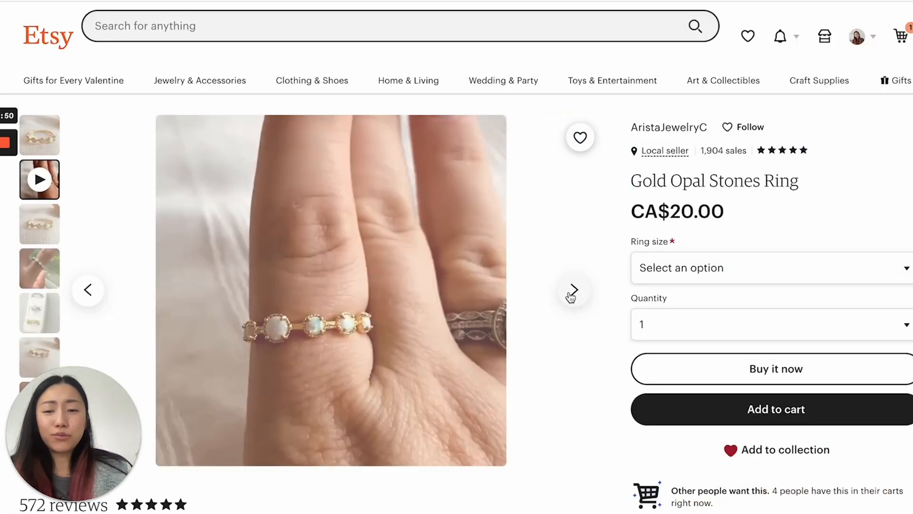
{"action": "left_click", "coordinate": [572, 291]}
{"action": "left_click", "coordinate": [573, 291]}
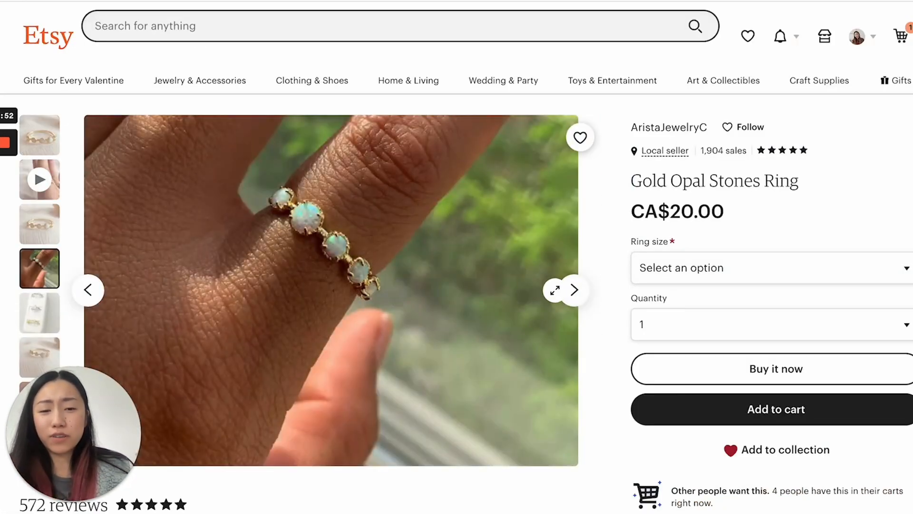
{"action": "left_click", "coordinate": [574, 289]}
Open the Plannerscollective digital planner listing from the search results and page through its photos to "65+ Additional Templates".
{"action": "scroll", "coordinate": [578, 289], "scroll_direction": "down", "scroll_amount": 20}
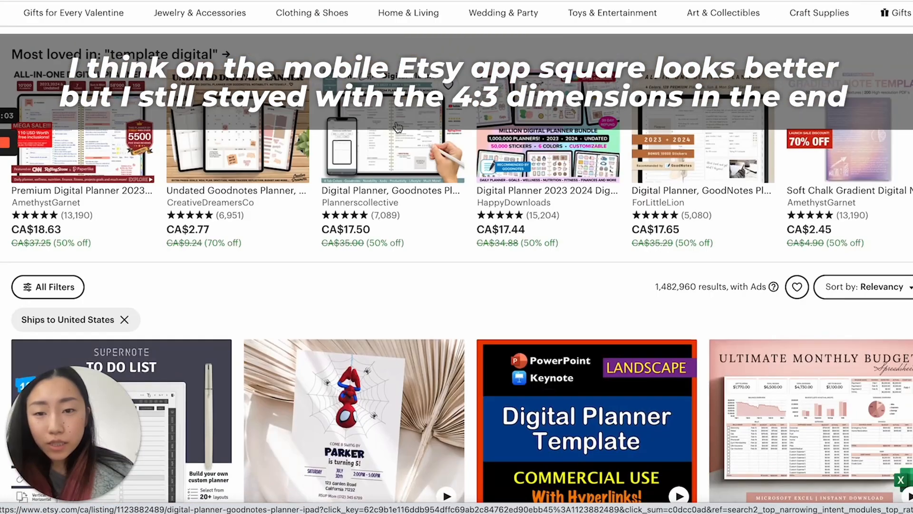
{"action": "left_click", "coordinate": [396, 127]}
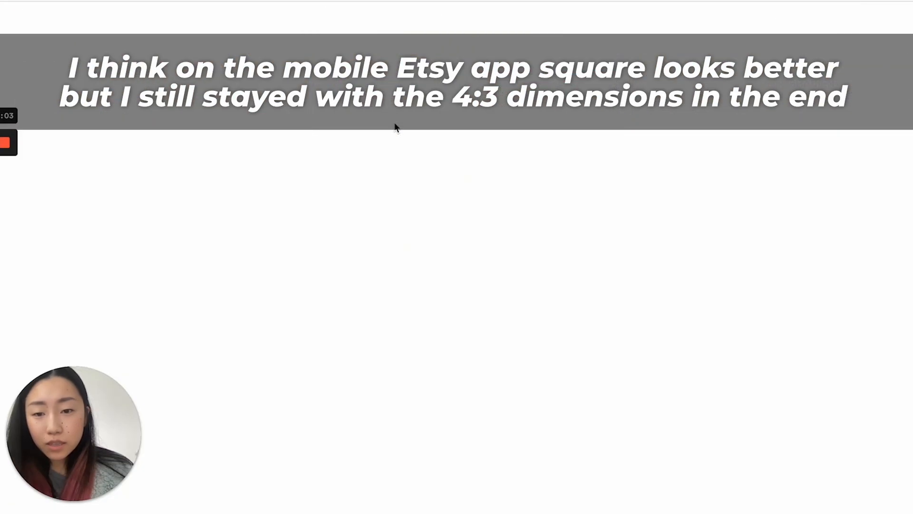
{"action": "scroll", "coordinate": [526, 265], "scroll_direction": "down", "scroll_amount": 1}
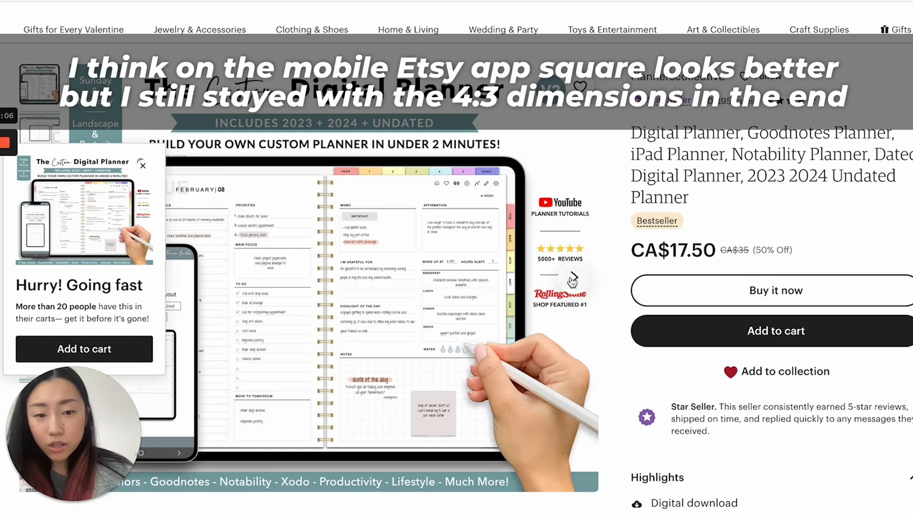
{"action": "left_click", "coordinate": [573, 278]}
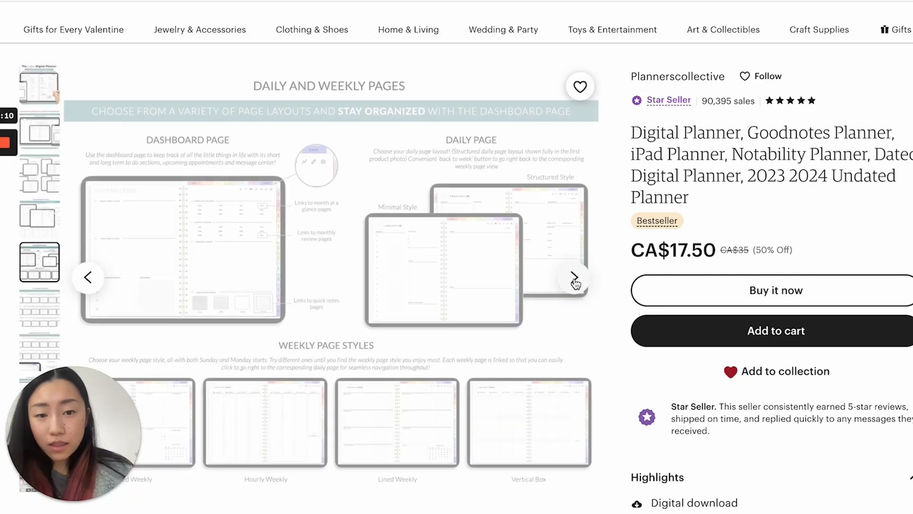
{"action": "left_click", "coordinate": [574, 278]}
{"action": "scroll", "coordinate": [578, 282], "scroll_direction": "down", "scroll_amount": 1}
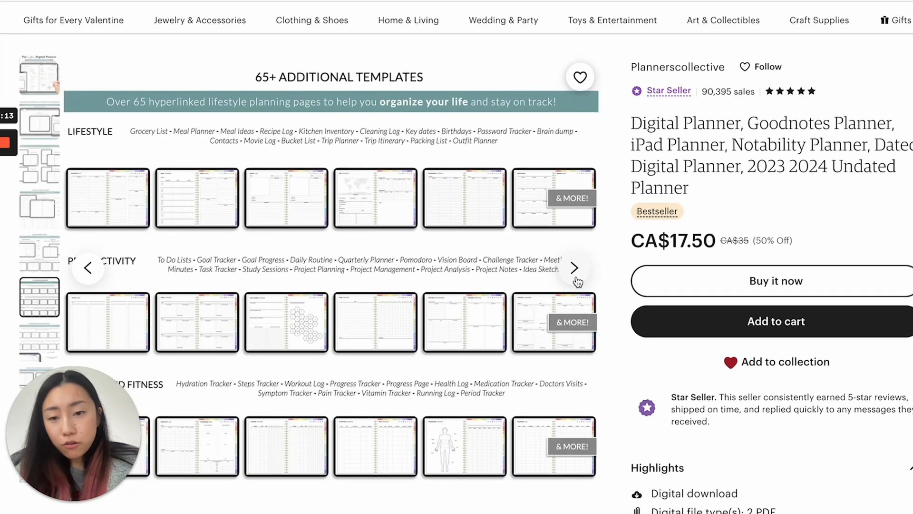
Capture the "65+ Additional Templates" listing photo, paste it into the Canva design "youtube tutorial - etsy listing photos", and enlarge it to nearly fill the page.
{"action": "key", "text": "super+shift+4"}
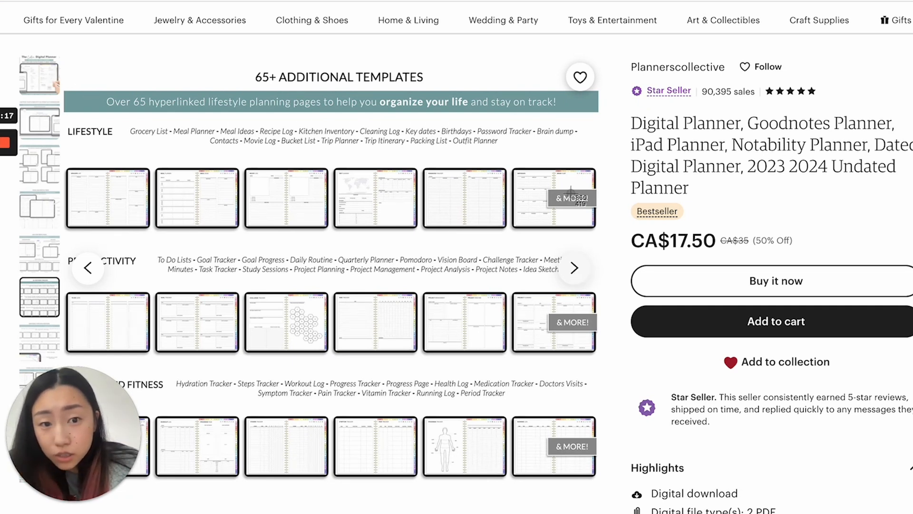
{"action": "left_click_drag", "start_coordinate": [594, 478], "coordinate": [55, 47]}
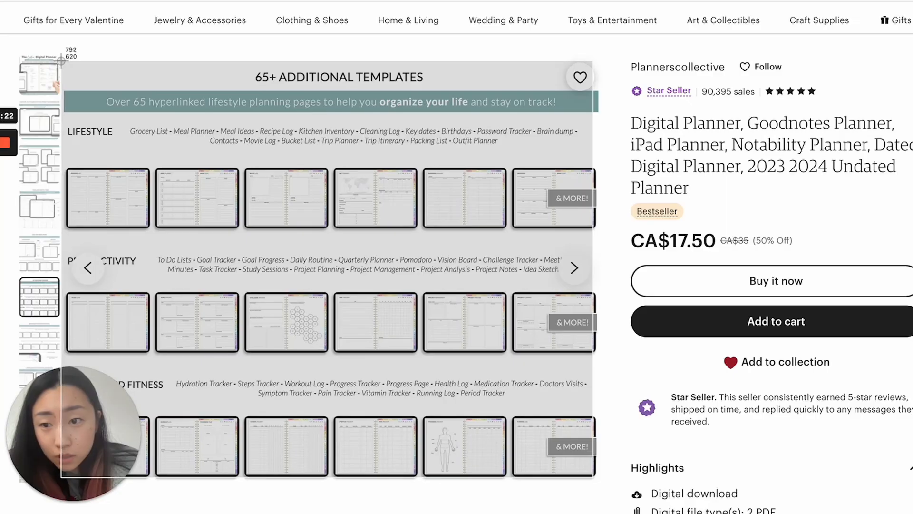
{"action": "key", "text": "cmd+v"}
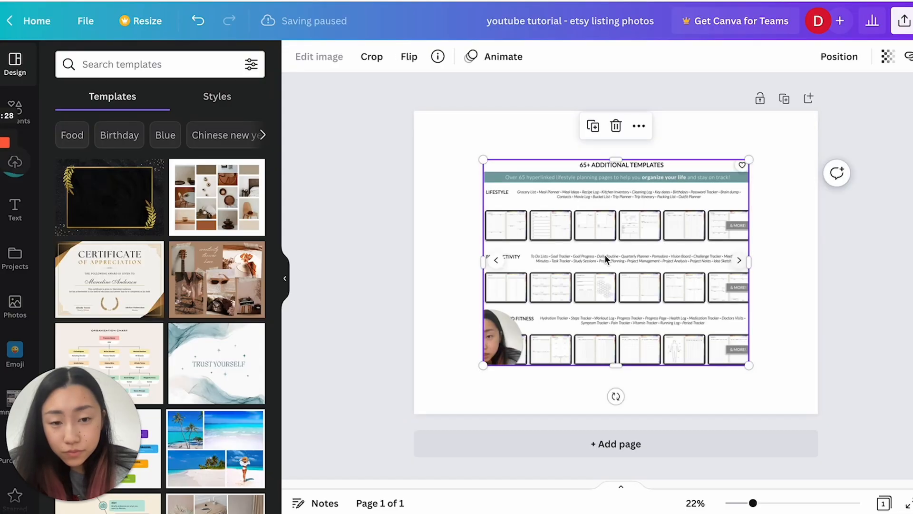
{"action": "left_click_drag", "start_coordinate": [746, 367], "coordinate": [808, 416]}
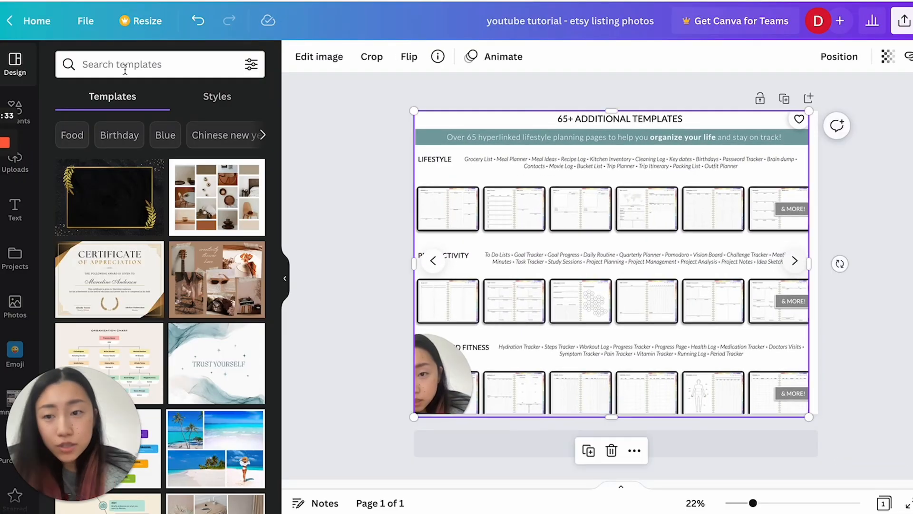
Check the custom width and height of the listing photos design in its resize settings.
{"action": "left_click", "coordinate": [141, 20]}
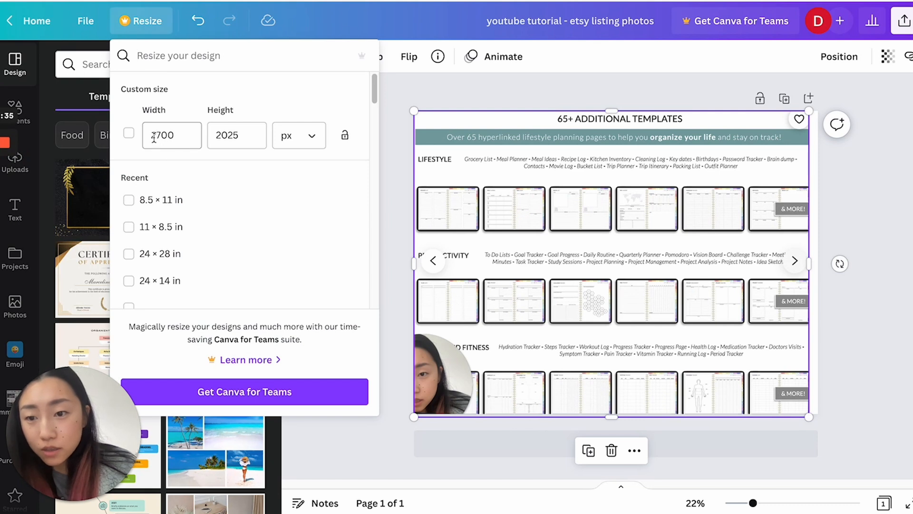
{"action": "left_click", "coordinate": [220, 136]}
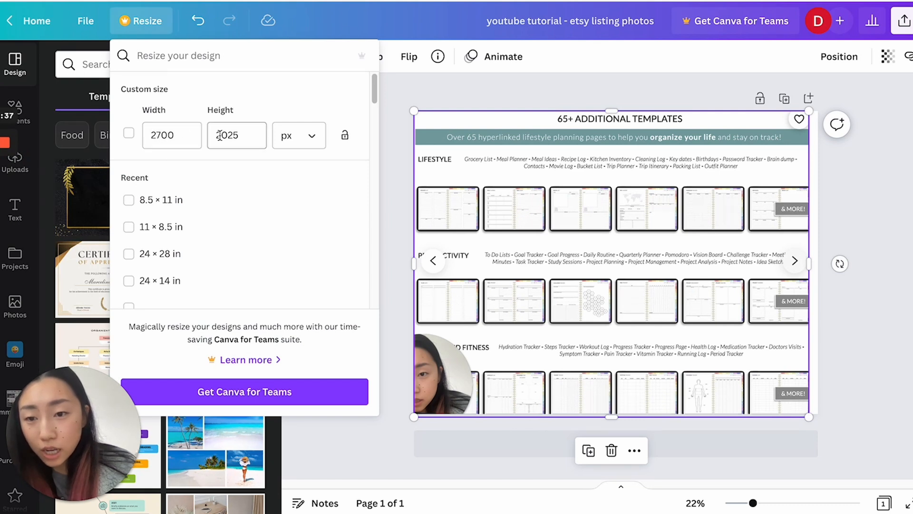
{"action": "left_click_drag", "start_coordinate": [243, 137], "coordinate": [198, 143]}
{"action": "left_click", "coordinate": [423, 173]}
Delete the pasted planner screenshot from the listing photos design.
{"action": "left_click", "coordinate": [403, 181]}
{"action": "left_click", "coordinate": [511, 196]}
{"action": "key", "text": "Delete"}
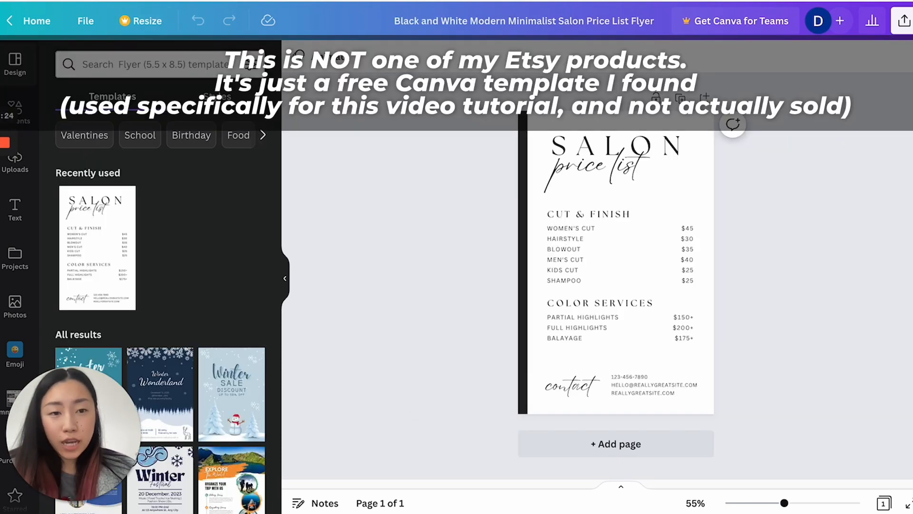
Download the "Black and White Modern Minimalist Salon Price List Flyer" design as a PNG.
{"action": "left_click_drag", "start_coordinate": [446, 151], "coordinate": [706, 418]}
{"action": "left_click", "coordinate": [904, 21]}
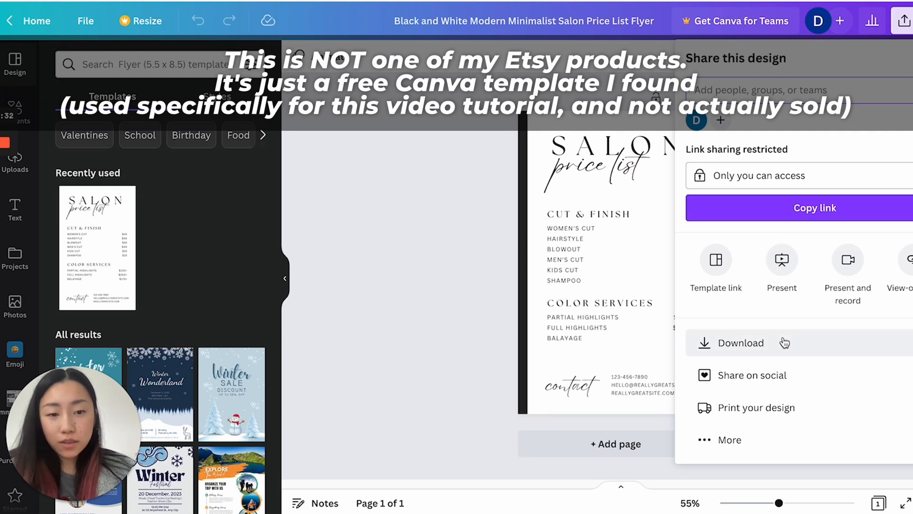
{"action": "left_click_drag", "start_coordinate": [465, 166], "coordinate": [708, 423]}
{"action": "left_click", "coordinate": [856, 101]}
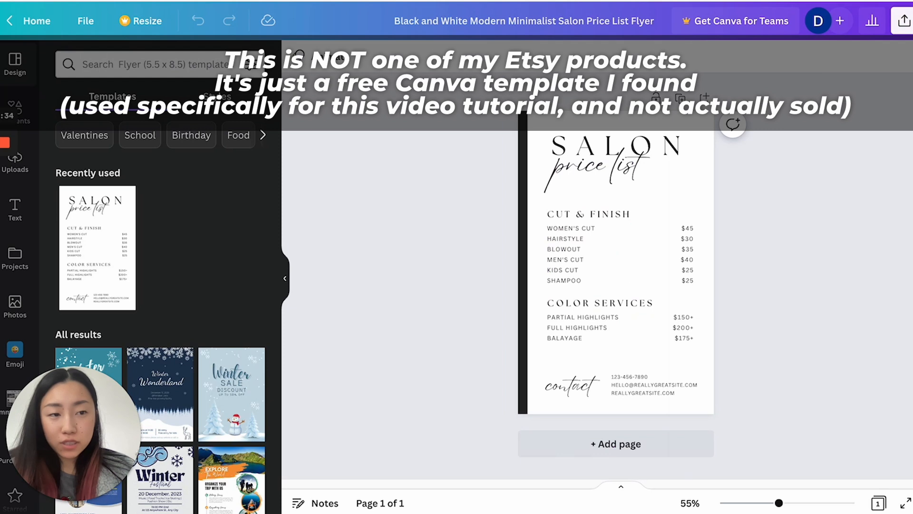
{"action": "left_click", "coordinate": [904, 20]}
{"action": "left_click", "coordinate": [762, 352]}
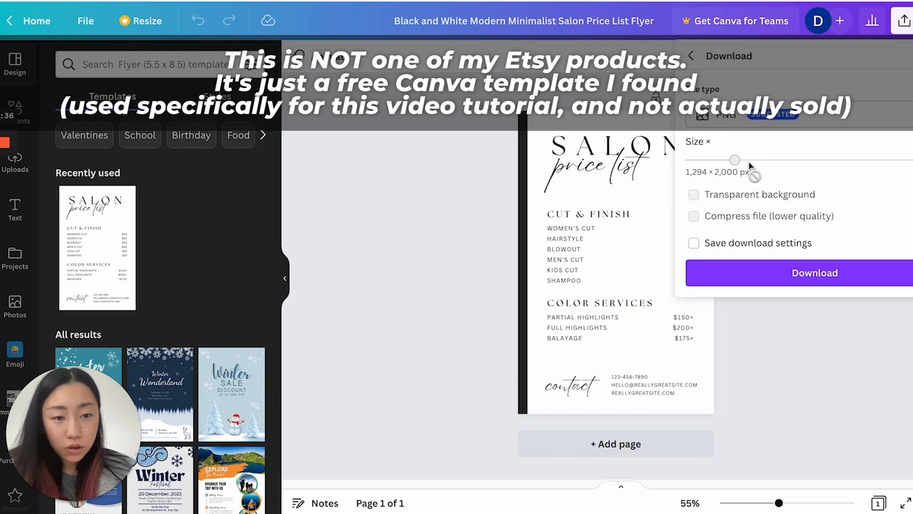
{"action": "left_click", "coordinate": [788, 273]}
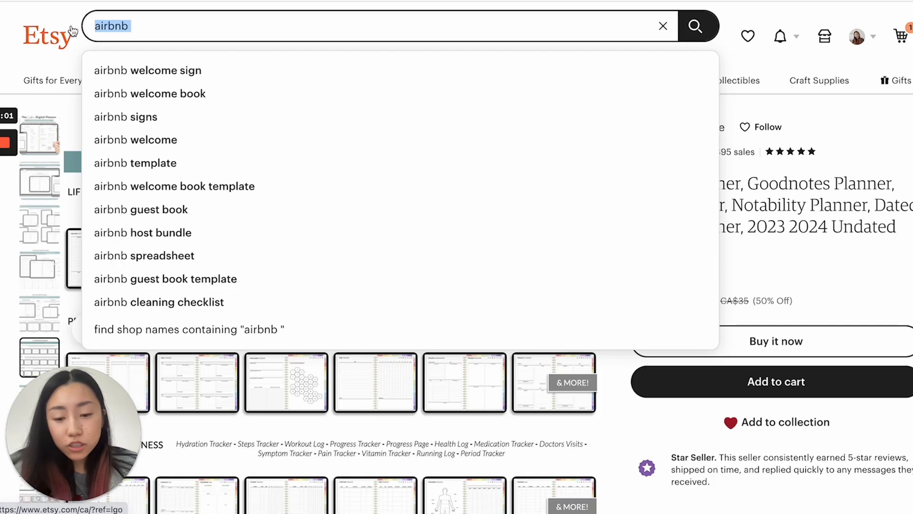
Switch to Etsy, search for "price list", and browse the results for listing photo ideas.
{"action": "type", "text": "price li"}
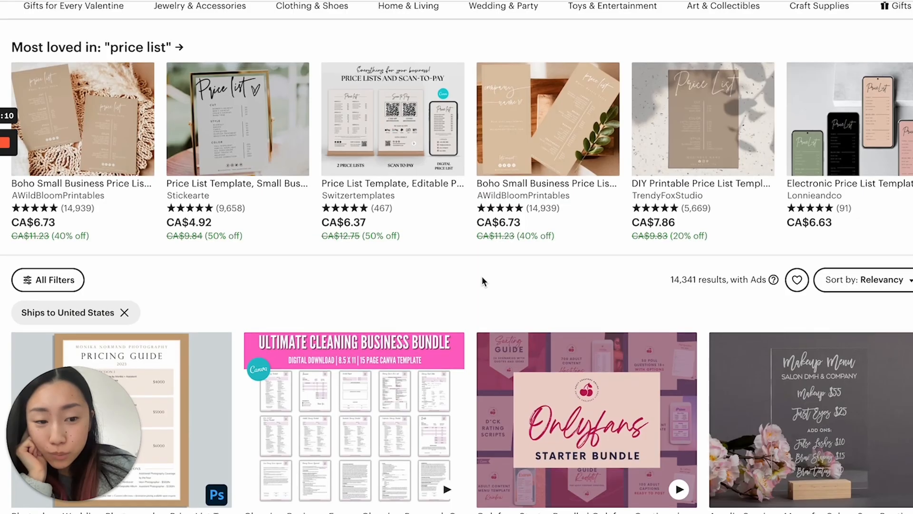
{"action": "scroll", "coordinate": [481, 282], "scroll_direction": "down", "scroll_amount": 5}
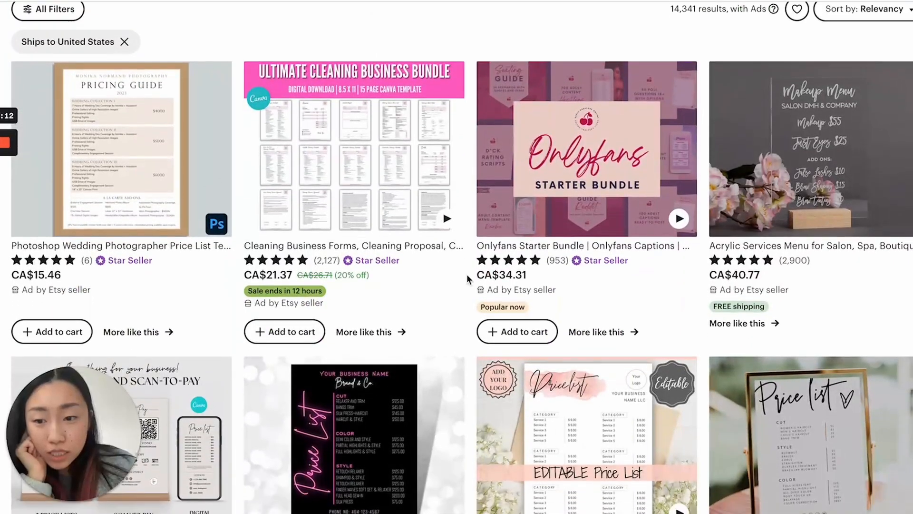
Open the wedding photographer pricing guide, neon price list, pink watercolor price list and wood-framed price list listings in separate browser tabs.
{"action": "right_click", "coordinate": [174, 155]}
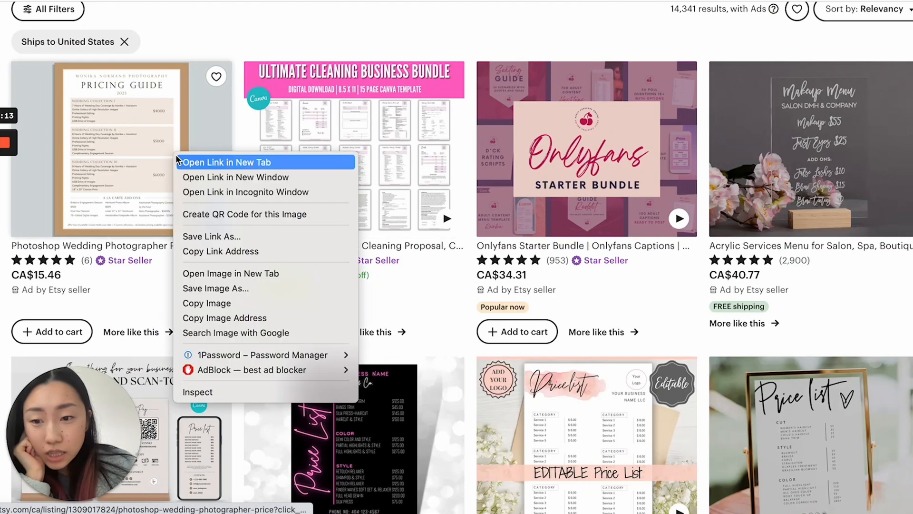
{"action": "left_click", "coordinate": [186, 158]}
{"action": "right_click", "coordinate": [369, 200]}
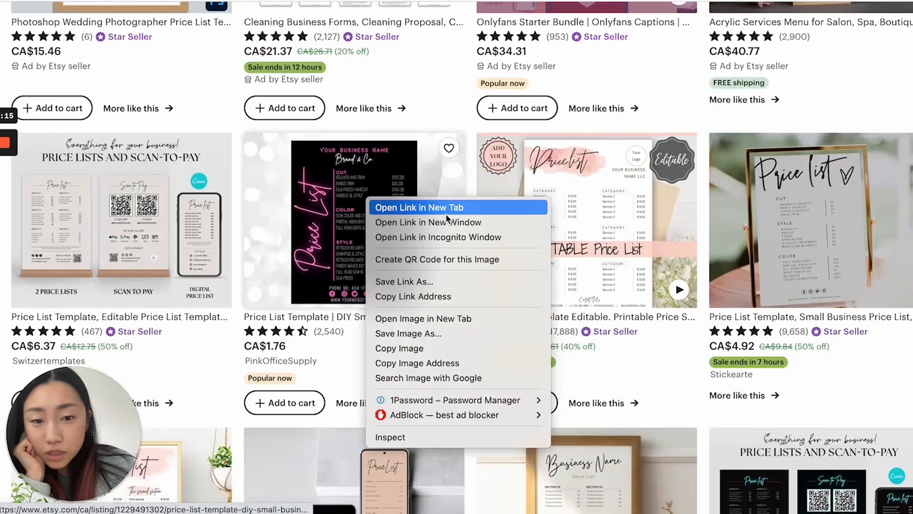
{"action": "left_click", "coordinate": [446, 210]}
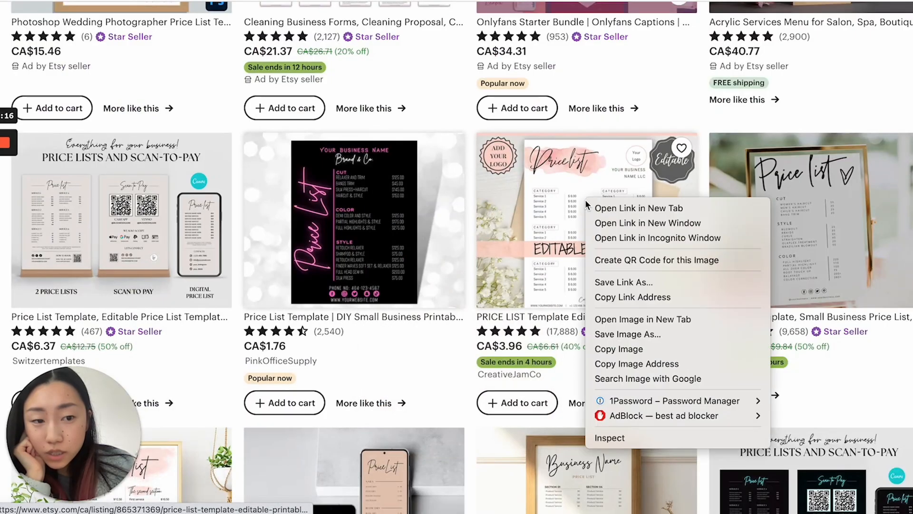
{"action": "right_click", "coordinate": [592, 200]}
{"action": "left_click", "coordinate": [604, 207]}
{"action": "scroll", "coordinate": [512, 227], "scroll_direction": "down", "scroll_amount": 5}
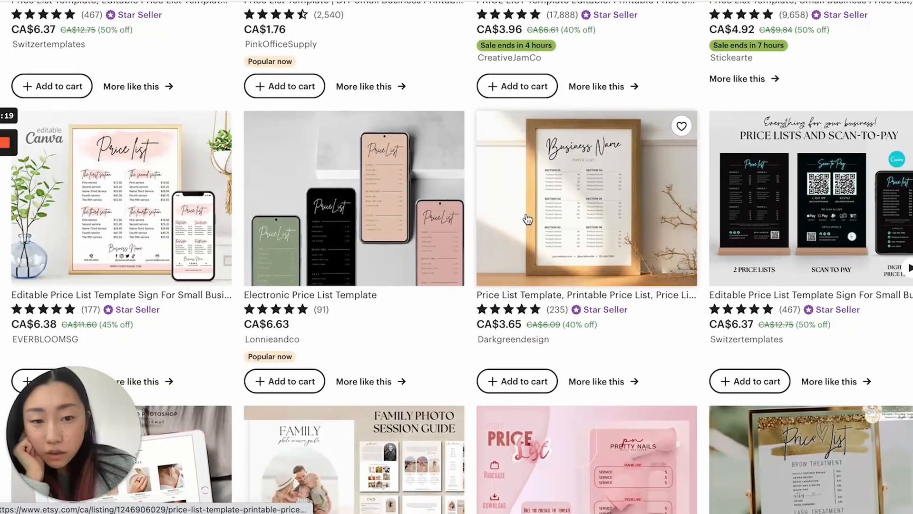
{"action": "right_click", "coordinate": [536, 202]}
{"action": "left_click", "coordinate": [554, 211]}
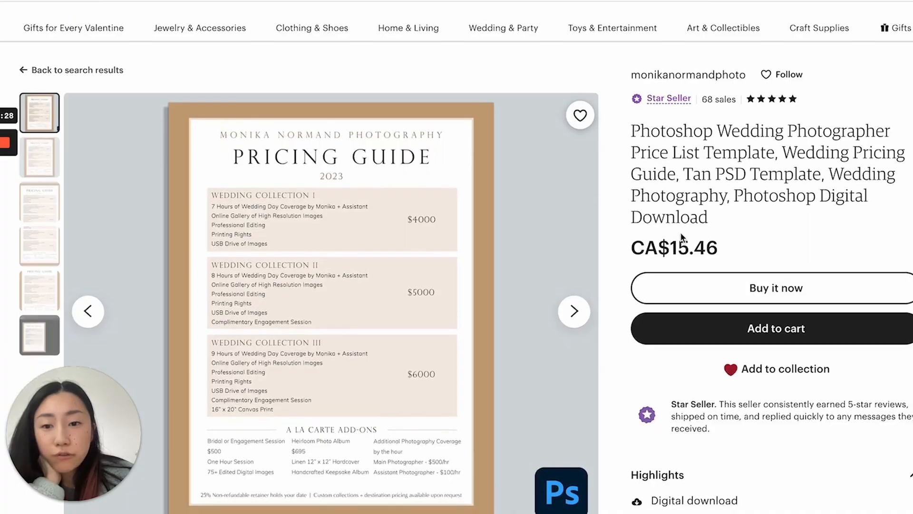
Examine all the listing photos of the Photoshop Wedding Photographer Price List Template.
{"action": "scroll", "coordinate": [680, 232], "scroll_direction": "down", "scroll_amount": 2}
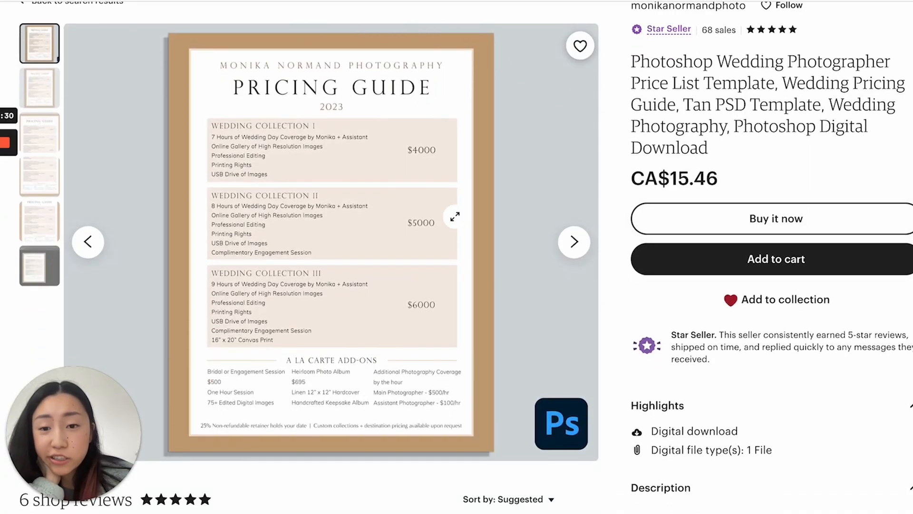
{"action": "left_click", "coordinate": [574, 242]}
{"action": "left_click", "coordinate": [575, 241]}
{"action": "left_click", "coordinate": [574, 242]}
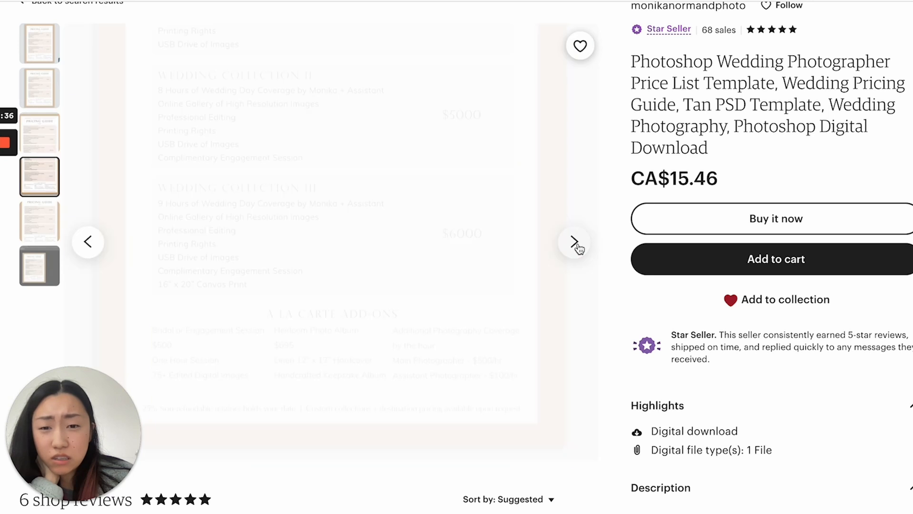
{"action": "left_click", "coordinate": [574, 241]}
{"action": "left_click", "coordinate": [574, 241]}
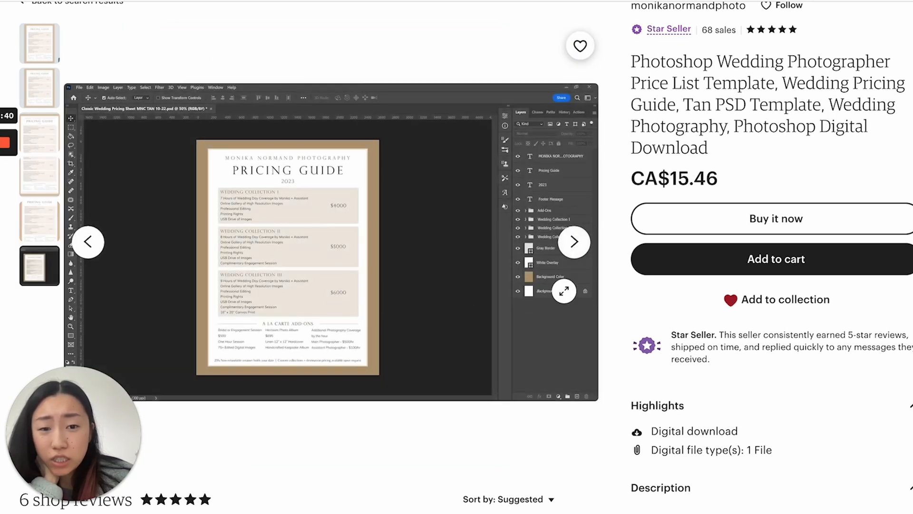
{"action": "left_click", "coordinate": [574, 241]}
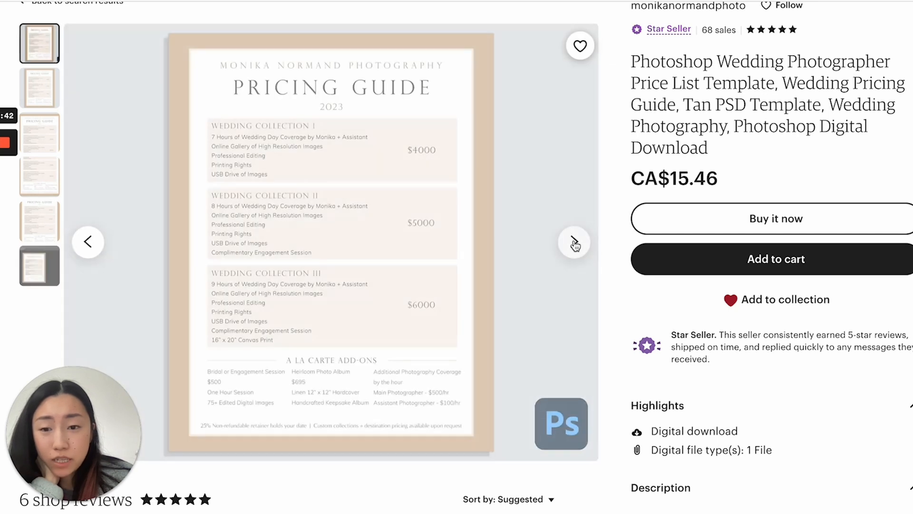
{"action": "left_click", "coordinate": [88, 243]}
{"action": "left_click", "coordinate": [87, 243]}
{"action": "left_click", "coordinate": [87, 242]}
{"action": "left_click", "coordinate": [87, 243]}
{"action": "left_click", "coordinate": [87, 242]}
{"action": "left_click", "coordinate": [87, 243]}
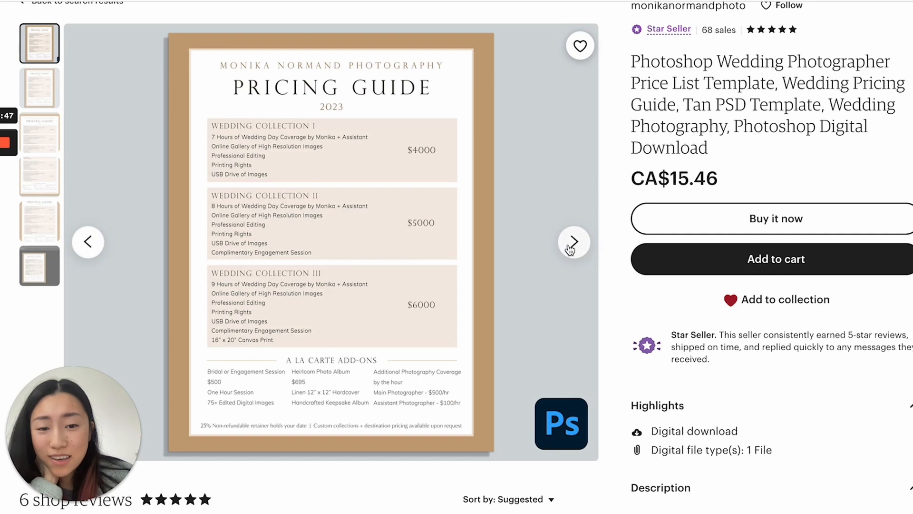
{"action": "left_click", "coordinate": [574, 242]}
{"action": "left_click", "coordinate": [574, 241]}
{"action": "left_click", "coordinate": [575, 242]}
{"action": "left_click", "coordinate": [574, 242]}
{"action": "left_click", "coordinate": [575, 242]}
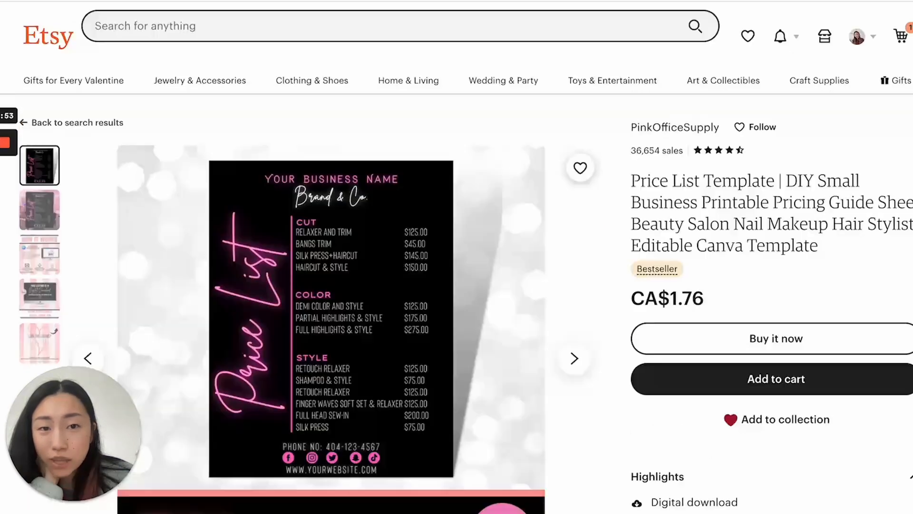
Examine the listing photos of the neon PinkOfficeSupply price list template, from the cover to the closing image.
{"action": "scroll", "coordinate": [581, 283], "scroll_direction": "down", "scroll_amount": 2}
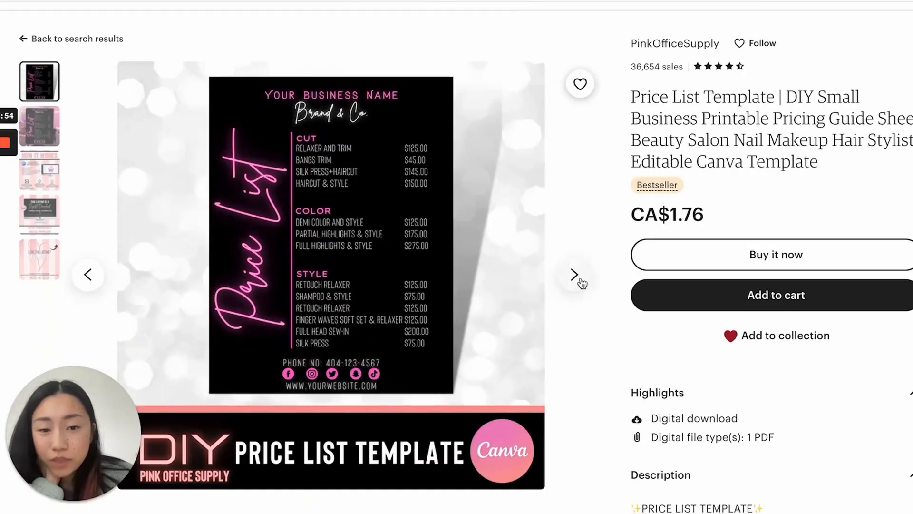
{"action": "scroll", "coordinate": [581, 283], "scroll_direction": "down", "scroll_amount": 2}
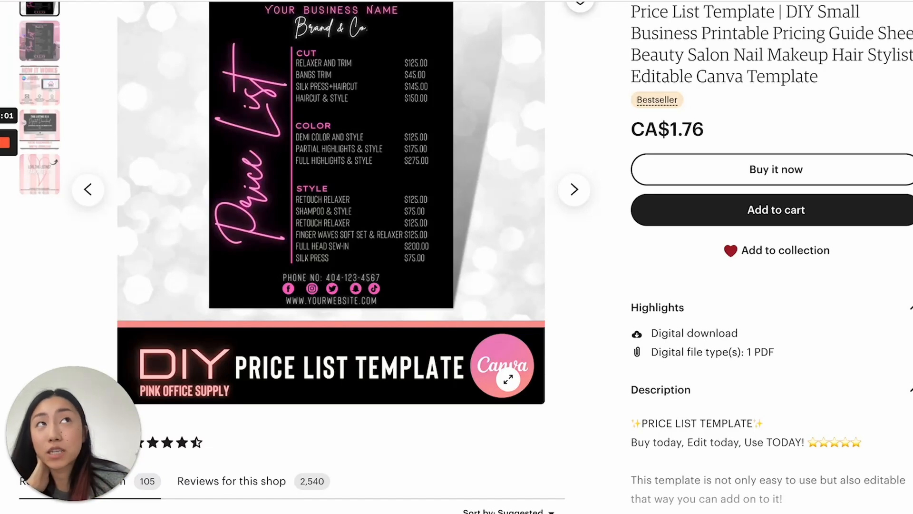
{"action": "scroll", "coordinate": [540, 194], "scroll_direction": "up", "scroll_amount": 1}
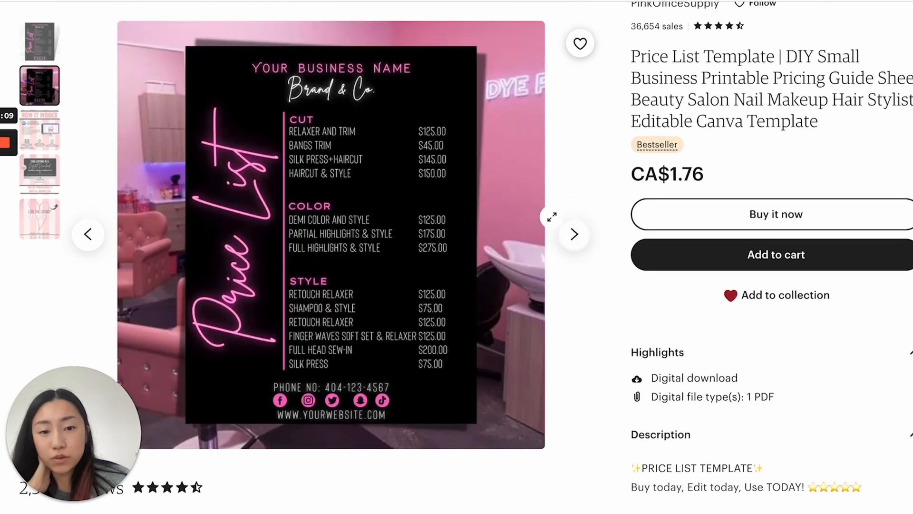
{"action": "left_click", "coordinate": [574, 236]}
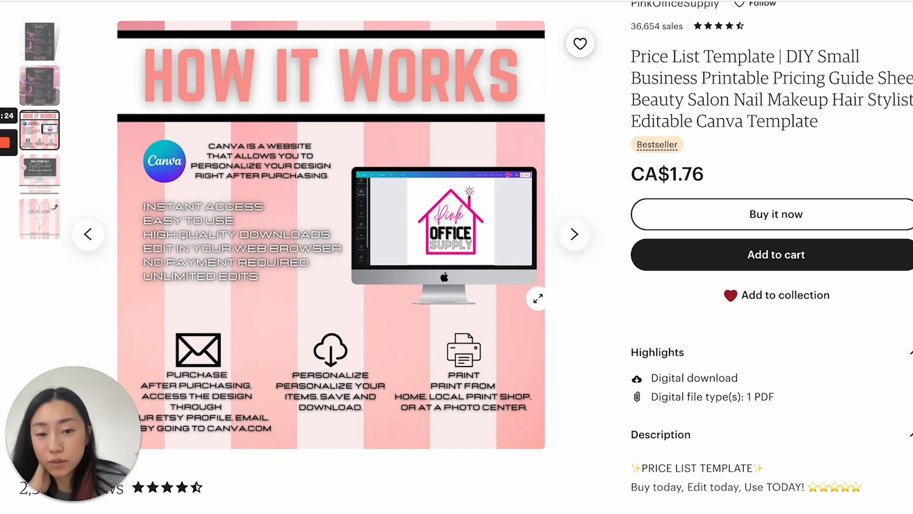
{"action": "left_click", "coordinate": [575, 234]}
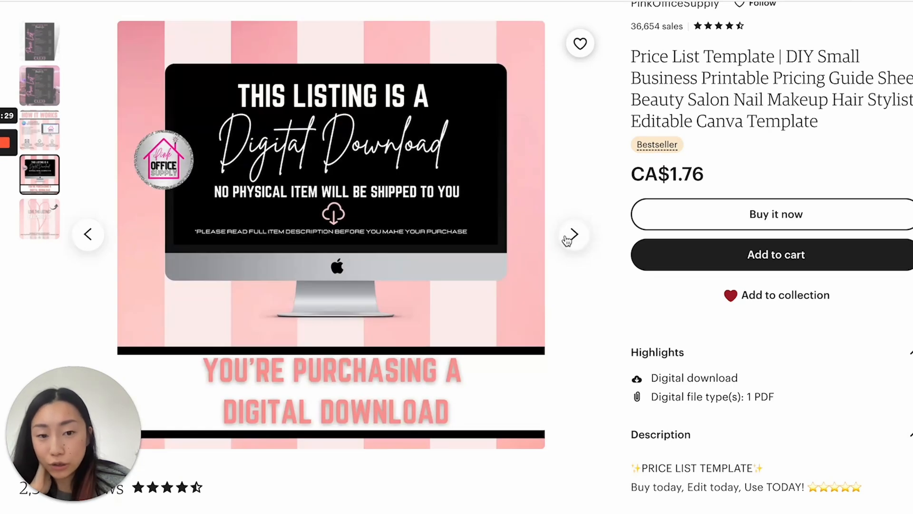
{"action": "left_click", "coordinate": [576, 239]}
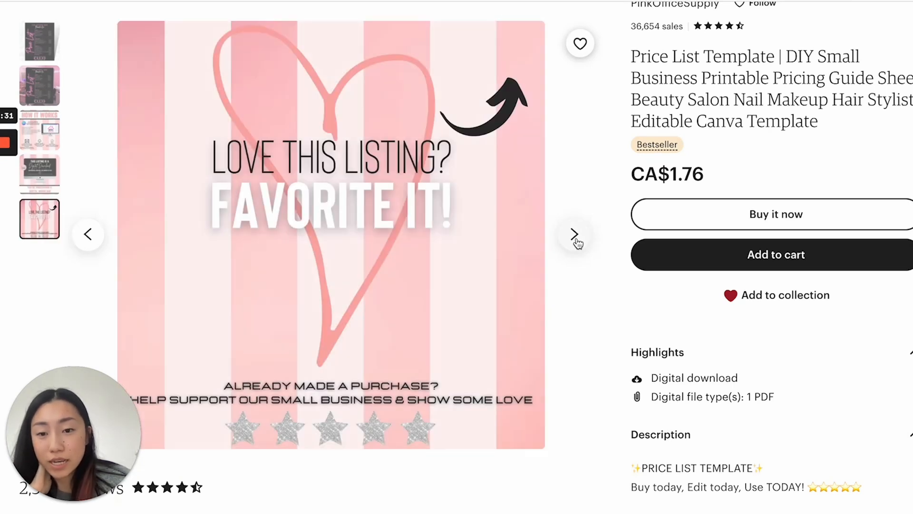
{"action": "left_click", "coordinate": [569, 239]}
{"action": "left_click", "coordinate": [575, 239]}
{"action": "left_click", "coordinate": [575, 239]}
Switch to the CreativeJamCo pink watercolor price list listing and examine its photos through to the matching items image.
{"action": "key", "text": "ctrl+Tab"}
{"action": "scroll", "coordinate": [451, 180], "scroll_direction": "down", "scroll_amount": 2}
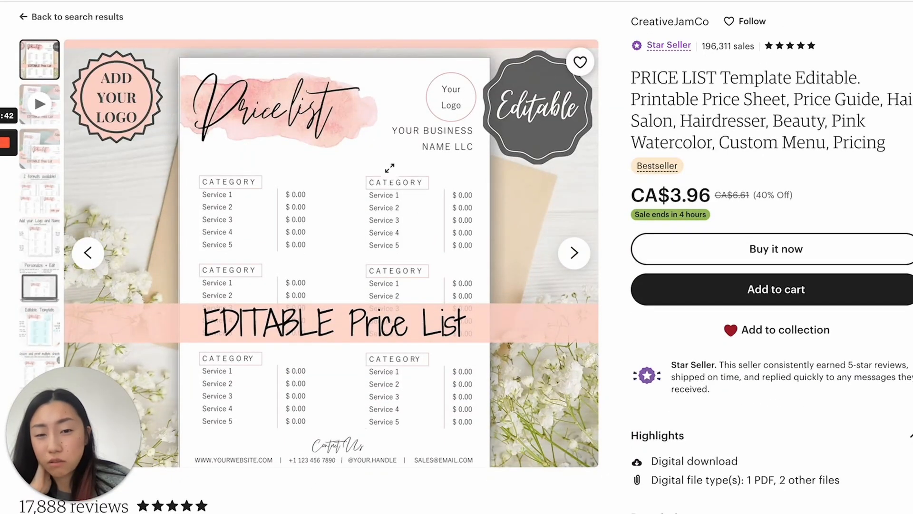
{"action": "left_click", "coordinate": [574, 253]}
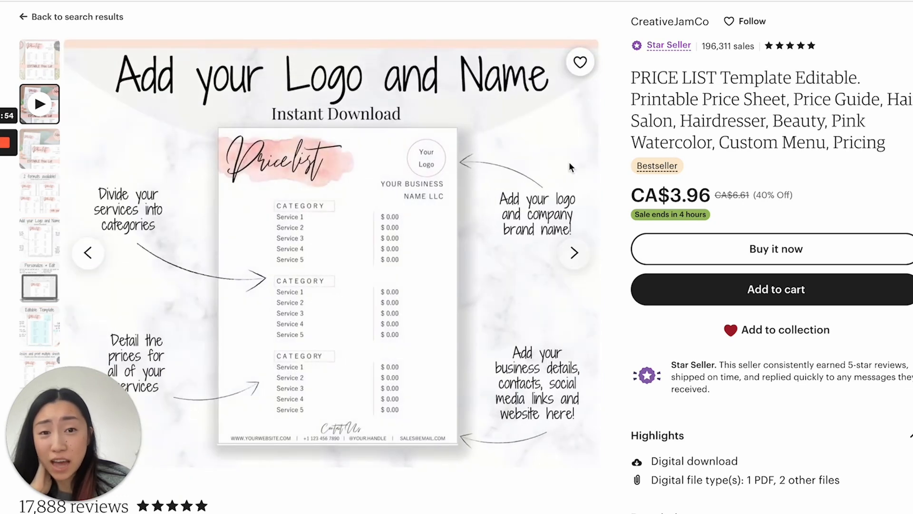
{"action": "key", "text": "super+w"}
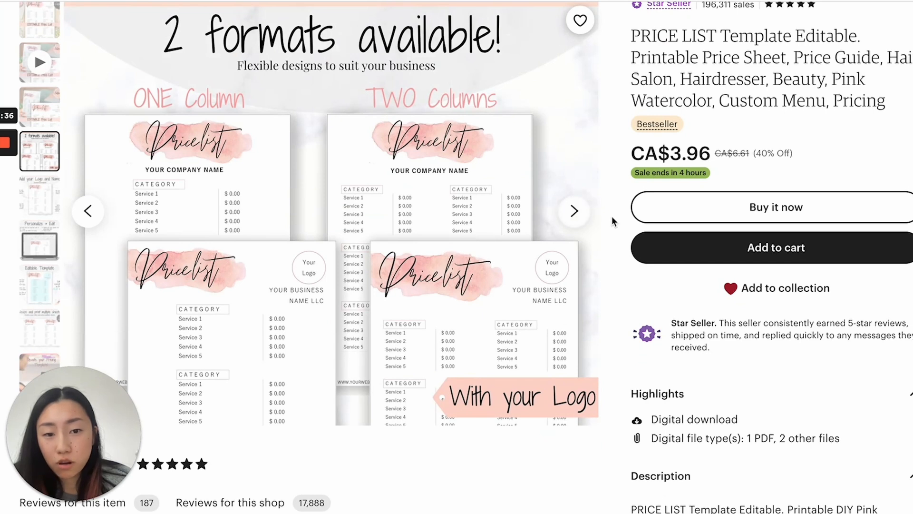
{"action": "left_click", "coordinate": [575, 211]}
{"action": "left_click", "coordinate": [574, 211]}
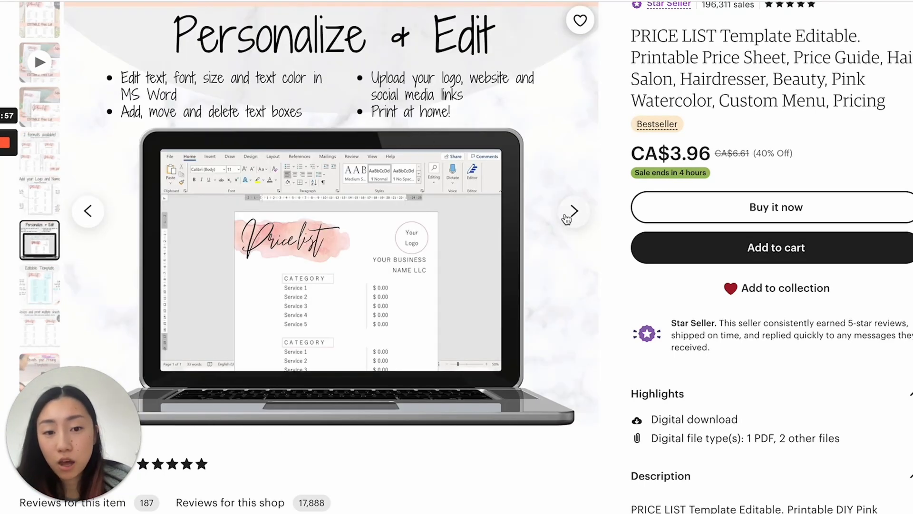
{"action": "left_click", "coordinate": [573, 215]}
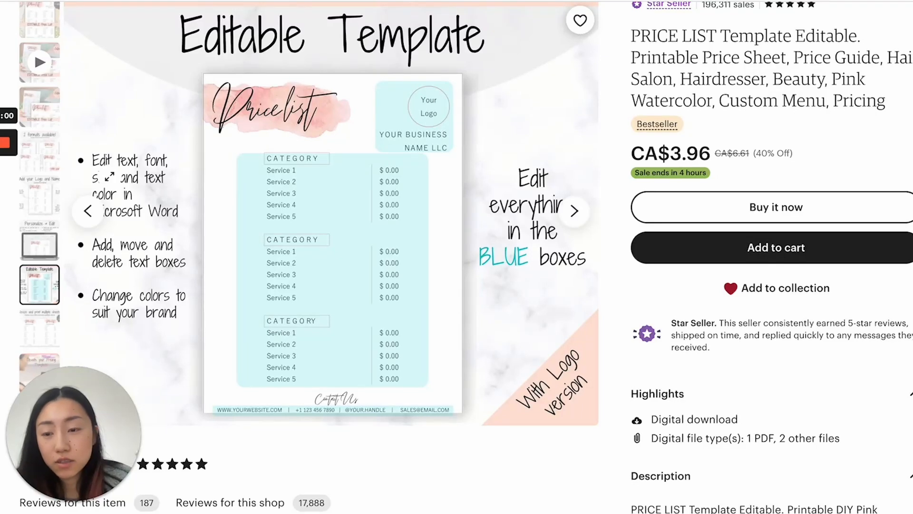
{"action": "left_click", "coordinate": [573, 214]}
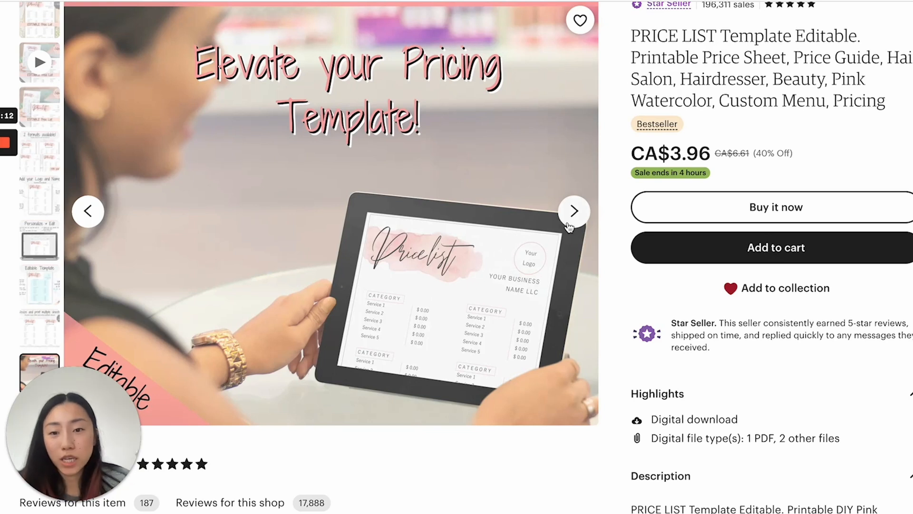
{"action": "left_click", "coordinate": [569, 224]}
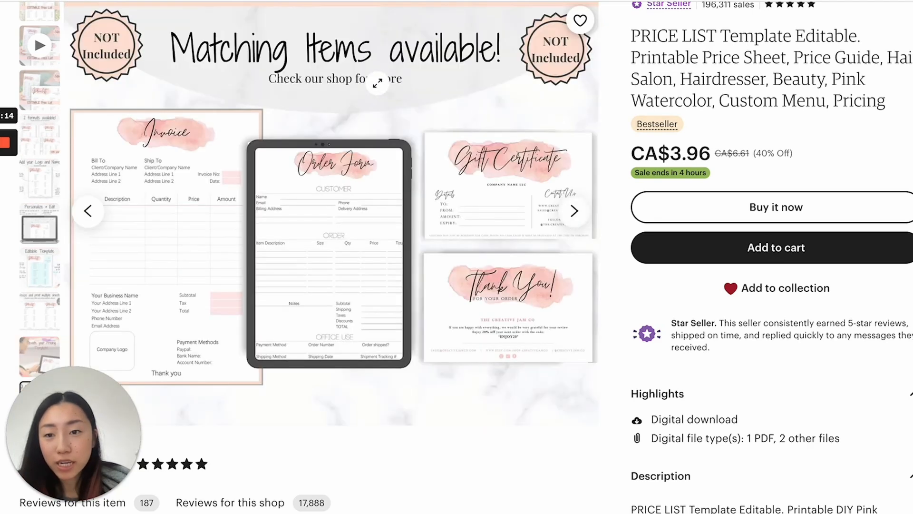
{"action": "left_click", "coordinate": [570, 210]}
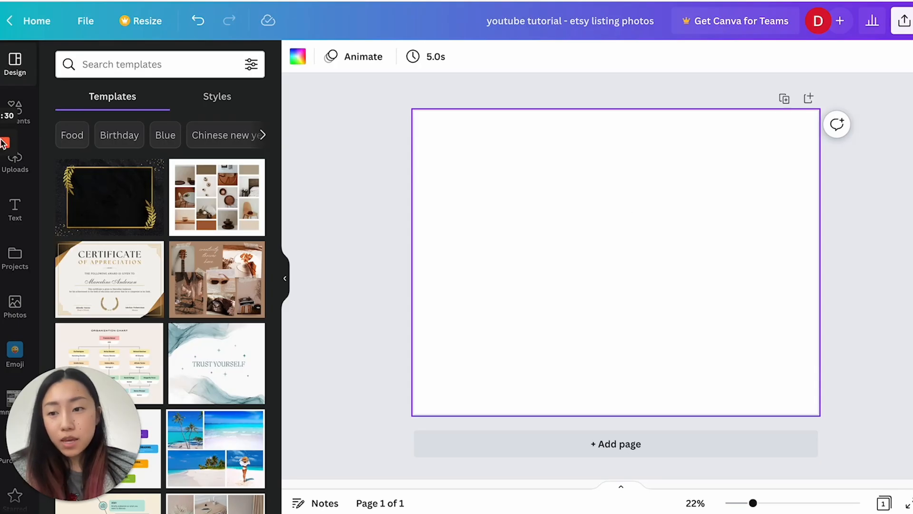
In the Canva listing photos design, add a heading as a numbered list: "title page", "what to use it for", "how it works".
{"action": "left_click", "coordinate": [37, 213]}
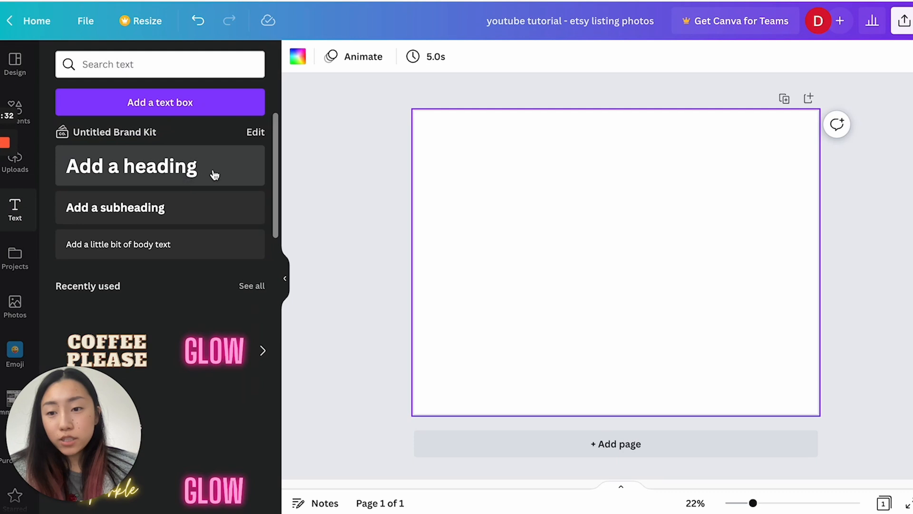
{"action": "left_click", "coordinate": [187, 177]}
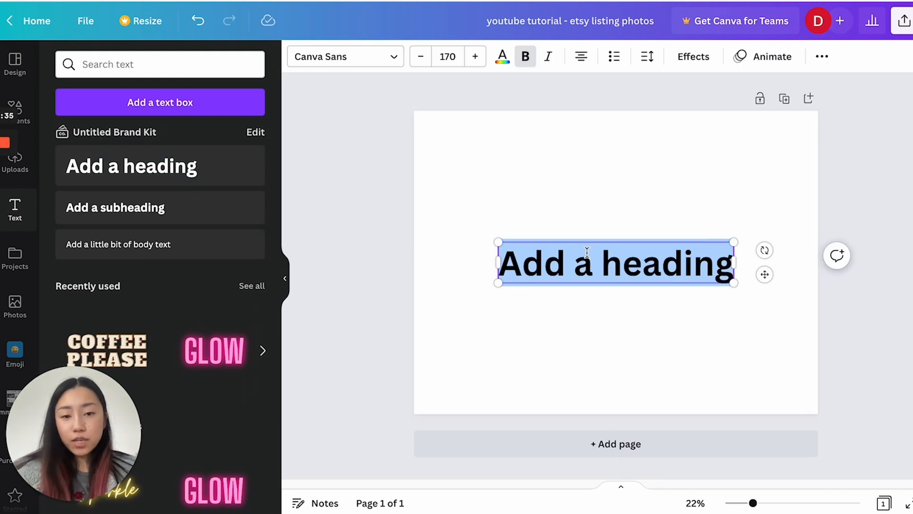
{"action": "type", "text": "title pa"}
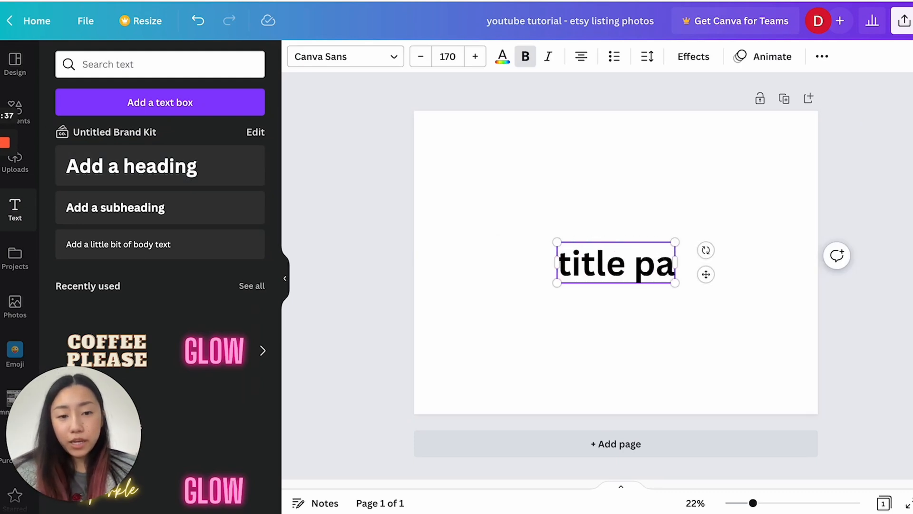
{"action": "type", "text": "ge"}
{"action": "key", "text": "Return"}
{"action": "key", "text": "ctrl+shift+7"}
{"action": "type", "text": "what to use it fo"}
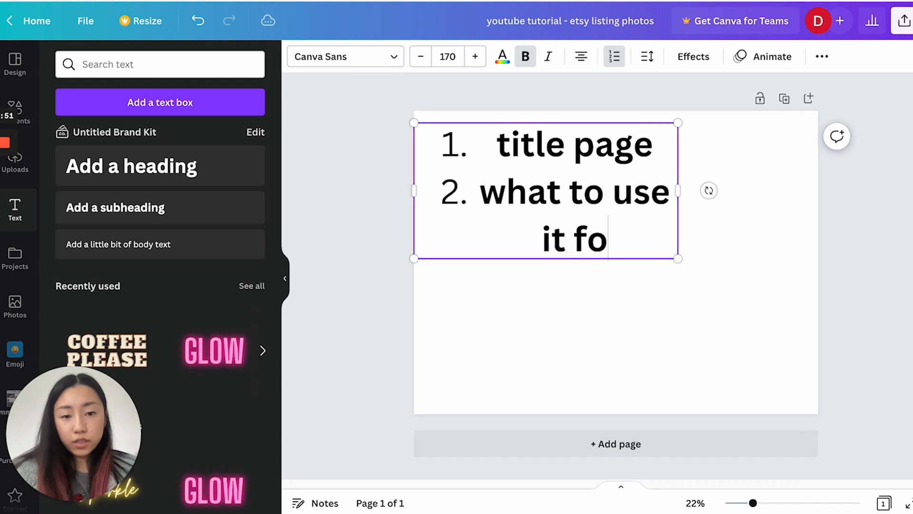
{"action": "type", "text": "r"}
{"action": "key", "text": "Return"}
{"action": "type", "text": "how it works"}
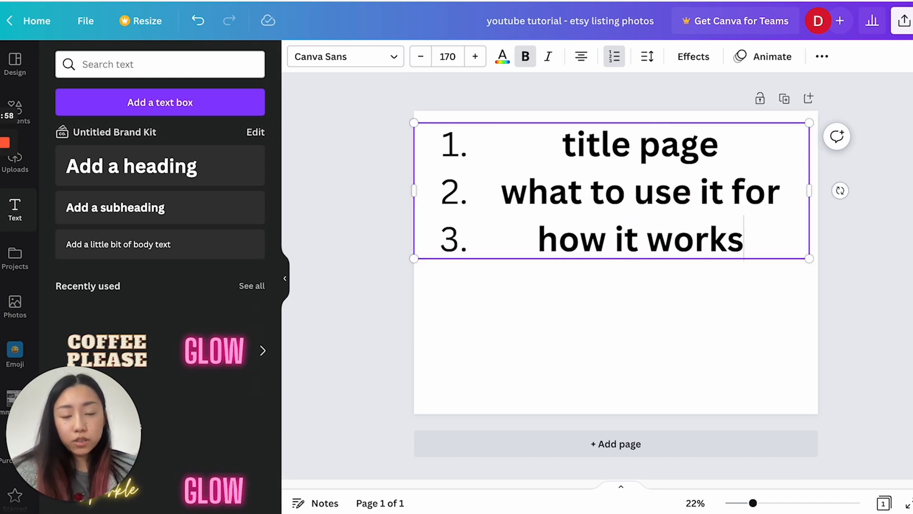
Add the list items "what's included (different formats, bonus items)" and "if you have questions, contact me".
{"action": "key", "text": "Return"}
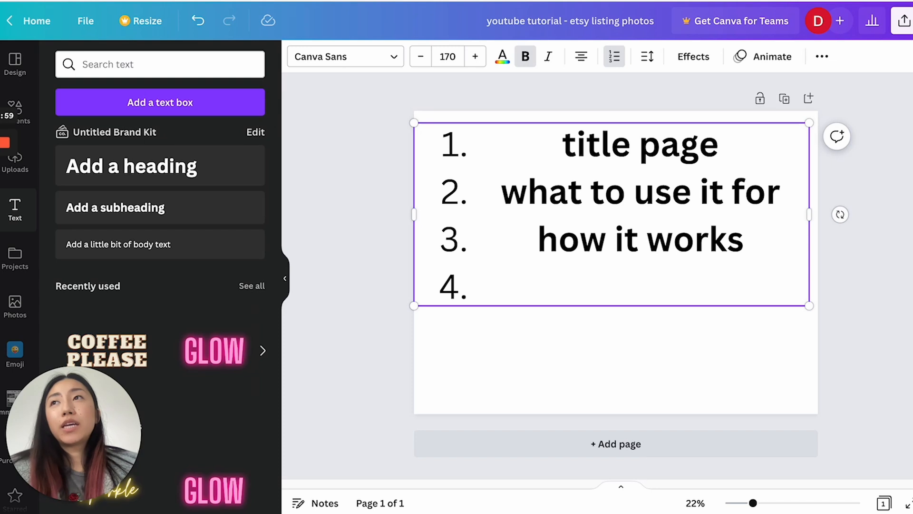
{"action": "type", "text": "what's inclue"}
{"action": "key", "text": "BackSpace"}
{"action": "type", "text": "dwed"}
{"action": "key", "text": "BackSpace"}
{"action": "key", "text": "BackSpace"}
{"action": "key", "text": "BackSpace"}
{"action": "type", "text": "ed (different formats, bonus items)"}
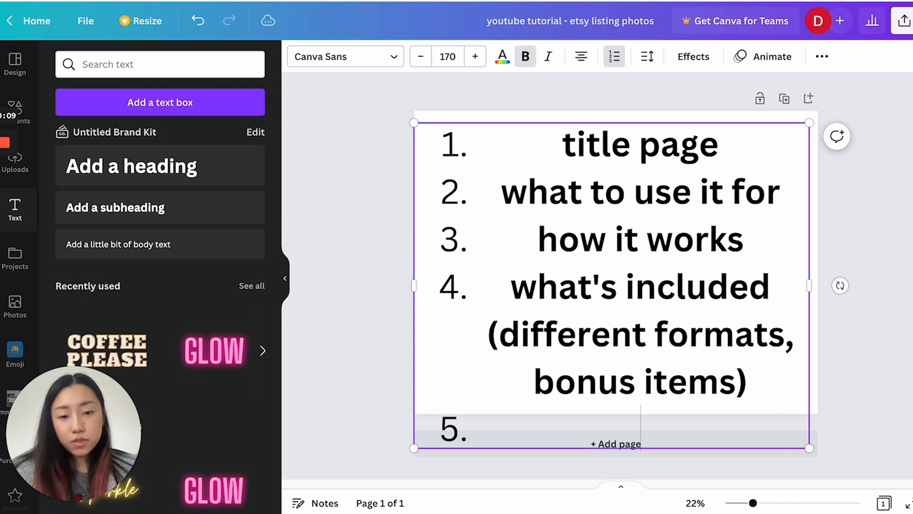
{"action": "type", "text": "if you have questions,"}
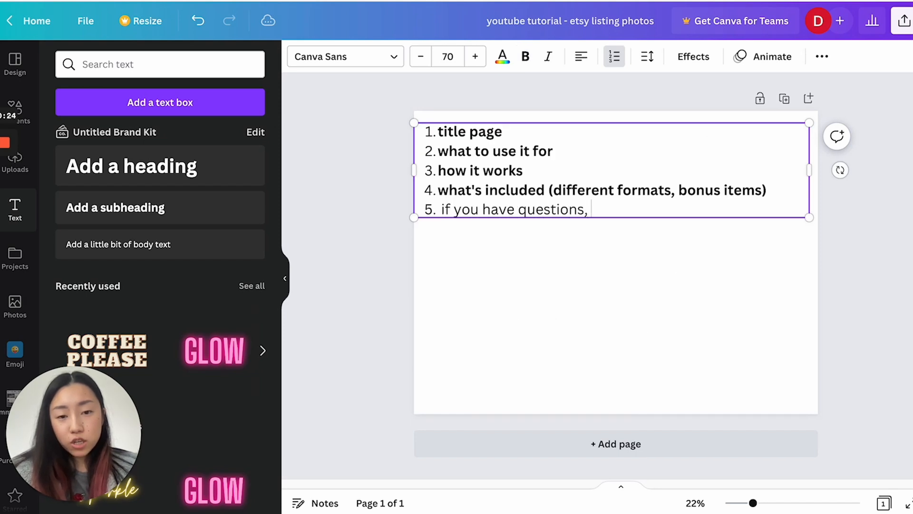
{"action": "type", "text": " contact me"}
Insert the list items "features/benefits" and "showing the product in use (mock up)" between "what to use it for" and "how it works".
{"action": "left_click", "coordinate": [553, 151]}
{"action": "key", "text": "Return"}
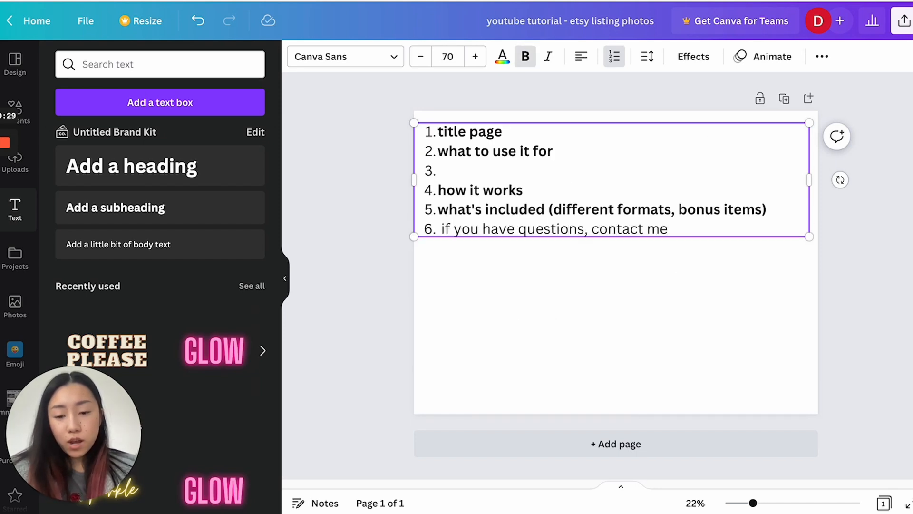
{"action": "type", "text": "showing the product in use ("}
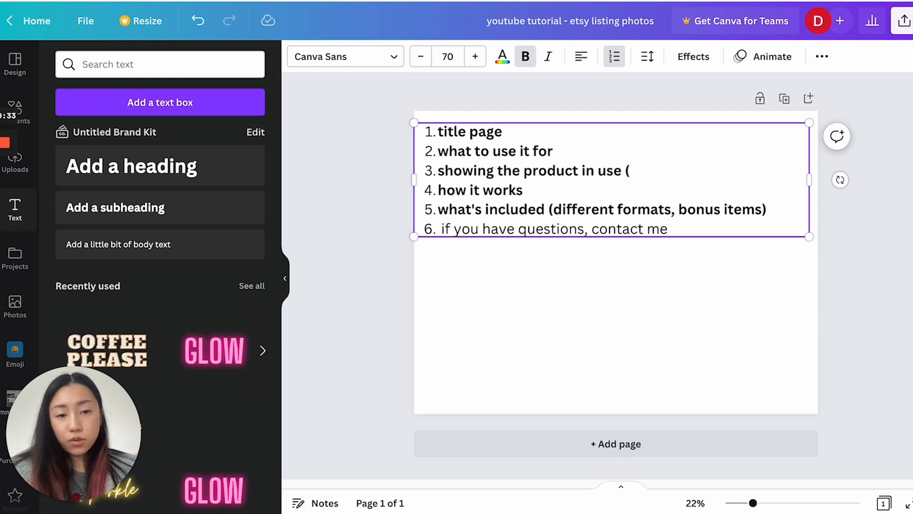
{"action": "type", "text": "mock up)"}
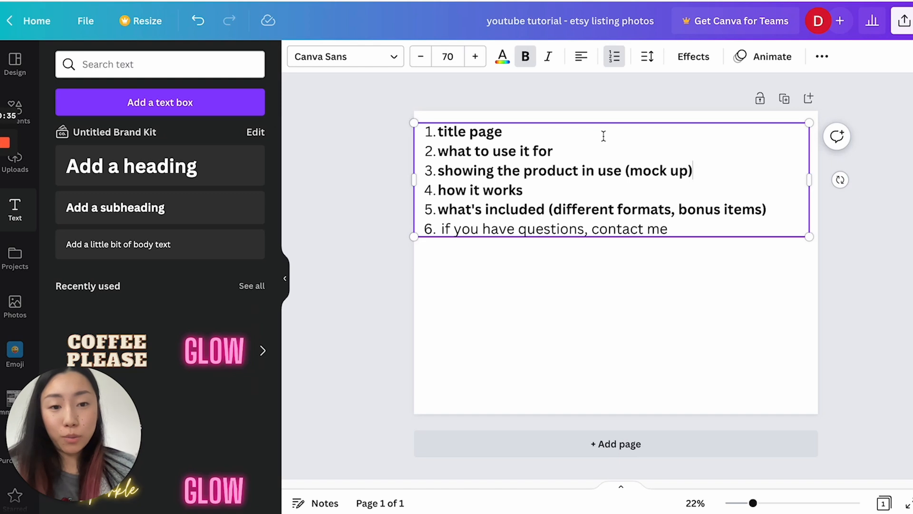
{"action": "key", "text": "Home"}
{"action": "key", "text": "Return"}
{"action": "key", "text": "Up"}
{"action": "type", "text": "features/benefits"}
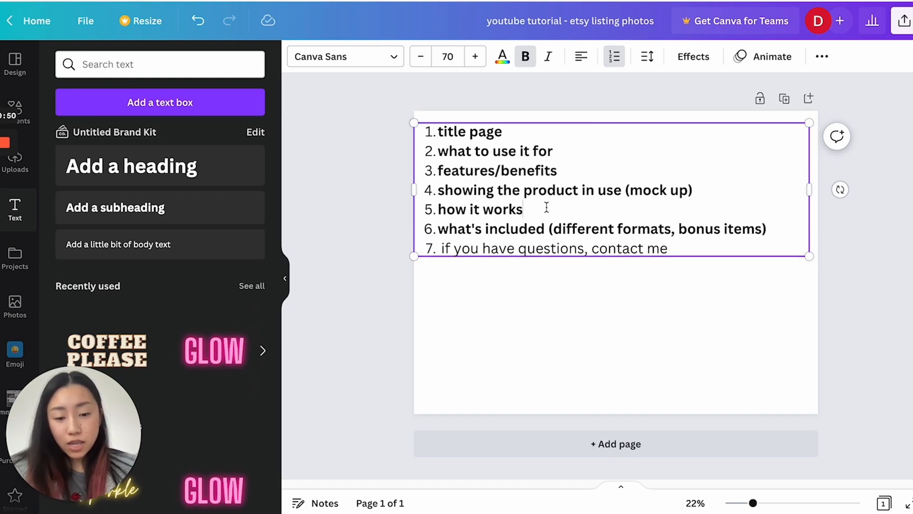
Extend the "how it works" list item with "(download, personalize, save as PDF-> print)".
{"action": "type", "text": "downloa"}
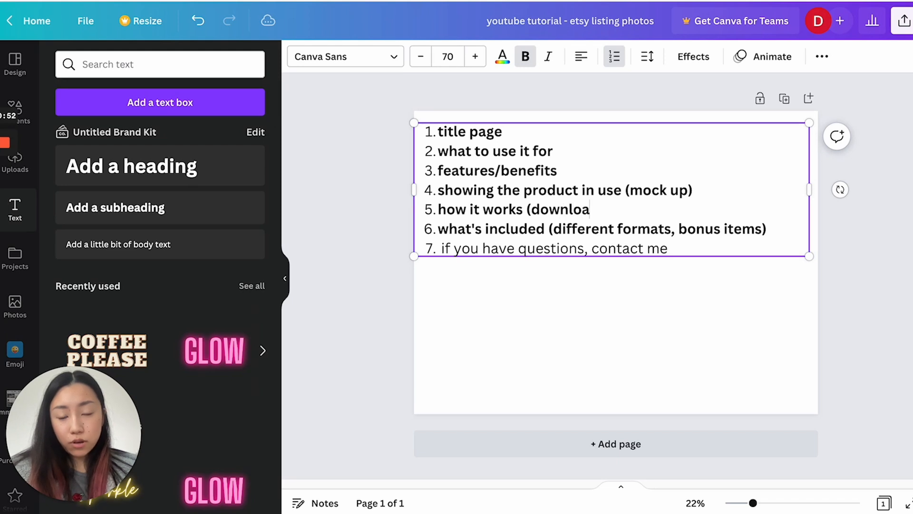
{"action": "type", "text": "d, personalize, "}
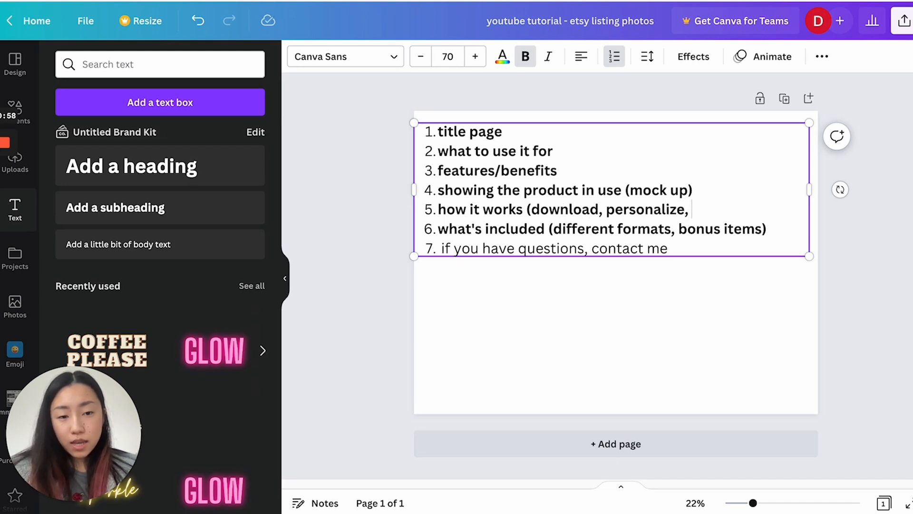
{"action": "type", "text": "save as PDF/pr"}
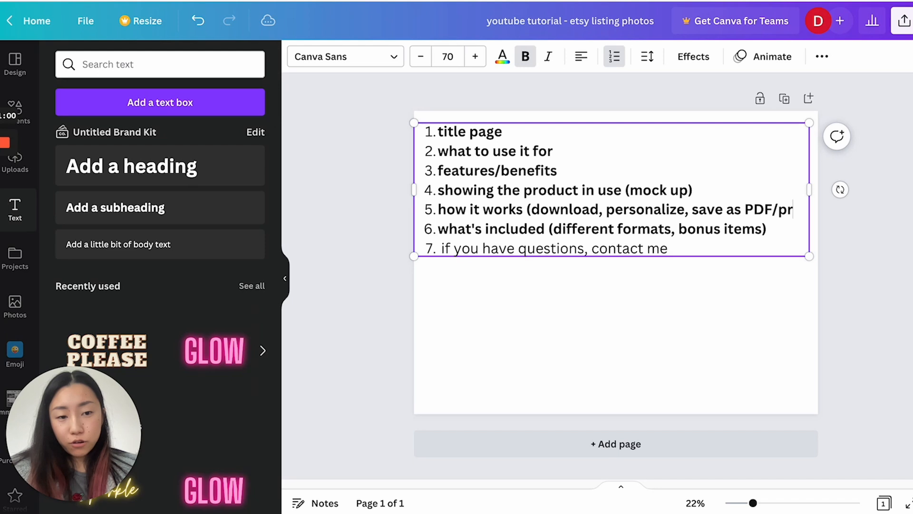
{"action": "type", "text": "int)"}
Below the numbered list, add an unnumbered "Notes:" section with the lines "add canva logo" and "mockups".
{"action": "left_click", "coordinate": [707, 267]}
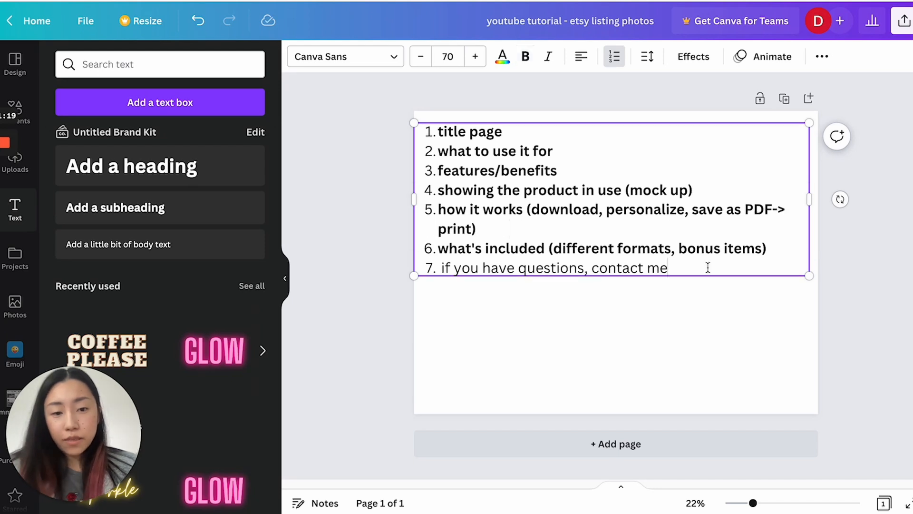
{"action": "key", "text": "Return"}
{"action": "key", "text": "Return"}
{"action": "key", "text": "Return"}
{"action": "key", "text": "Return"}
{"action": "type", "text": "Notes:"}
{"action": "key", "text": "Return"}
{"action": "type", "text": "add canva logo"}
{"action": "key", "text": "Return"}
{"action": "type", "text": "mockups"}
{"action": "key", "text": "Return"}
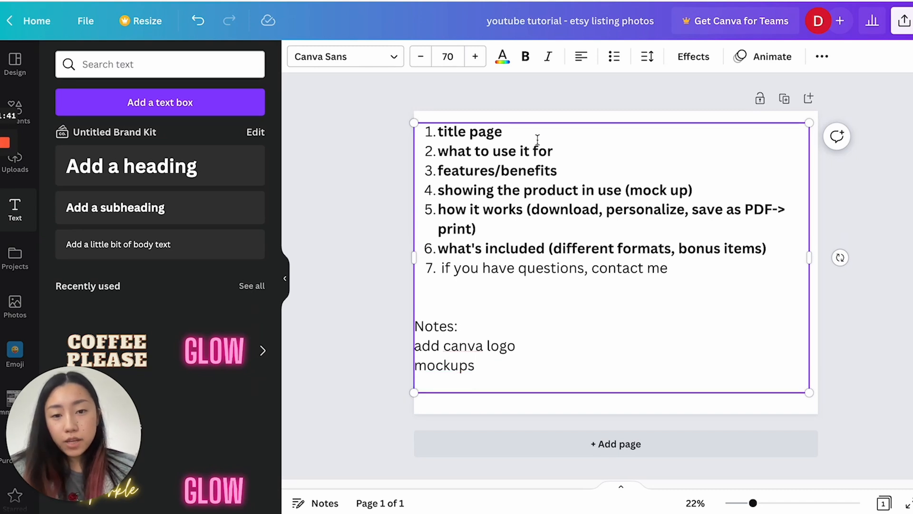
Insert the list item "show example of another color scheme" after "what to use it for".
{"action": "left_click", "coordinate": [558, 152]}
{"action": "key", "text": "Return"}
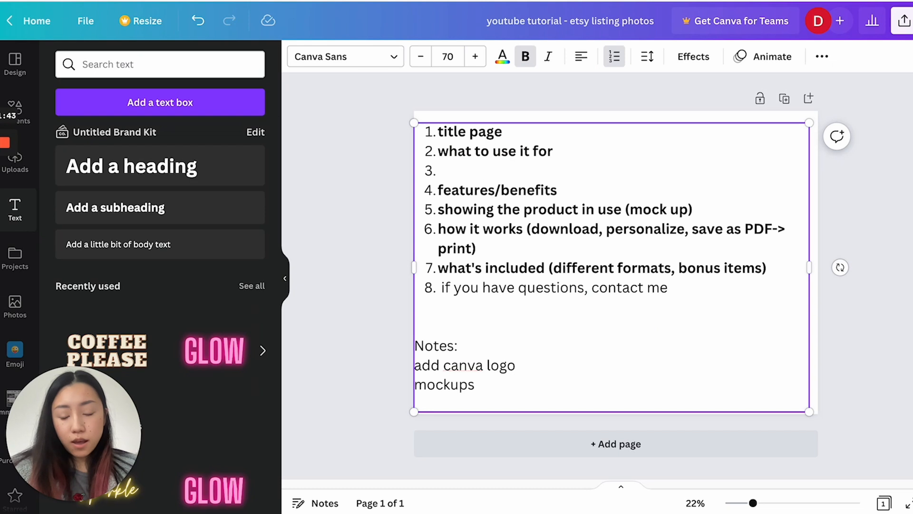
{"action": "type", "text": "show example of anothe"}
{"action": "key", "text": "BackSpace"}
{"action": "key", "text": "BackSpace"}
{"action": "type", "text": "ther color "}
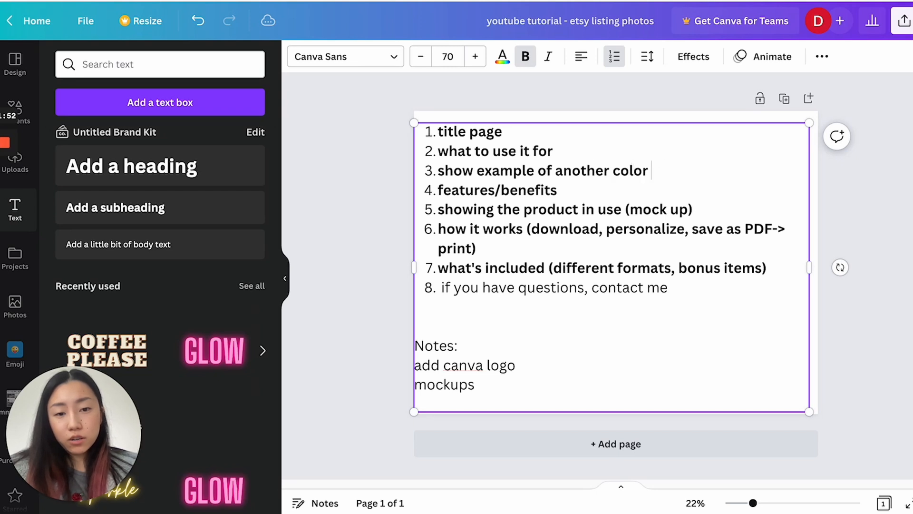
{"action": "type", "text": "scheme"}
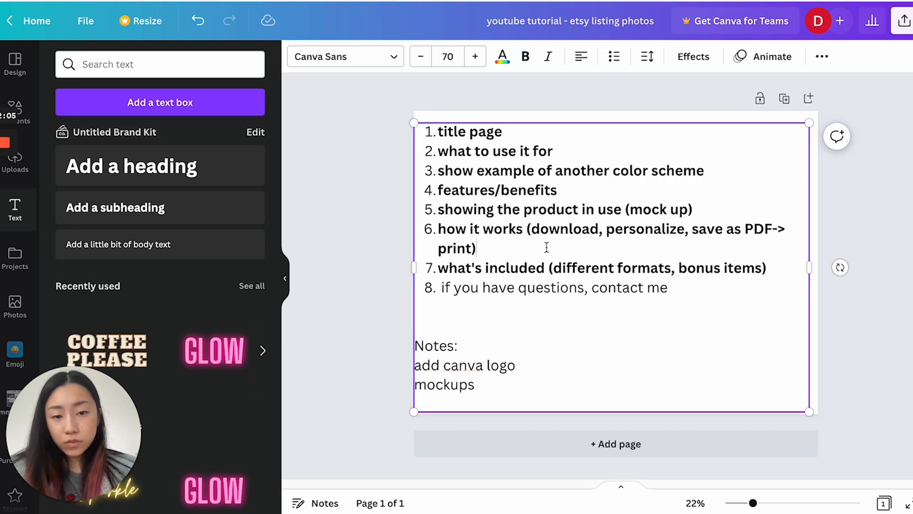
Append ", digital download (not shipped)" to the end of the "how it works" list item.
{"action": "left_click", "coordinate": [546, 247]}
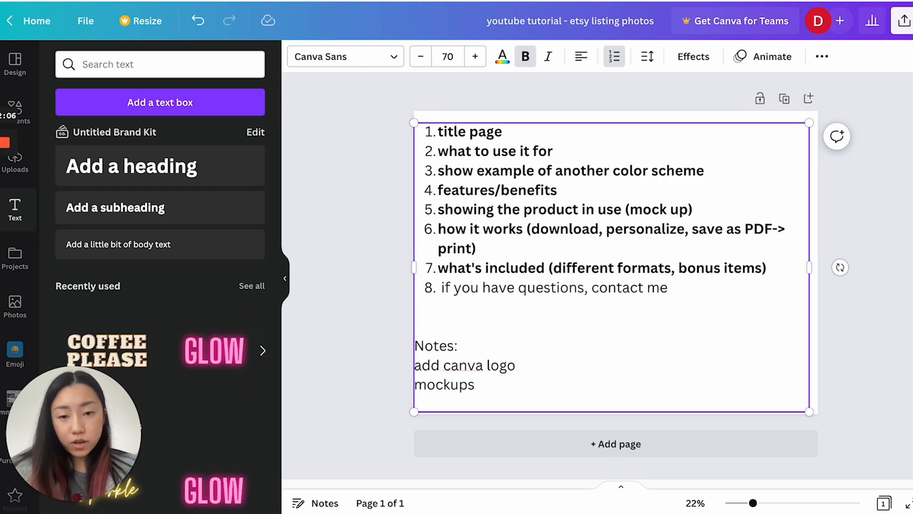
{"action": "type", "text": "digital downloa"}
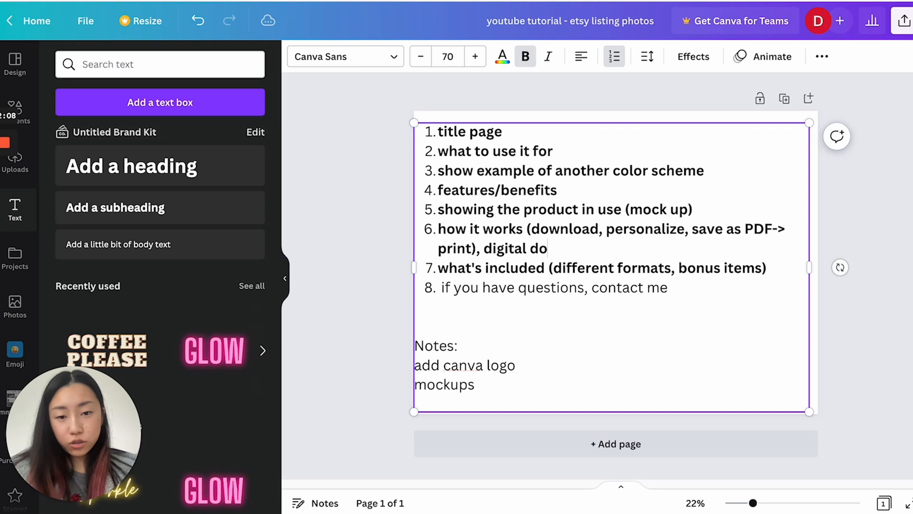
{"action": "type", "text": "d (not shippe"}
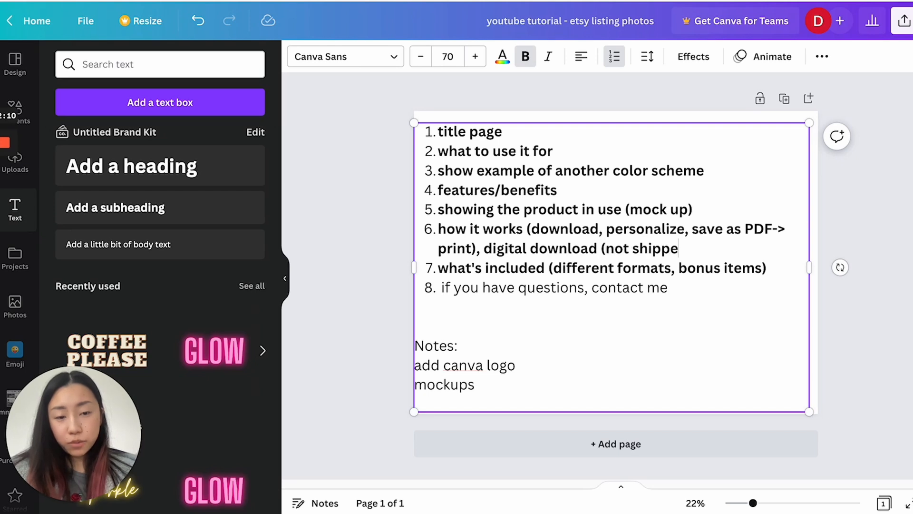
{"action": "type", "text": "d)"}
{"action": "mouse_move", "coordinate": [438, 132]}
{"action": "left_mouse_down"}
{"action": "mouse_move", "coordinate": [488, 191]}
{"action": "mouse_move", "coordinate": [727, 292]}
{"action": "mouse_move", "coordinate": [439, 132]}
{"action": "left_mouse_up"}
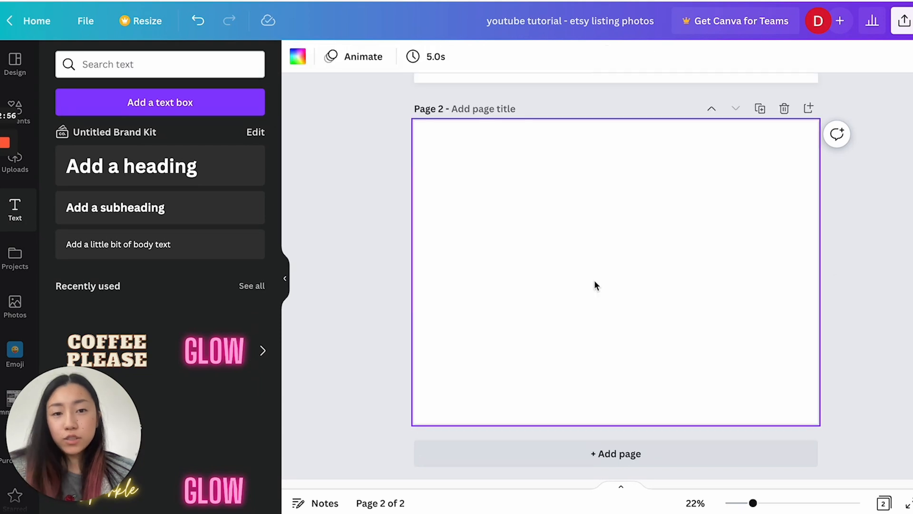
Add the line "KISS (keep it simple, stupid)" at the end of the notes on page 1.
{"action": "scroll", "coordinate": [596, 285], "scroll_direction": "up", "scroll_amount": 5}
{"action": "scroll", "coordinate": [597, 285], "scroll_direction": "down", "scroll_amount": 1}
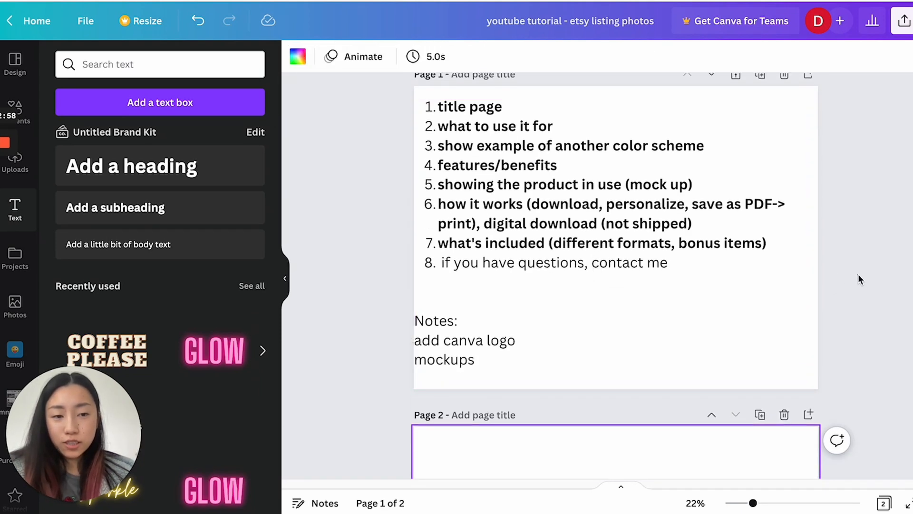
{"action": "scroll", "coordinate": [867, 283], "scroll_direction": "down", "scroll_amount": 4}
{"action": "left_click", "coordinate": [684, 360]}
{"action": "scroll", "coordinate": [647, 242], "scroll_direction": "down", "scroll_amount": 3}
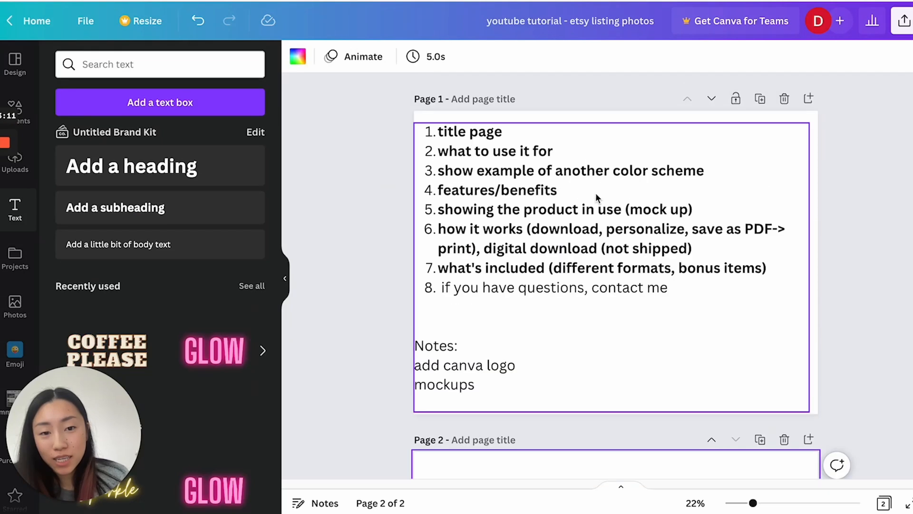
{"action": "key", "text": "Return"}
{"action": "type", "text": "KISS"}
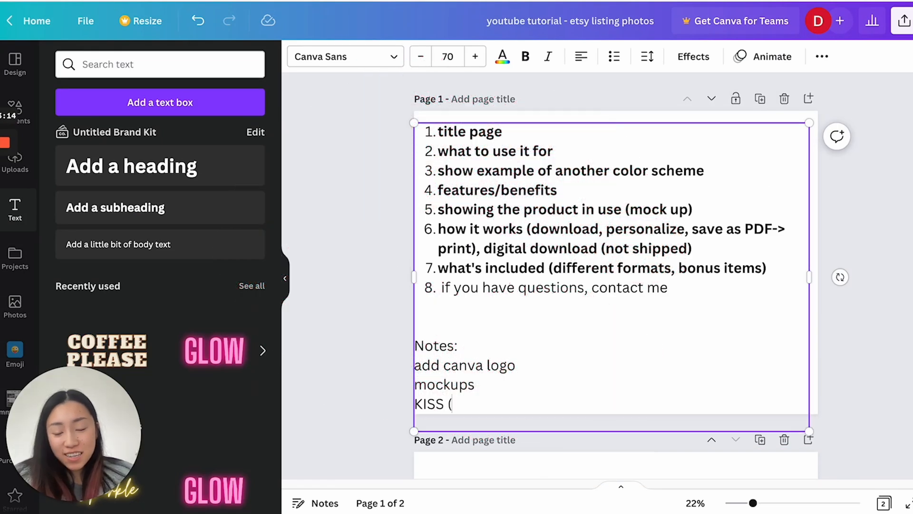
{"action": "type", "text": " (keep it simple, stupid"}
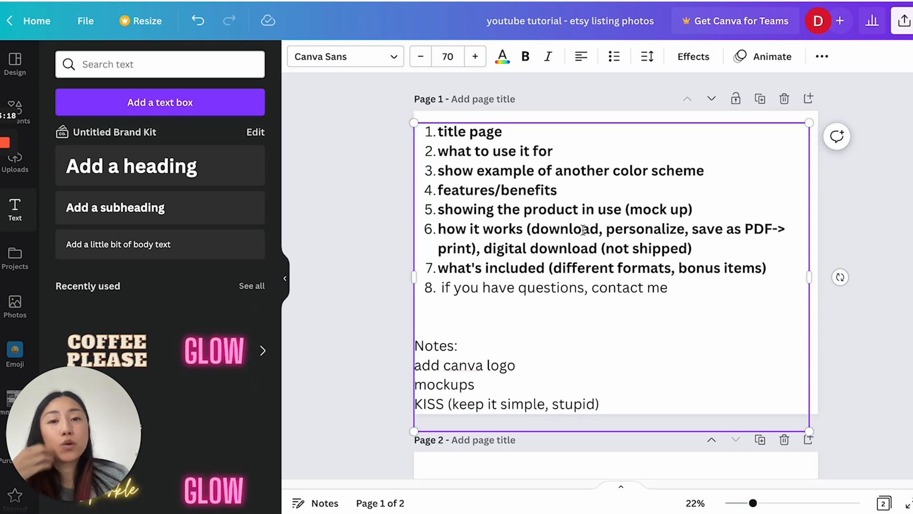
Switch to the CreativeJamCo price list listing on Etsy and examine its photos for formats, logo placement and editing instructions.
{"action": "key", "text": "ctrl+Tab"}
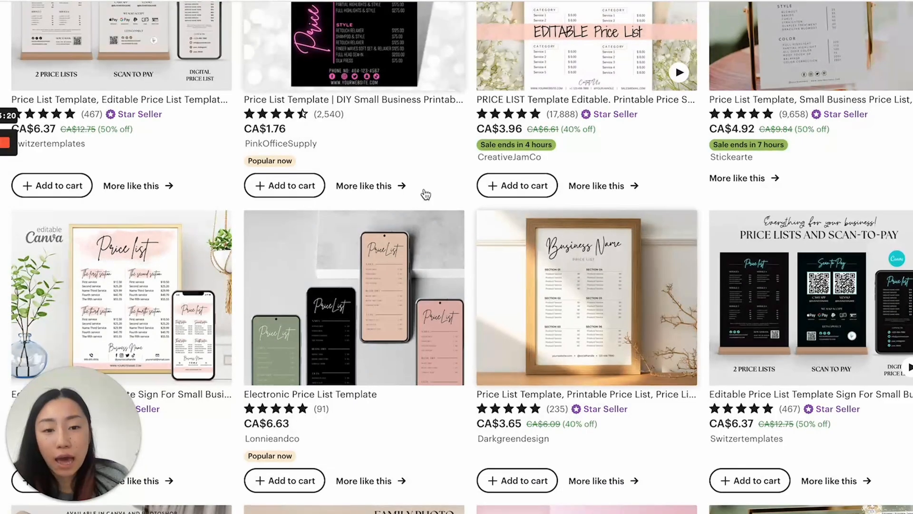
{"action": "scroll", "coordinate": [423, 195], "scroll_direction": "down", "scroll_amount": 6}
{"action": "key", "text": "ctrl+Tab"}
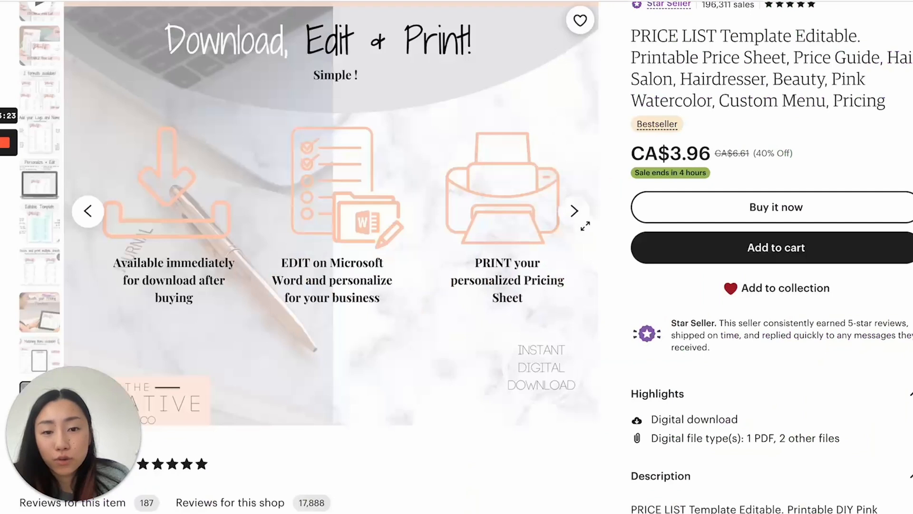
{"action": "left_click", "coordinate": [574, 211]}
{"action": "left_click", "coordinate": [575, 212]}
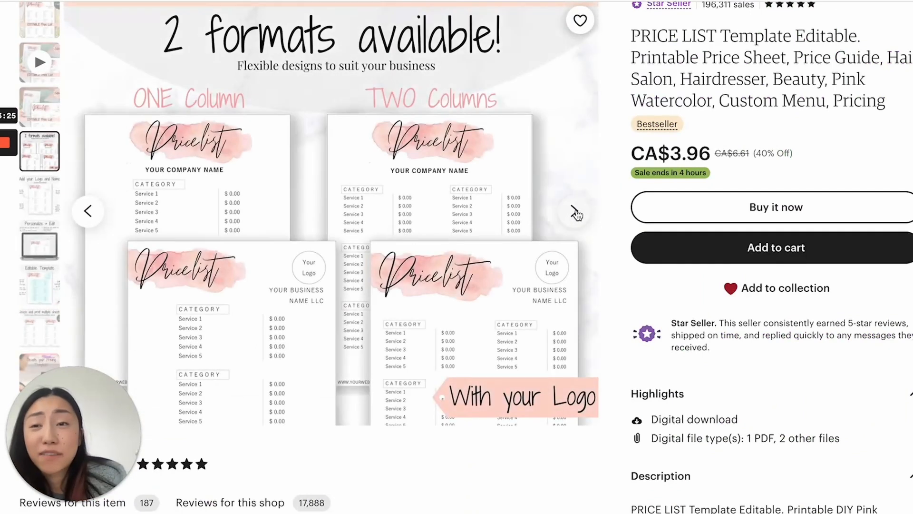
{"action": "left_click", "coordinate": [576, 212]}
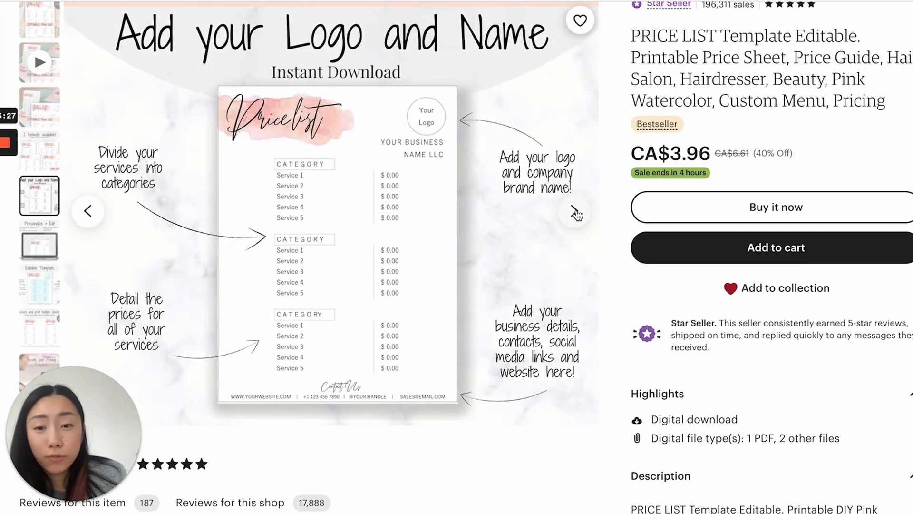
{"action": "left_click", "coordinate": [575, 214]}
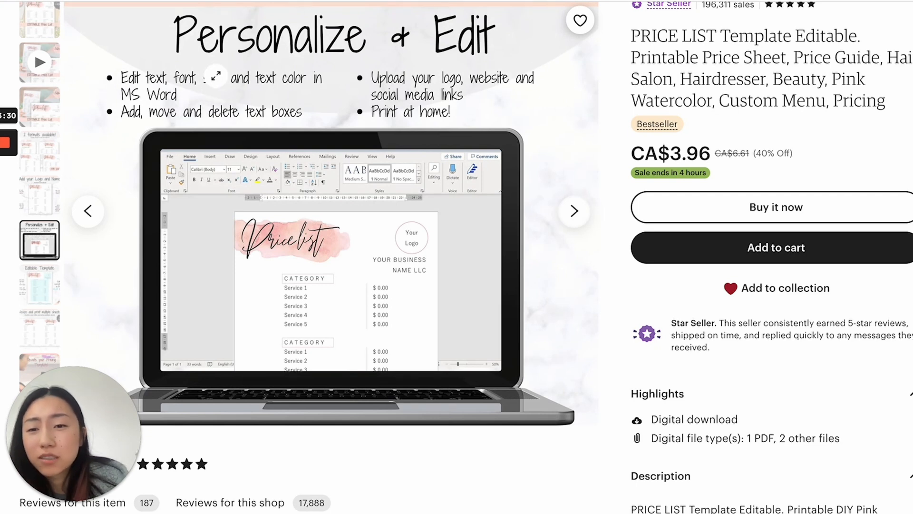
{"action": "left_click", "coordinate": [95, 211]}
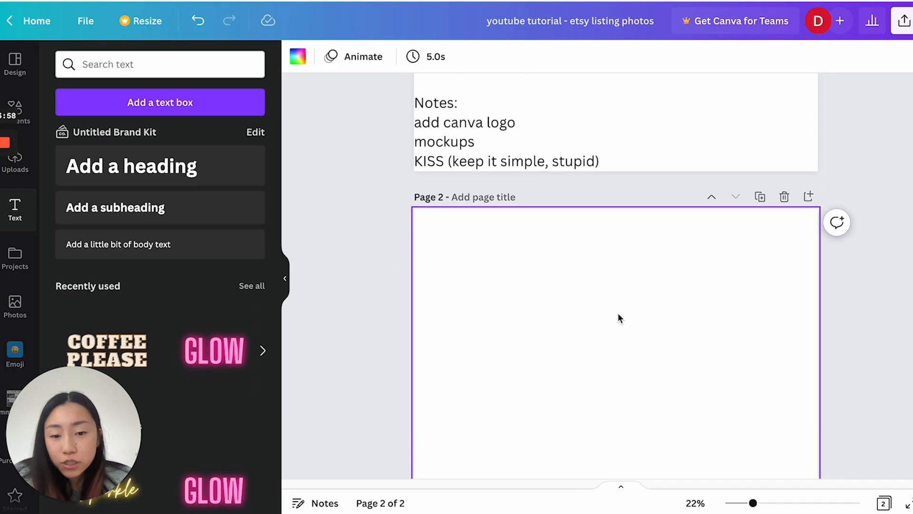
Upload the salon price list image to the Canva design and place it on the blank page 2.
{"action": "scroll", "coordinate": [618, 318], "scroll_direction": "down", "scroll_amount": 1}
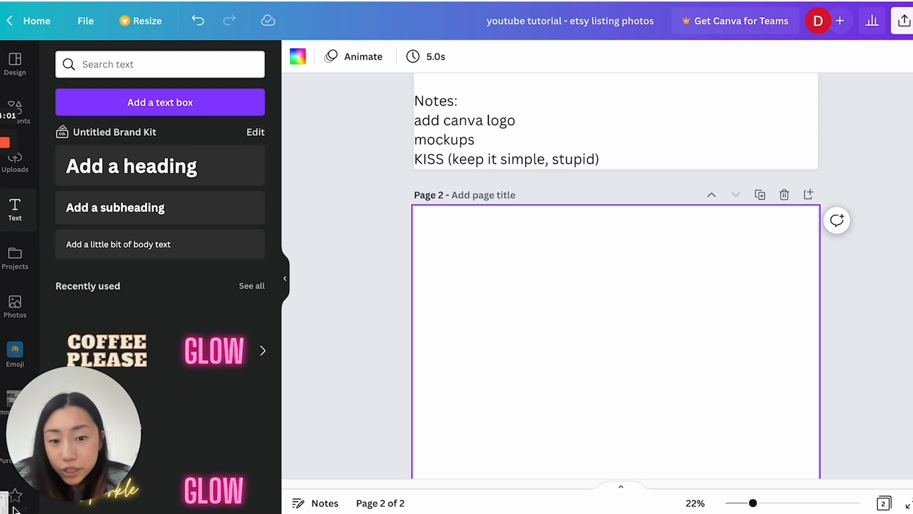
{"action": "left_click_drag", "start_coordinate": [13, 507], "coordinate": [592, 326]}
{"action": "scroll", "coordinate": [591, 326], "scroll_direction": "down", "scroll_amount": 2}
{"action": "left_click", "coordinate": [748, 265]}
{"action": "left_click", "coordinate": [628, 265]}
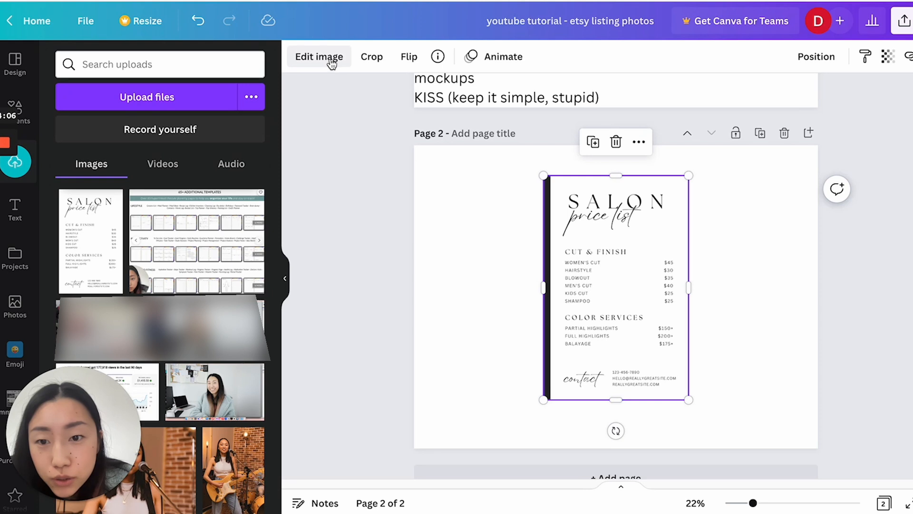
Apply a Glow shadow to the salon price list image on page 2.
{"action": "left_click", "coordinate": [332, 62]}
{"action": "left_click", "coordinate": [222, 176]}
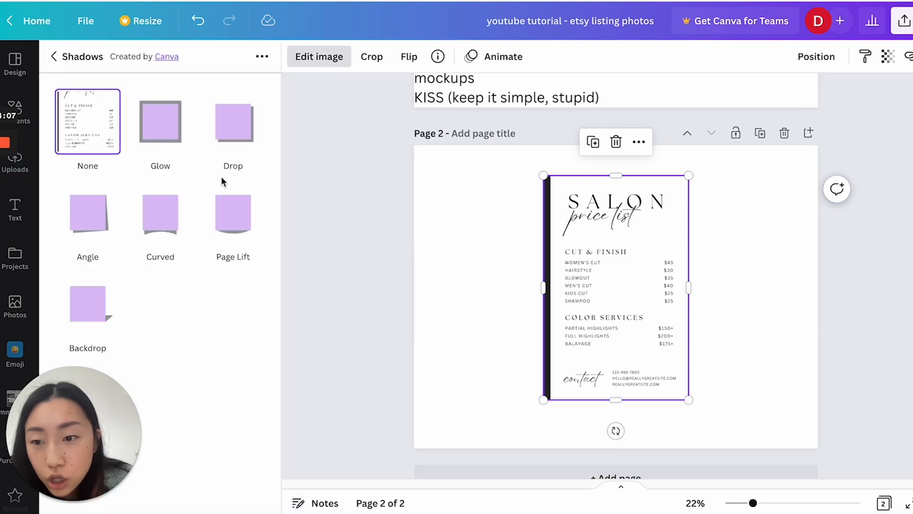
{"action": "left_click", "coordinate": [167, 140]}
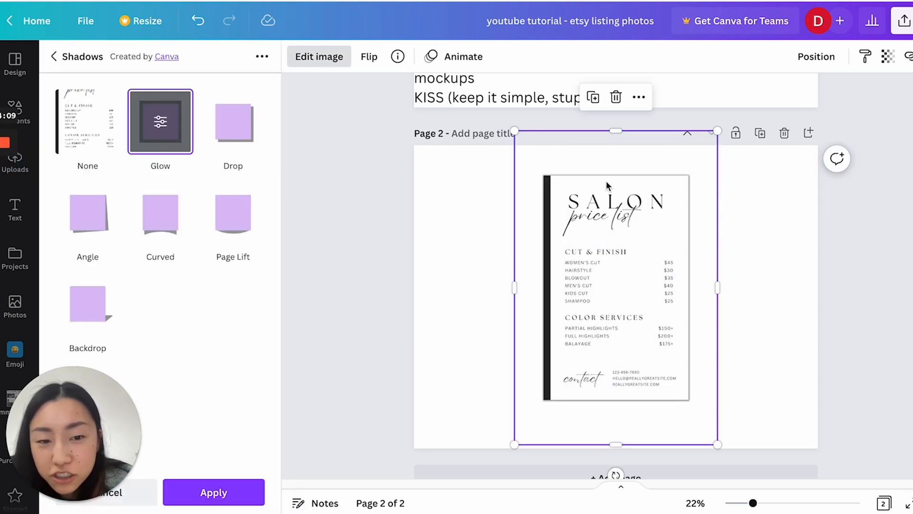
{"action": "left_click", "coordinate": [764, 264]}
{"action": "left_click", "coordinate": [728, 286]}
Enlarge the salon price list image to nearly the full page height and move it to the left half of page 2.
{"action": "left_click_drag", "start_coordinate": [609, 281], "coordinate": [600, 284]}
{"action": "left_click_drag", "start_coordinate": [681, 404], "coordinate": [713, 446]}
{"action": "left_click_drag", "start_coordinate": [648, 357], "coordinate": [651, 333]}
{"action": "left_click_drag", "start_coordinate": [712, 422], "coordinate": [720, 443]}
{"action": "left_click_drag", "start_coordinate": [641, 339], "coordinate": [632, 336]}
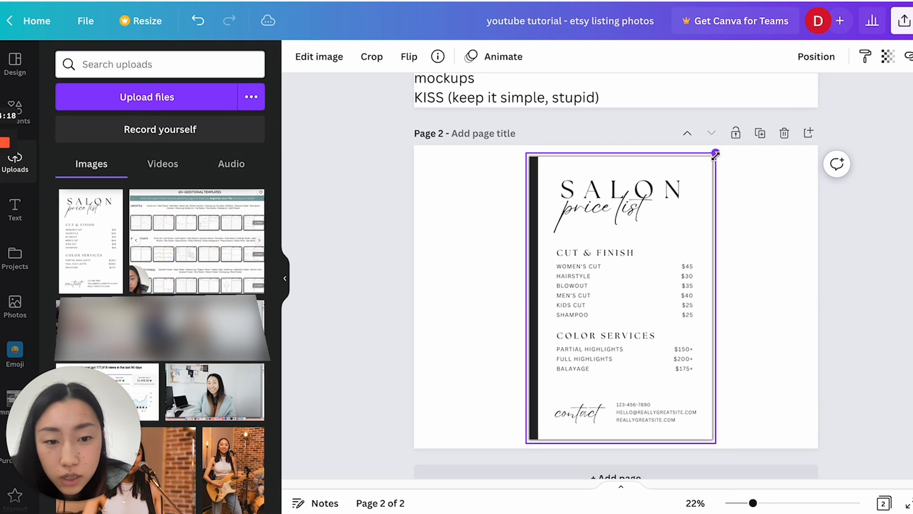
{"action": "left_click_drag", "start_coordinate": [598, 255], "coordinate": [519, 246]}
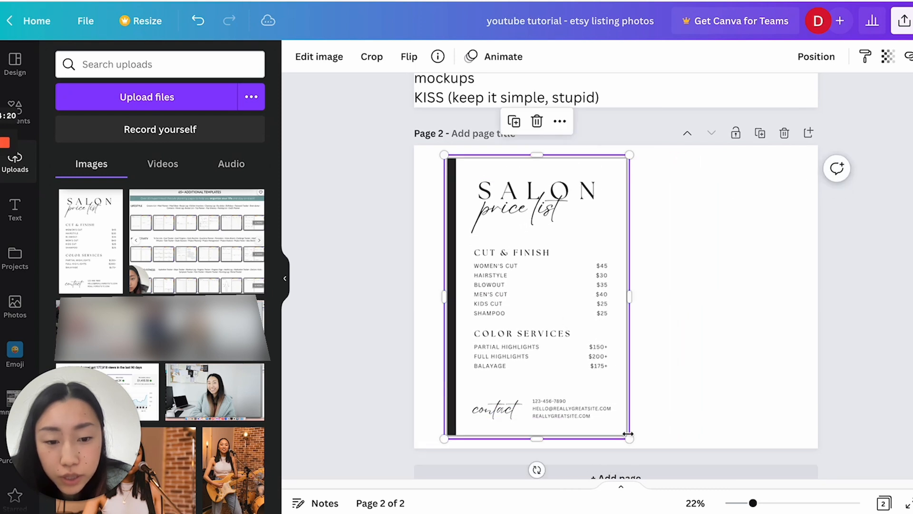
{"action": "left_click_drag", "start_coordinate": [630, 440], "coordinate": [622, 432]}
Set the background of page 2 to a custom light warm grey-beige color.
{"action": "left_click", "coordinate": [677, 241]}
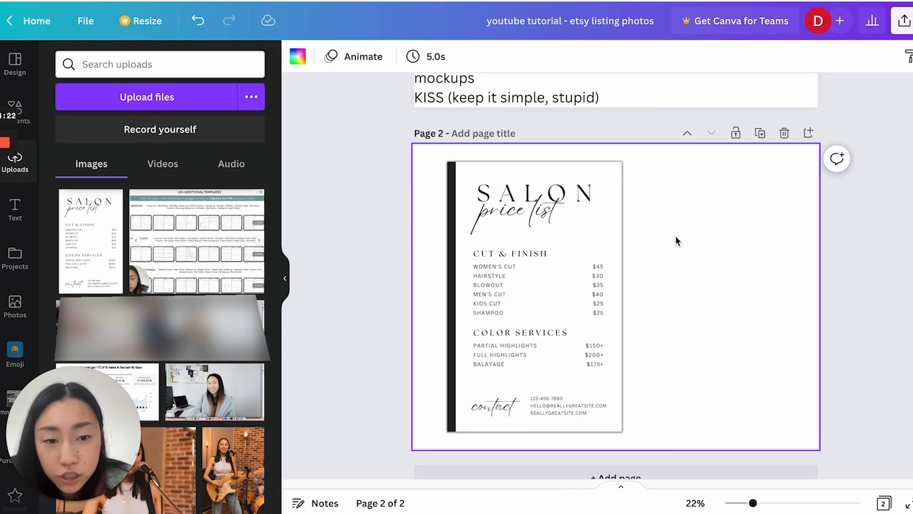
{"action": "left_click", "coordinate": [292, 55]}
{"action": "left_click", "coordinate": [70, 126]}
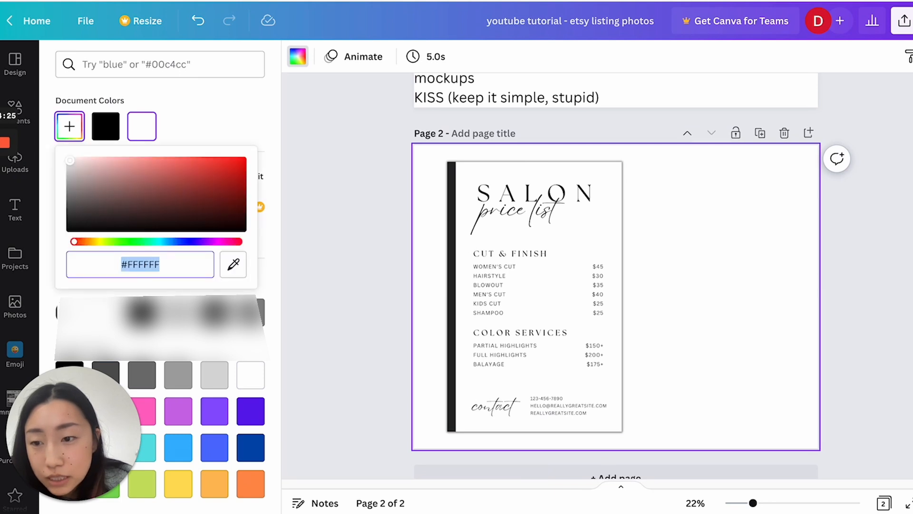
{"action": "left_click_drag", "start_coordinate": [80, 162], "coordinate": [71, 161]}
{"action": "left_click_drag", "start_coordinate": [71, 242], "coordinate": [86, 241]}
{"action": "left_click_drag", "start_coordinate": [71, 161], "coordinate": [70, 168]}
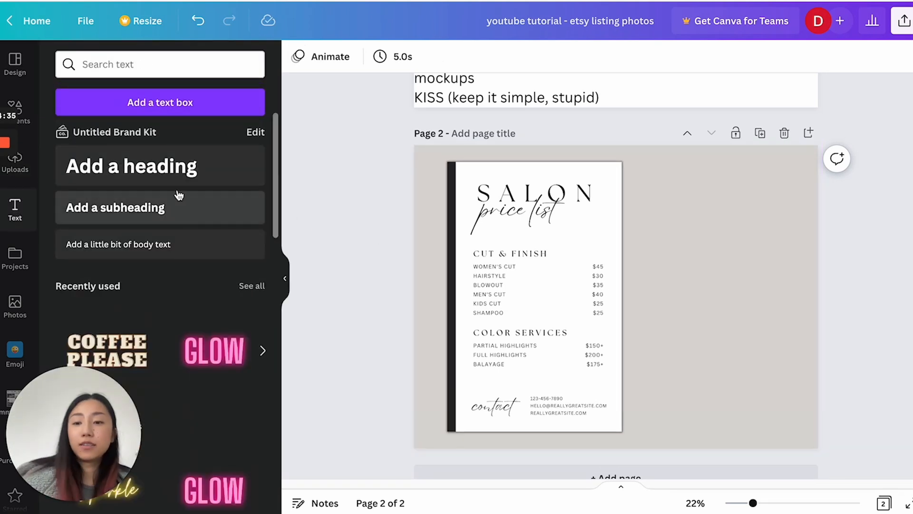
Add a heading text box to page 2.
{"action": "left_click", "coordinate": [171, 167]}
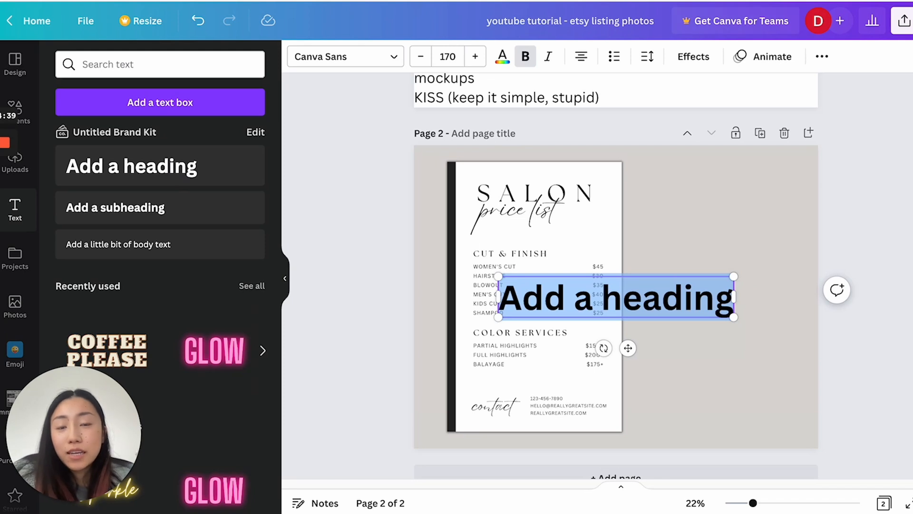
Switch to the Etsy "price list" search results and examine how competing listings lay out their title photos and mockups.
{"action": "key", "text": "ctrl+Tab"}
{"action": "key", "text": "ctrl+Tab"}
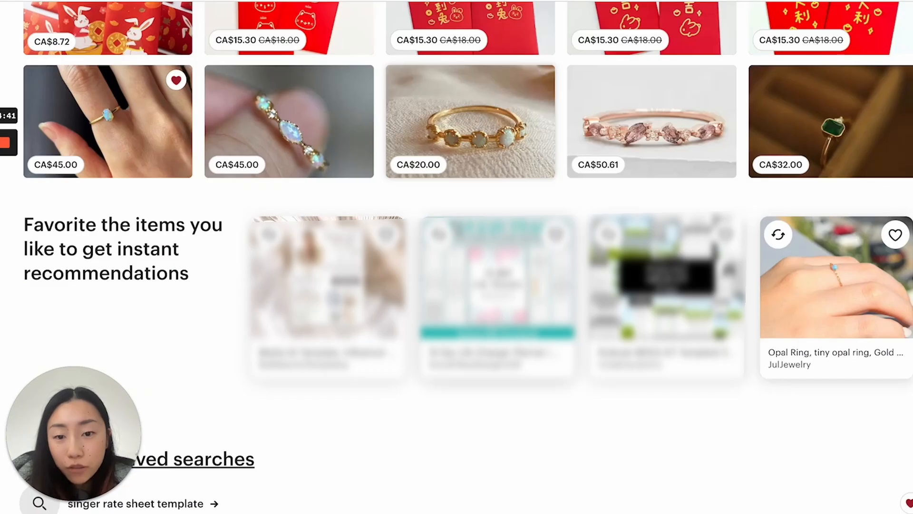
{"action": "scroll", "coordinate": [540, 76], "scroll_direction": "up", "scroll_amount": 1}
{"action": "key", "text": "ctrl+Tab"}
{"action": "scroll", "coordinate": [410, 193], "scroll_direction": "up", "scroll_amount": 3}
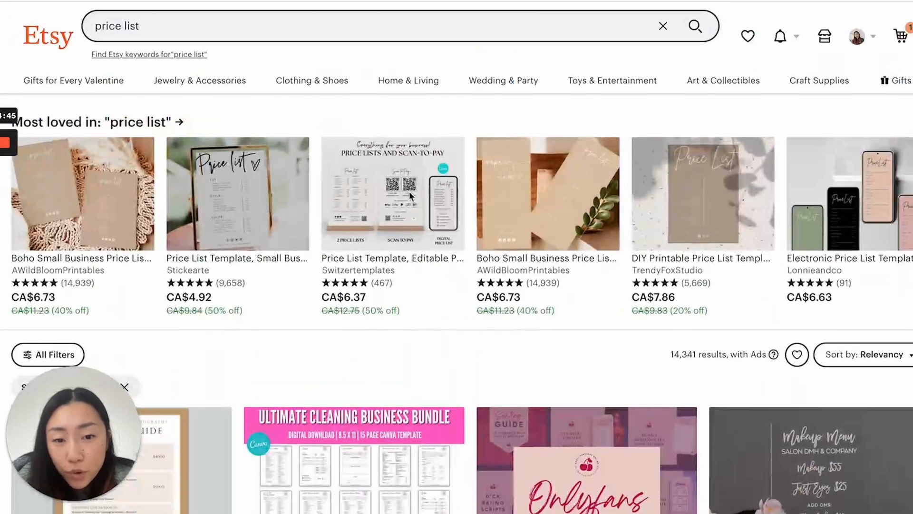
{"action": "scroll", "coordinate": [409, 191], "scroll_direction": "down", "scroll_amount": 15}
{"action": "scroll", "coordinate": [521, 169], "scroll_direction": "up", "scroll_amount": 2}
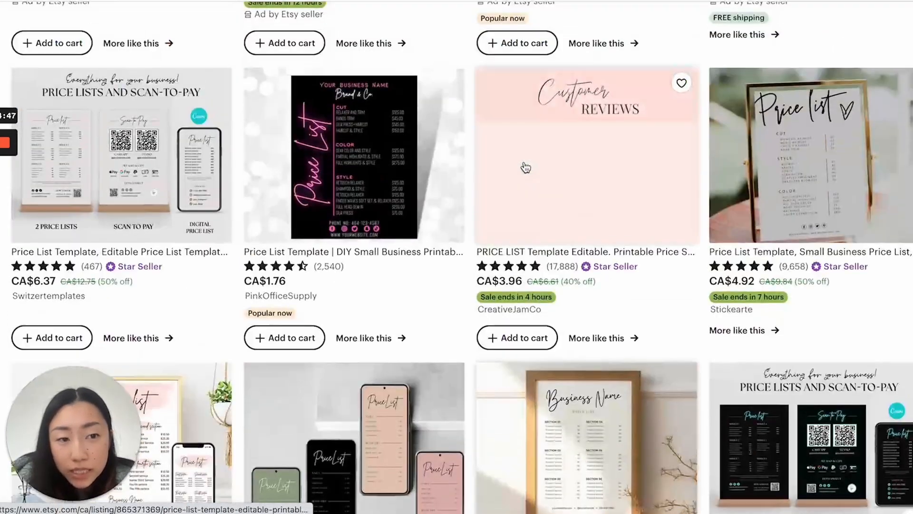
{"action": "scroll", "coordinate": [446, 180], "scroll_direction": "down", "scroll_amount": 4}
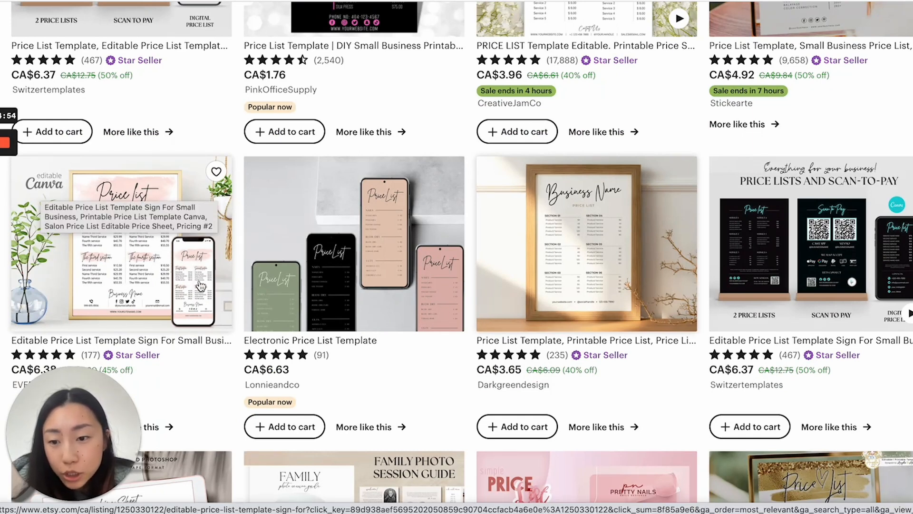
{"action": "scroll", "coordinate": [241, 264], "scroll_direction": "down", "scroll_amount": 2}
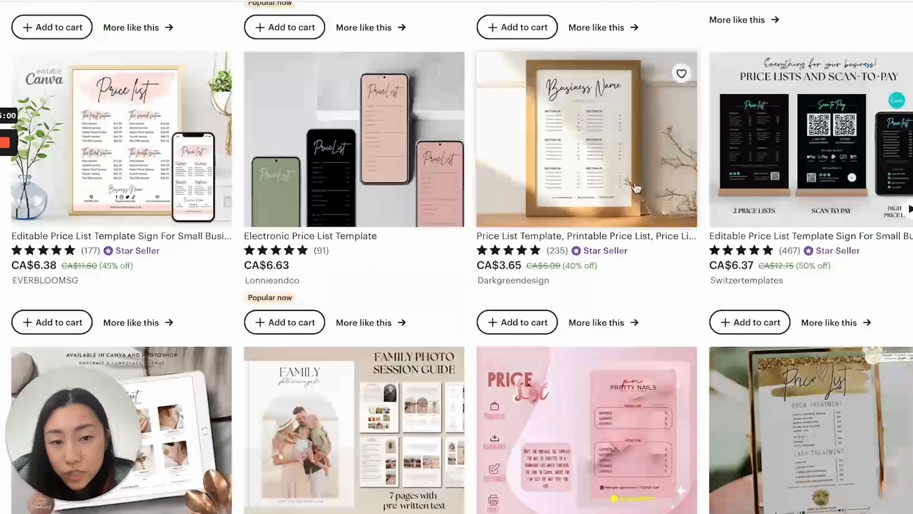
{"action": "scroll", "coordinate": [608, 107], "scroll_direction": "up", "scroll_amount": 6}
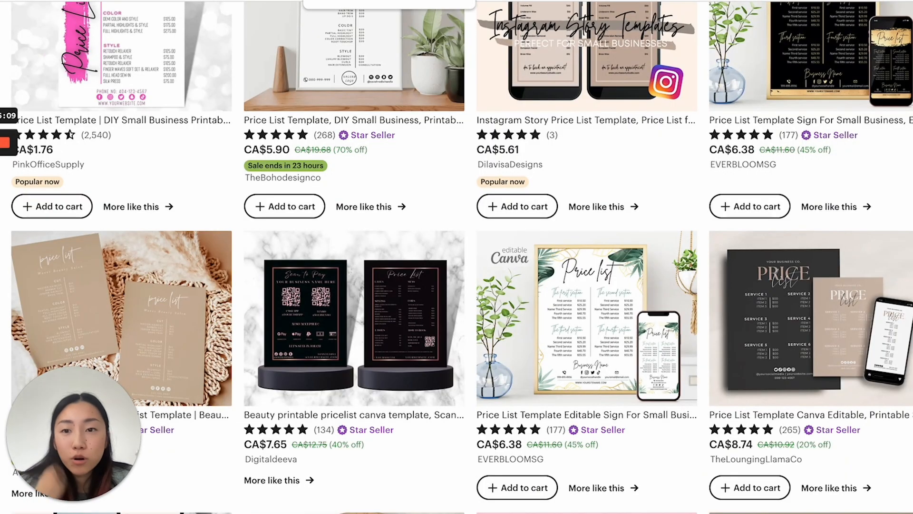
{"action": "scroll", "coordinate": [487, 173], "scroll_direction": "down", "scroll_amount": 3}
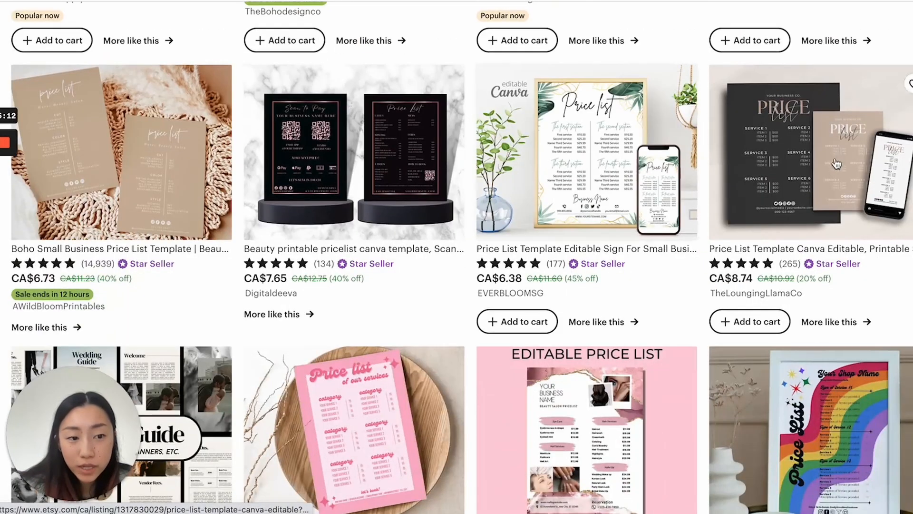
{"action": "scroll", "coordinate": [370, 185], "scroll_direction": "down", "scroll_amount": 1}
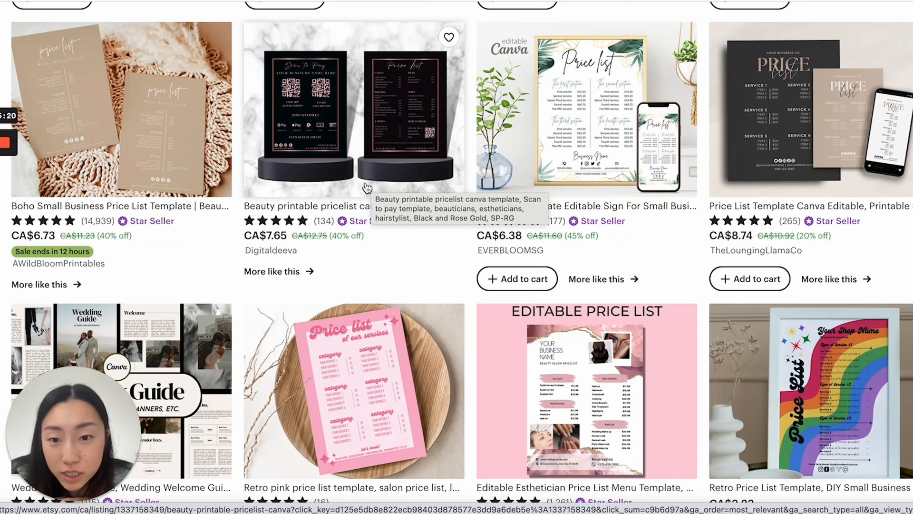
{"action": "scroll", "coordinate": [367, 187], "scroll_direction": "down", "scroll_amount": 3}
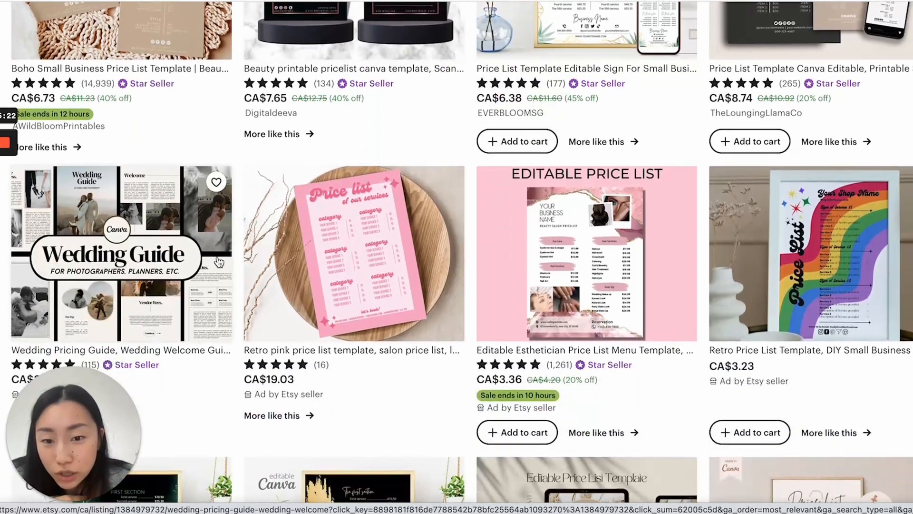
{"action": "scroll", "coordinate": [574, 235], "scroll_direction": "down", "scroll_amount": 4}
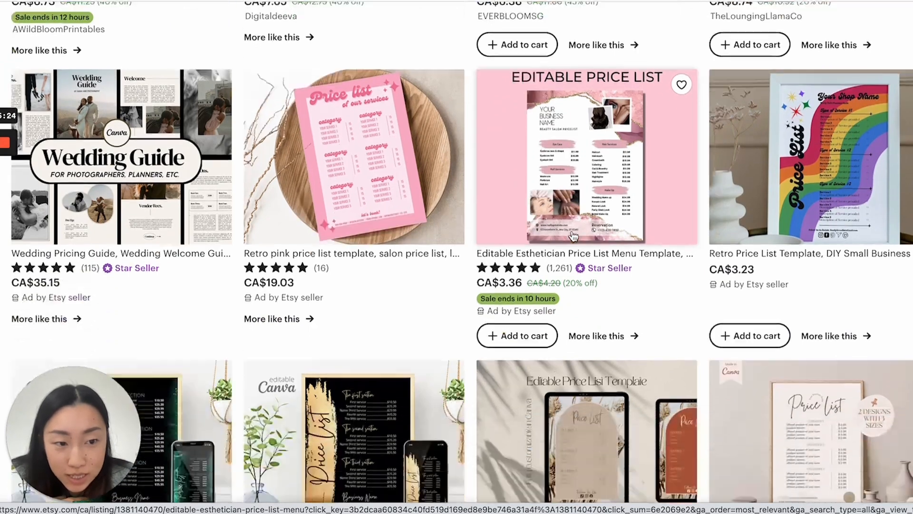
Switch back to Canva, search the elements for "canva logo" and add the round Canva logo to page 2.
{"action": "left_click", "coordinate": [352, 1]}
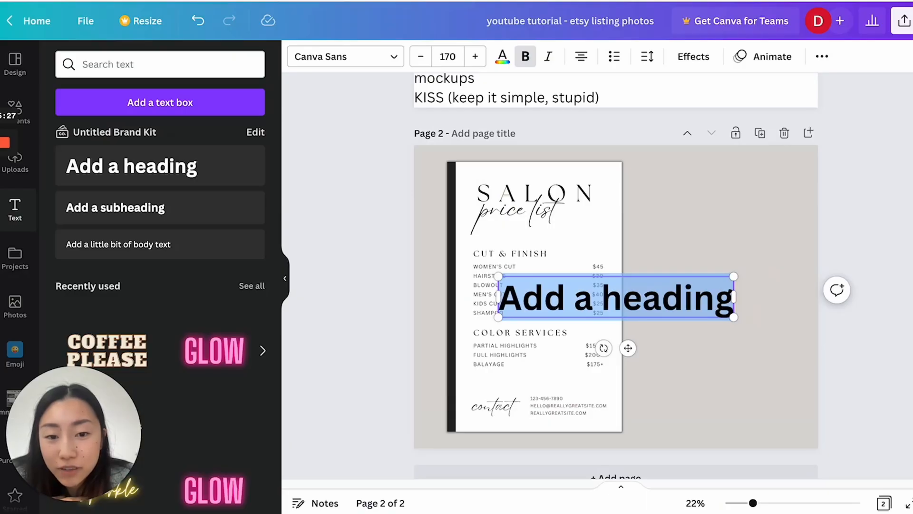
{"action": "left_click", "coordinate": [391, 220]}
{"action": "left_click", "coordinate": [556, 228]}
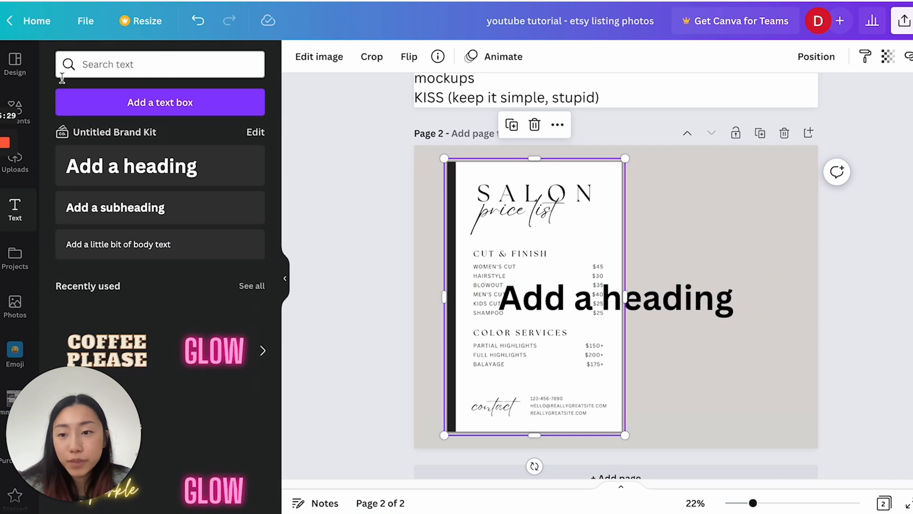
{"action": "left_click", "coordinate": [15, 109]}
{"action": "type", "text": "canva logo"}
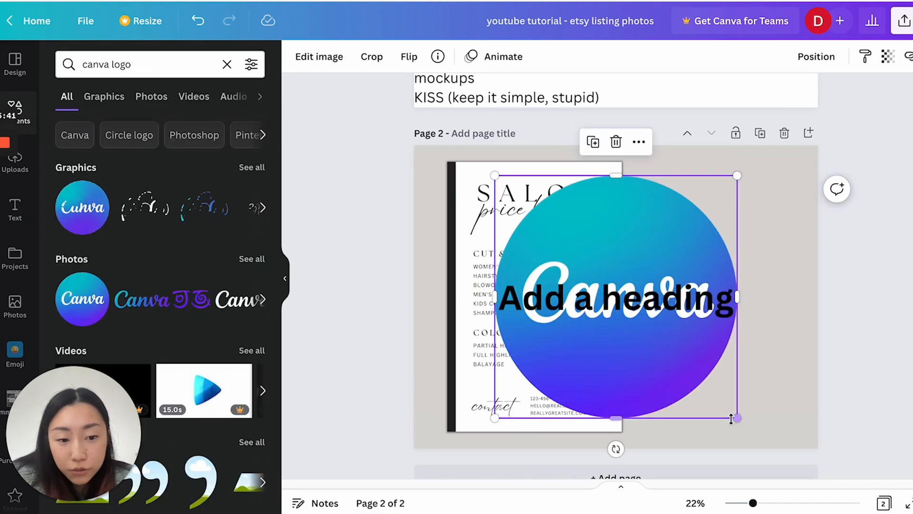
Shrink the round Canva logo to a small badge and move it to the upper-right corner of page 2.
{"action": "left_click_drag", "start_coordinate": [734, 419], "coordinate": [611, 290]}
{"action": "left_click_drag", "start_coordinate": [554, 322], "coordinate": [541, 322]}
{"action": "left_click_drag", "start_coordinate": [551, 246], "coordinate": [748, 208]}
Replace the heading text on page 2 with "Salon Price List" and "Canva Template" on two lines.
{"action": "left_click", "coordinate": [685, 302]}
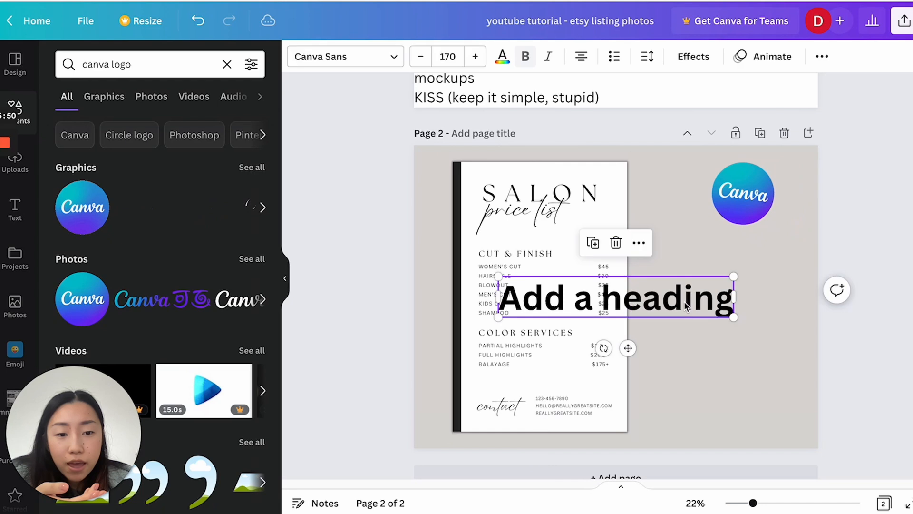
{"action": "left_click_drag", "start_coordinate": [685, 304], "coordinate": [726, 299]}
{"action": "type", "text": "Prie"}
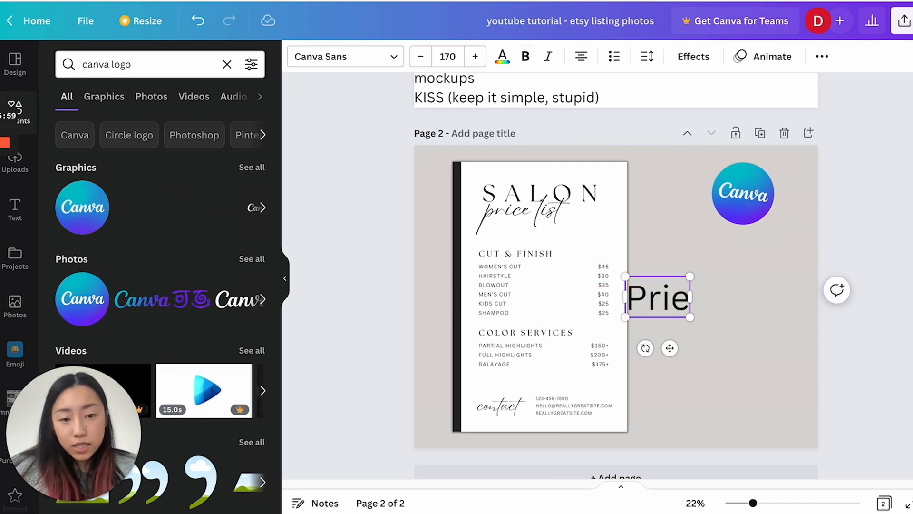
{"action": "key", "text": "BackSpace"}
{"action": "type", "text": "ce List"}
{"action": "key", "text": "Return"}
{"action": "type", "text": "Canva Template"}
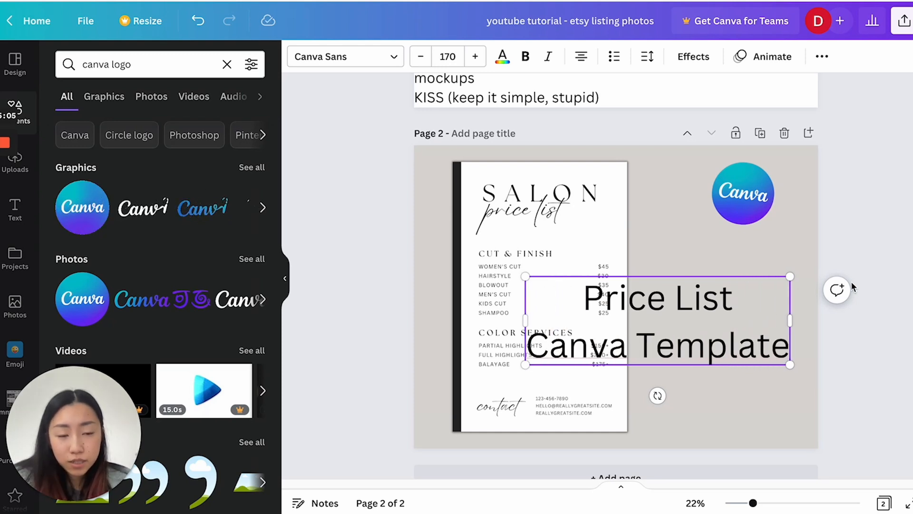
{"action": "left_click", "coordinate": [584, 298]}
{"action": "type", "text": "Salon"}
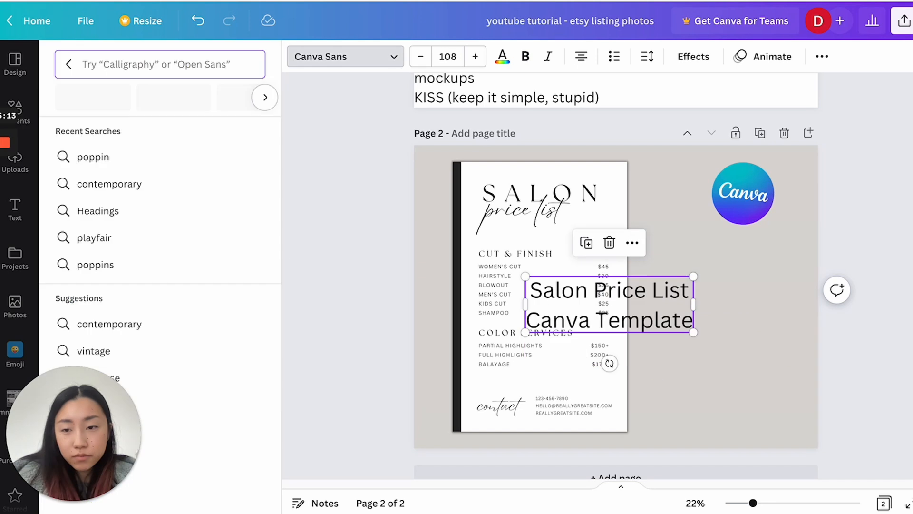
Set the title in bold Poppins and arrange it beside the price list with the Canva logo centered above it.
{"action": "type", "text": "poppins"}
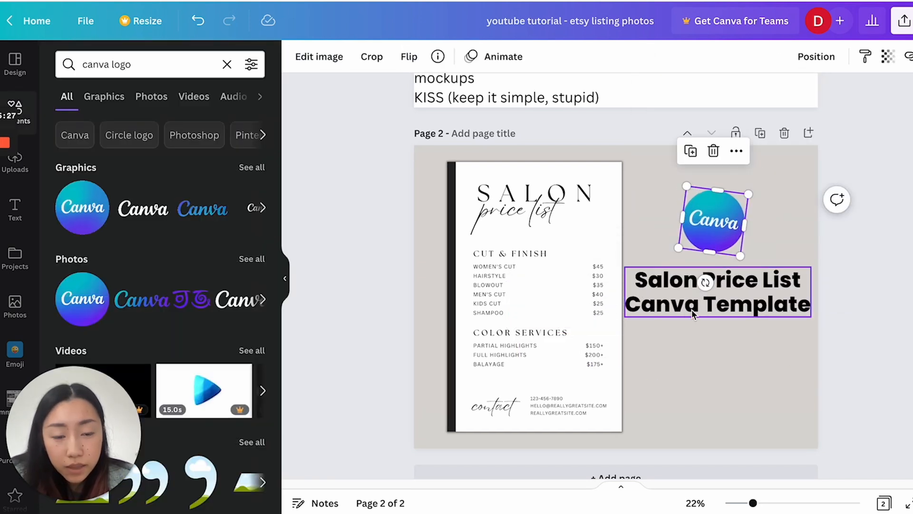
{"action": "left_click", "coordinate": [732, 291]}
{"action": "left_click", "coordinate": [819, 214]}
Open the full Smartmockups collection for the salon price list image and look through the phone mockups.
{"action": "left_click", "coordinate": [473, 266]}
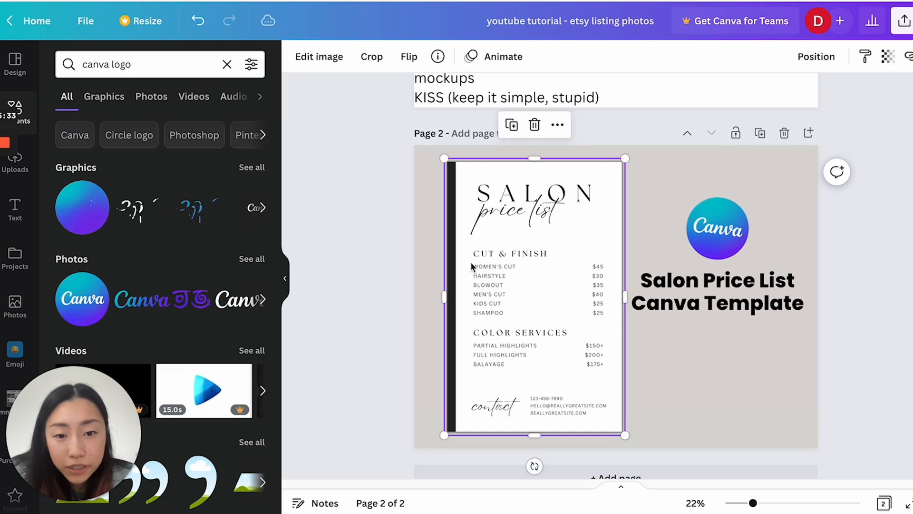
{"action": "left_click", "coordinate": [314, 59]}
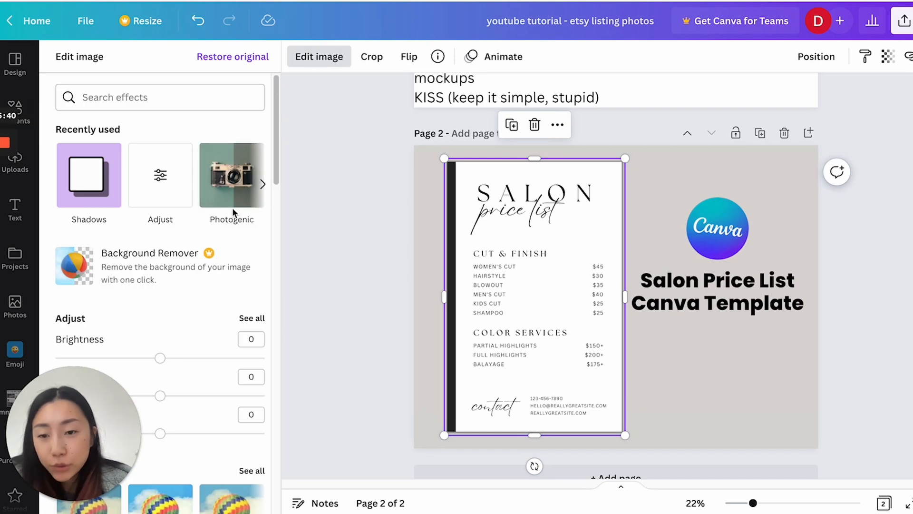
{"action": "scroll", "coordinate": [208, 232], "scroll_direction": "down", "scroll_amount": 10}
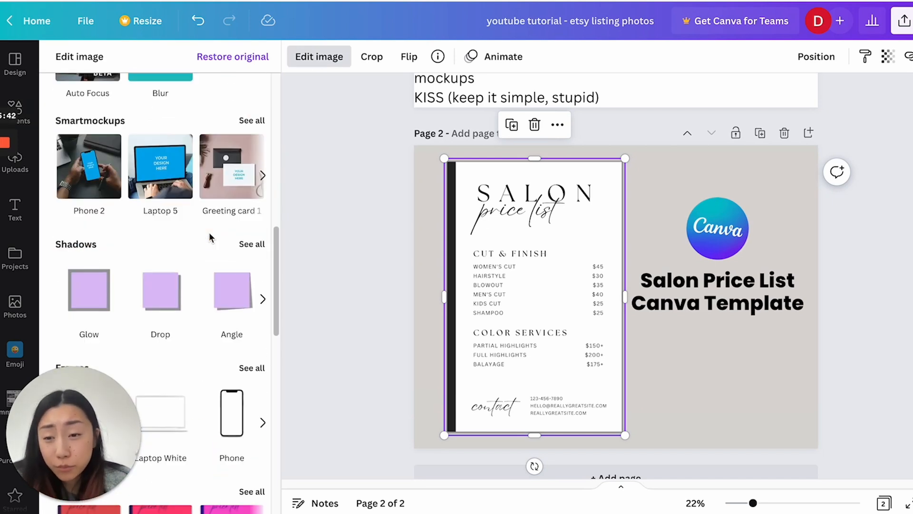
{"action": "left_click", "coordinate": [252, 120]}
{"action": "scroll", "coordinate": [179, 250], "scroll_direction": "down", "scroll_amount": 5}
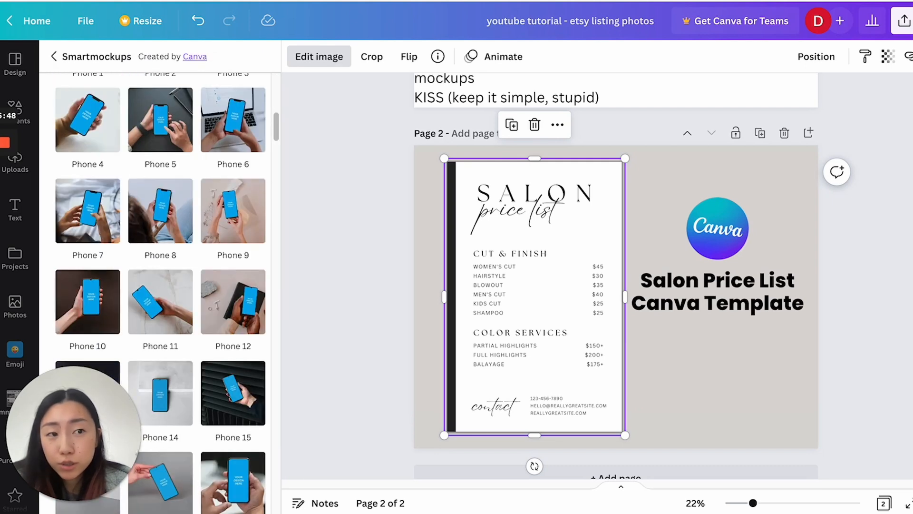
Open the Smartmockups website in a new browser tab and browse its free magazine mockups.
{"action": "key", "text": "super+t"}
{"action": "type", "text": "smartmockups"}
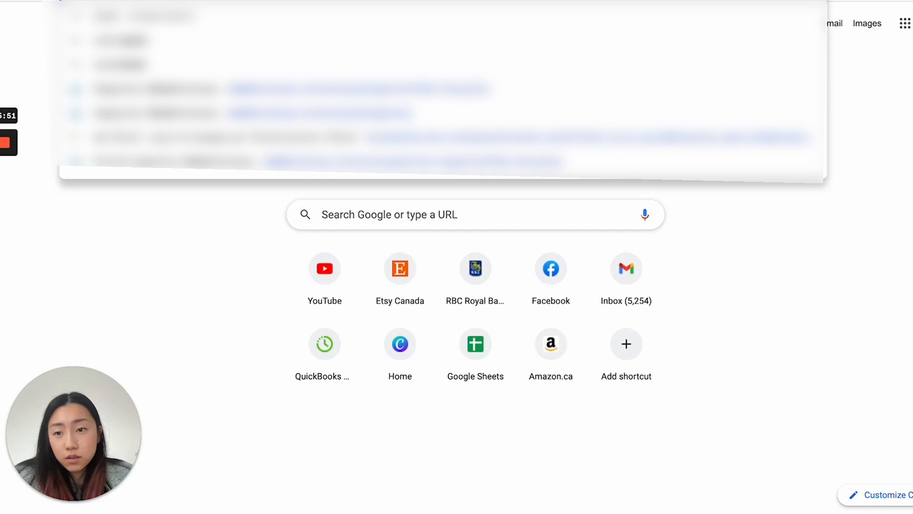
{"action": "key", "text": "Return"}
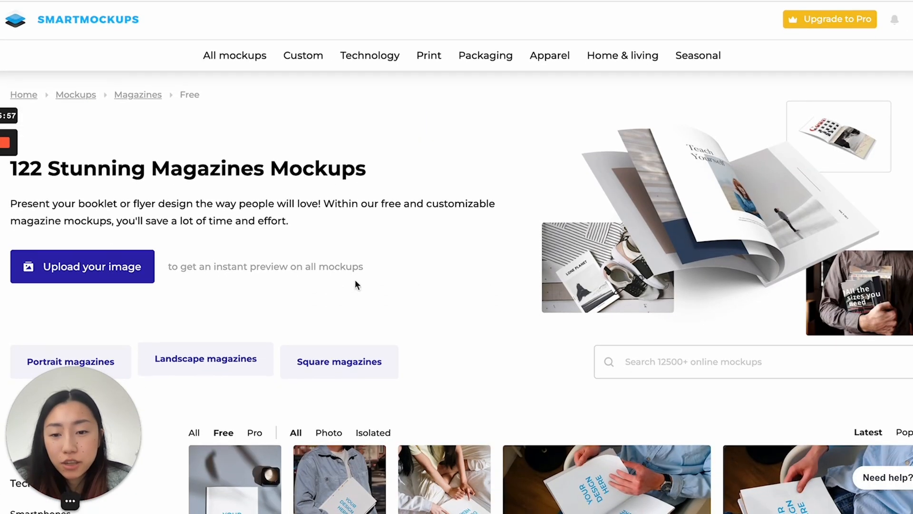
{"action": "scroll", "coordinate": [352, 285], "scroll_direction": "down", "scroll_amount": 5}
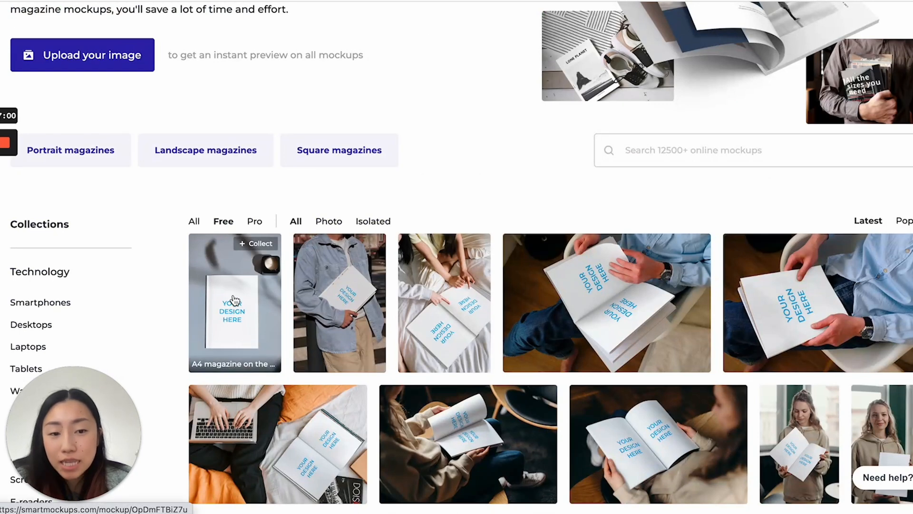
{"action": "scroll", "coordinate": [233, 299], "scroll_direction": "down", "scroll_amount": 2}
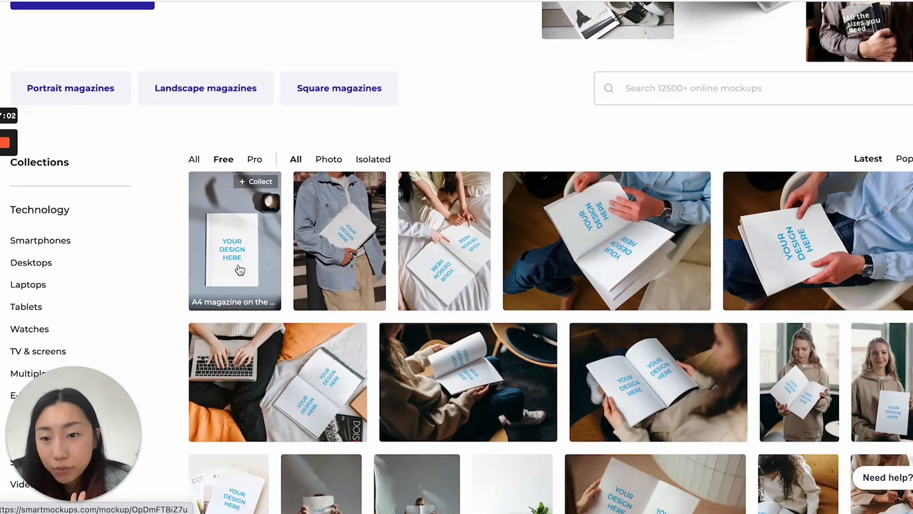
Narrow the mockups to portrait magazines, filtered to Free and Photo, after checking the Isolated ones.
{"action": "left_click", "coordinate": [93, 93]}
{"action": "scroll", "coordinate": [218, 235], "scroll_direction": "down", "scroll_amount": 3}
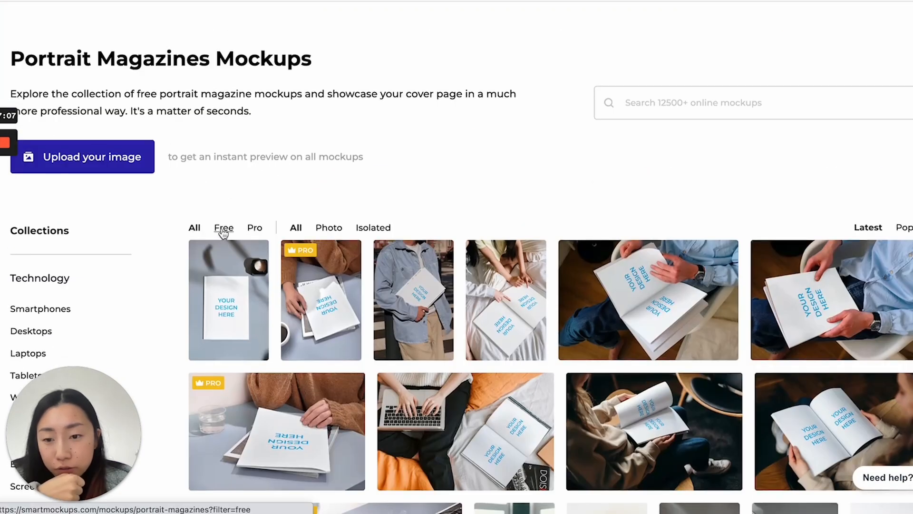
{"action": "left_click", "coordinate": [223, 230]}
{"action": "scroll", "coordinate": [266, 233], "scroll_direction": "down", "scroll_amount": 2}
{"action": "left_click", "coordinate": [373, 242]}
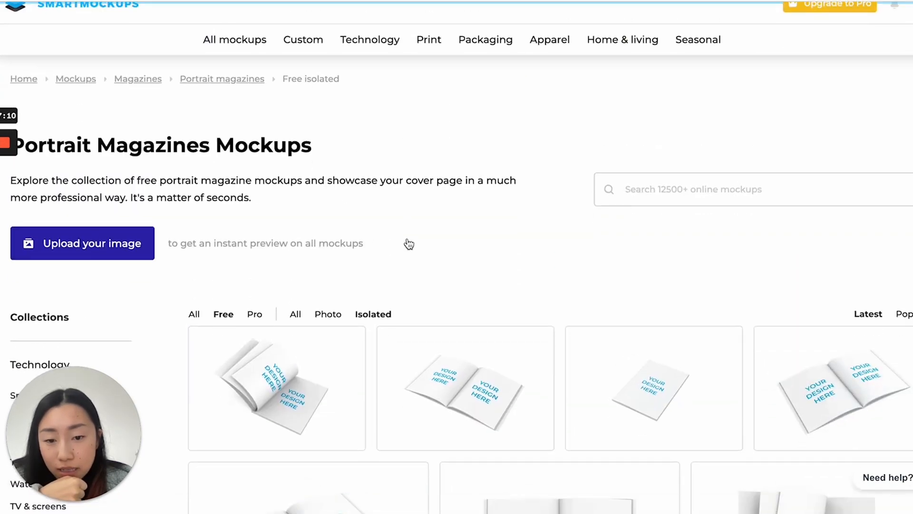
{"action": "scroll", "coordinate": [408, 242], "scroll_direction": "down", "scroll_amount": 8}
{"action": "scroll", "coordinate": [408, 242], "scroll_direction": "up", "scroll_amount": 5}
{"action": "left_click", "coordinate": [341, 190]}
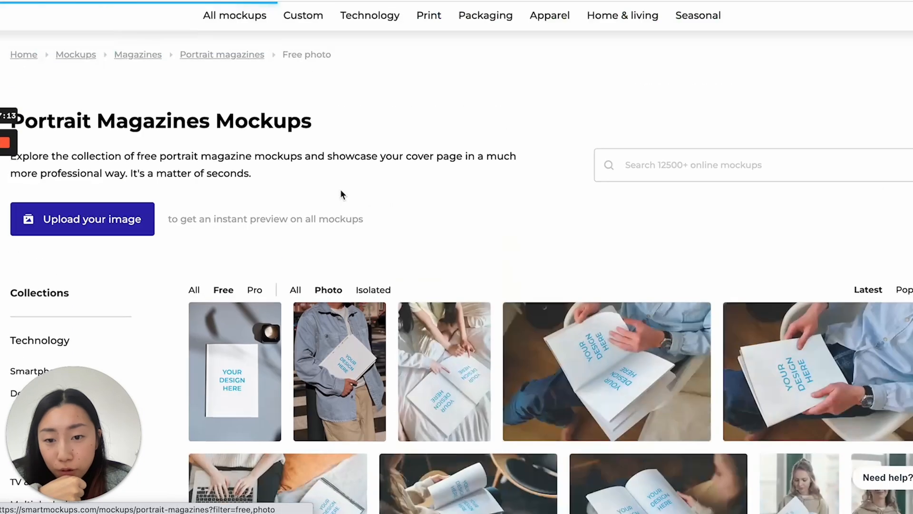
{"action": "scroll", "coordinate": [341, 190], "scroll_direction": "down", "scroll_amount": 5}
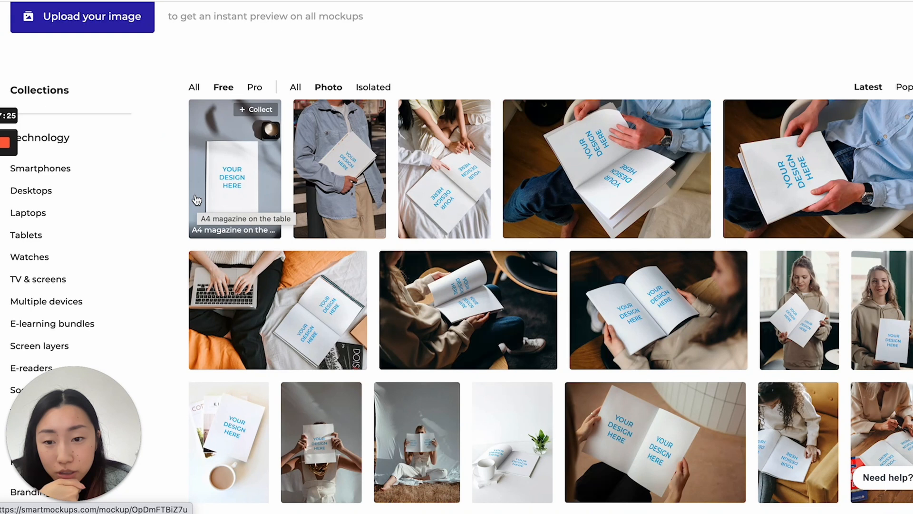
Upload the salon price list image to the "A4 magazine on the table" mockup and download it in Medium quality, 1280x1920.
{"action": "left_click", "coordinate": [229, 189]}
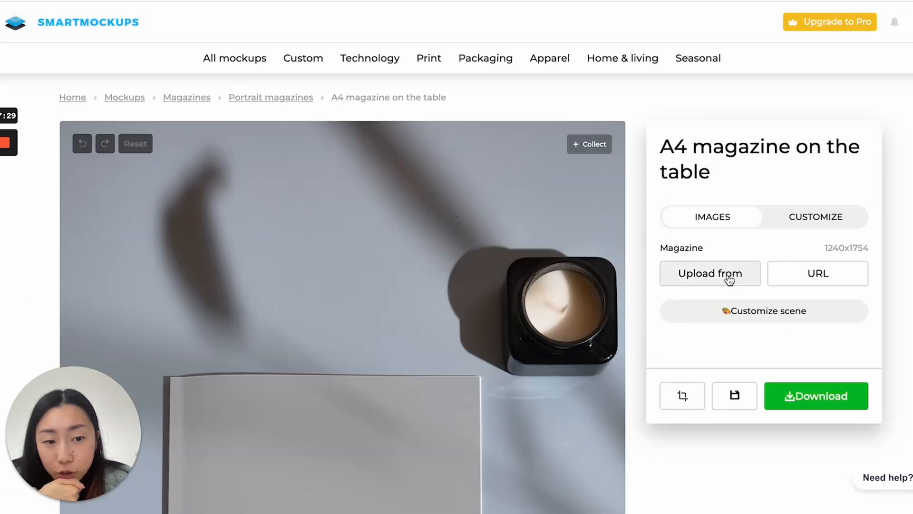
{"action": "left_click", "coordinate": [729, 280]}
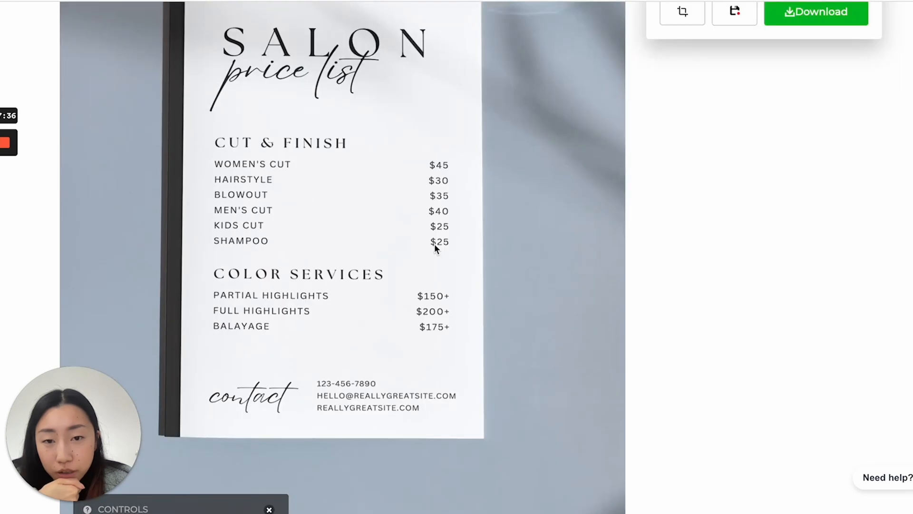
{"action": "scroll", "coordinate": [434, 244], "scroll_direction": "up", "scroll_amount": 2}
{"action": "left_click", "coordinate": [808, 130]}
{"action": "scroll", "coordinate": [780, 115], "scroll_direction": "up", "scroll_amount": 2}
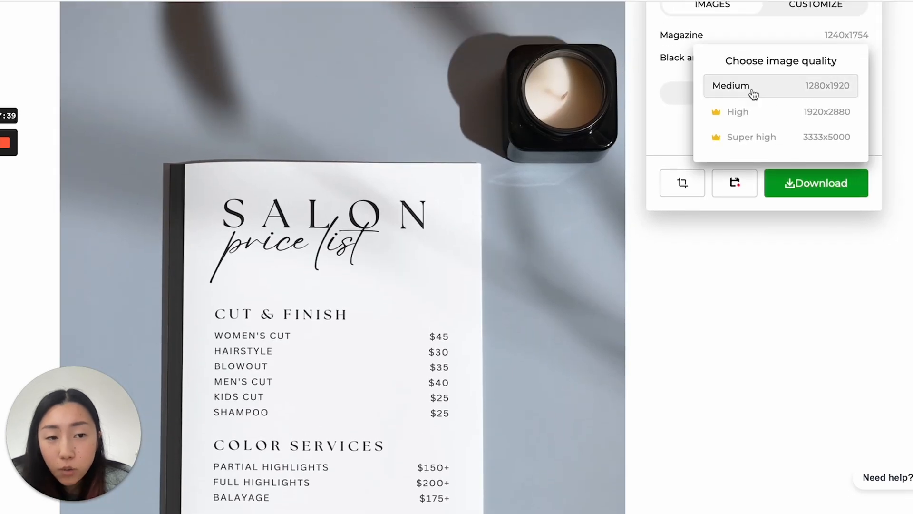
{"action": "left_click", "coordinate": [754, 94]}
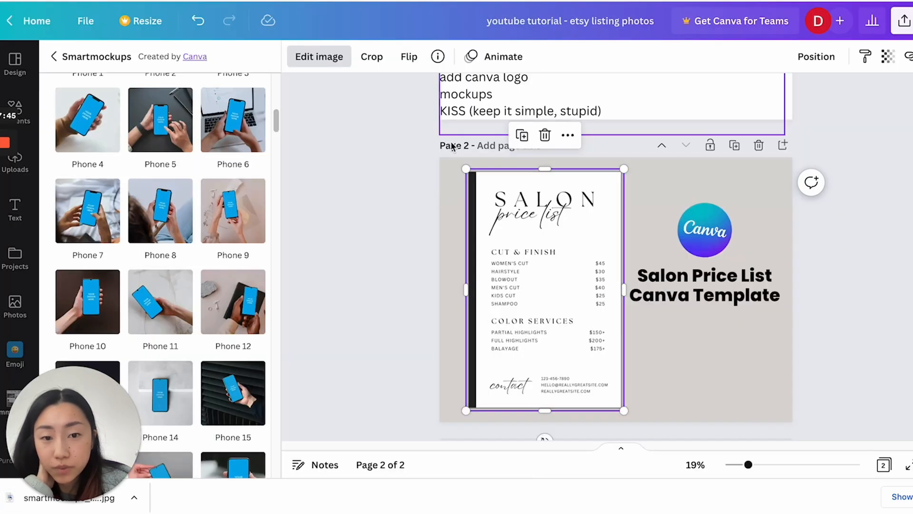
Add a third page and place the downloaded magazine mockup photo on it, enlarged until it covers the full page width.
{"action": "key", "text": "Escape"}
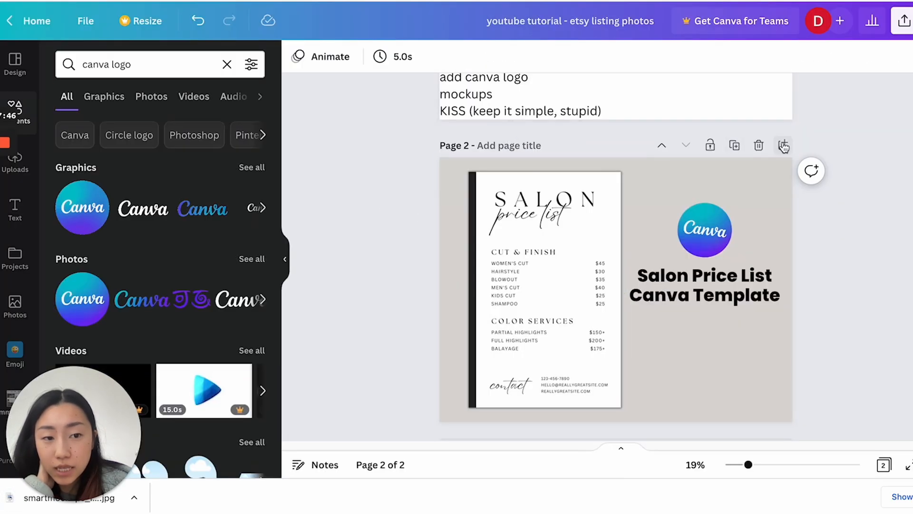
{"action": "left_click", "coordinate": [783, 146]}
{"action": "left_click_drag", "start_coordinate": [67, 497], "coordinate": [612, 310]}
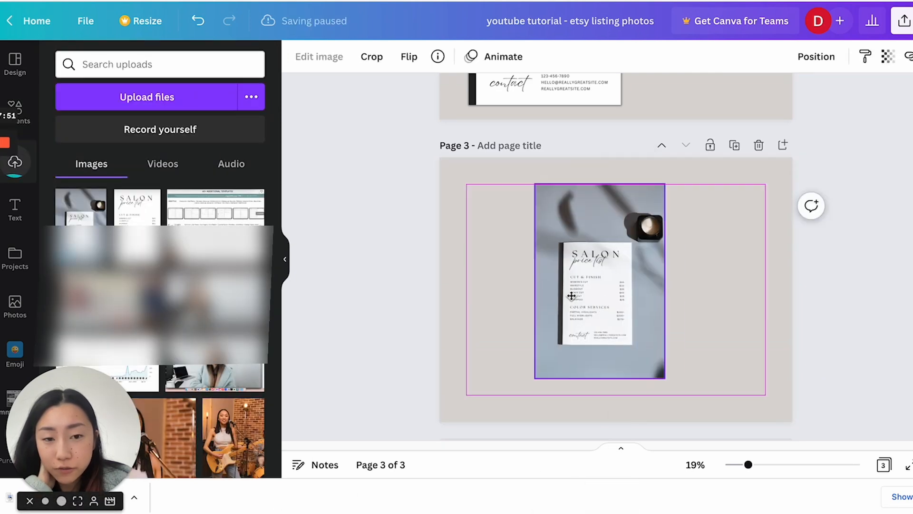
{"action": "left_click_drag", "start_coordinate": [630, 366], "coordinate": [848, 413]}
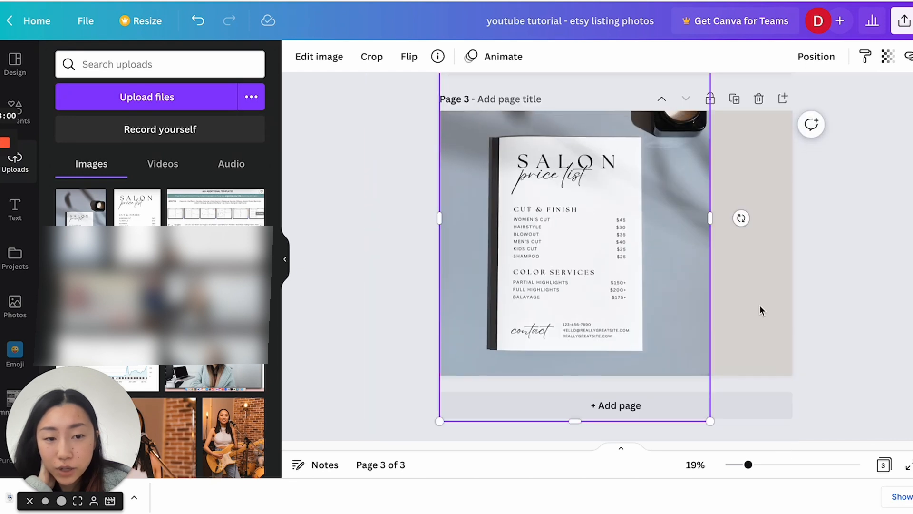
{"action": "left_click", "coordinate": [762, 310]}
{"action": "left_click", "coordinate": [686, 351]}
{"action": "left_click_drag", "start_coordinate": [711, 421], "coordinate": [832, 461]}
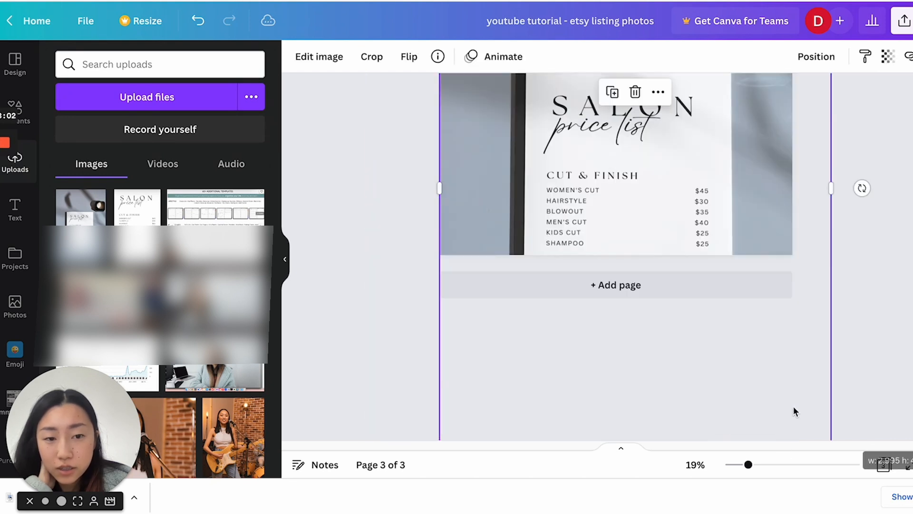
Search for "marble" in the uploads and in the elements library to find a background for page 2.
{"action": "scroll", "coordinate": [808, 400], "scroll_direction": "up", "scroll_amount": 2}
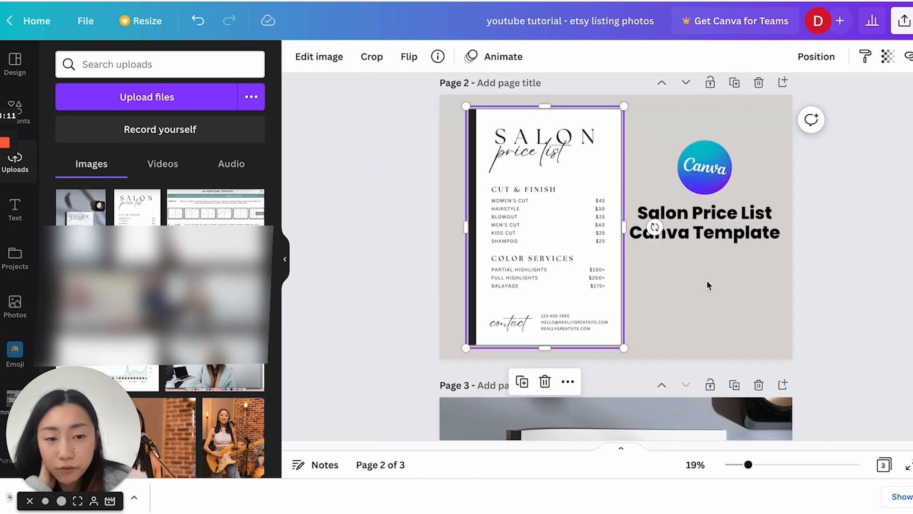
{"action": "left_click", "coordinate": [711, 289]}
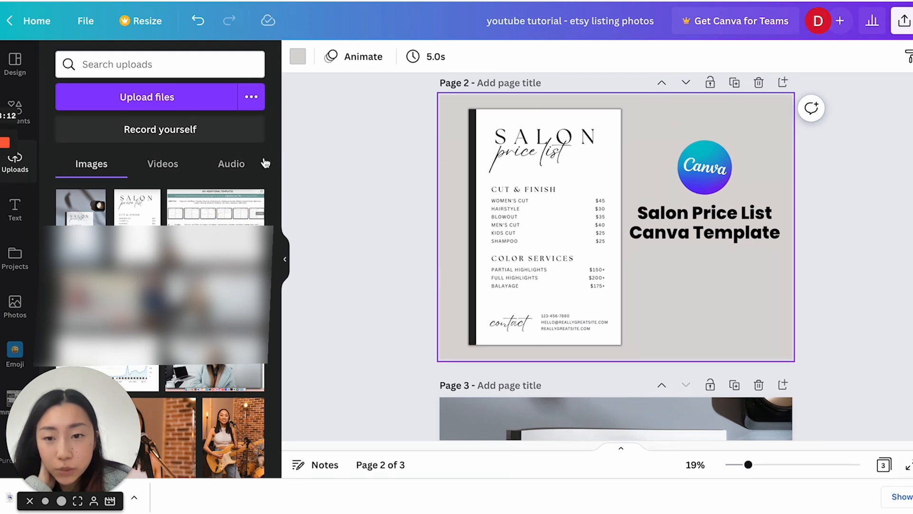
{"action": "type", "text": "marble"}
{"action": "key", "text": "Return"}
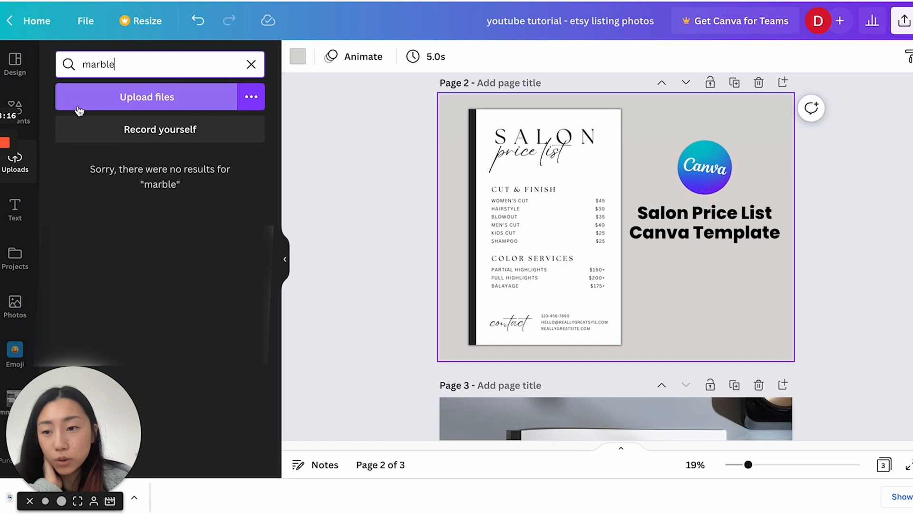
{"action": "left_click", "coordinate": [21, 113]}
{"action": "left_click_drag", "start_coordinate": [137, 65], "coordinate": [57, 62]}
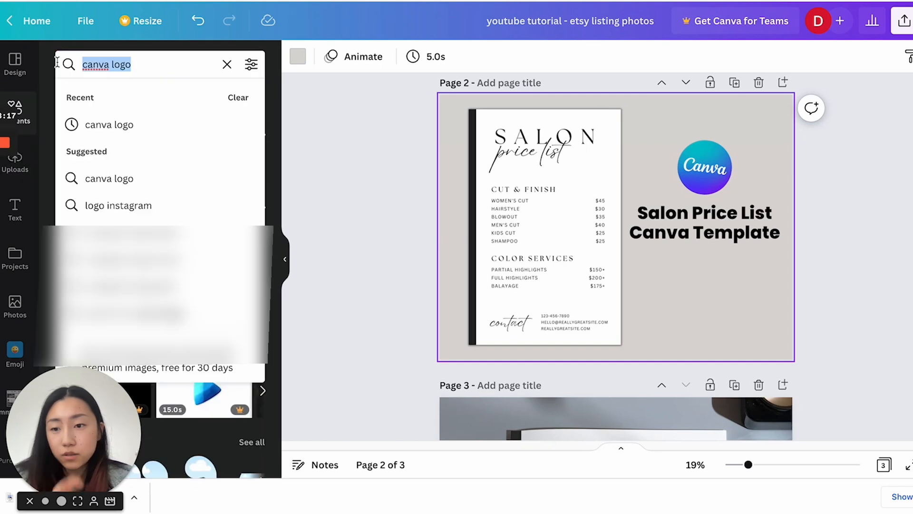
{"action": "type", "text": "ma"}
{"action": "left_click", "coordinate": [118, 206]}
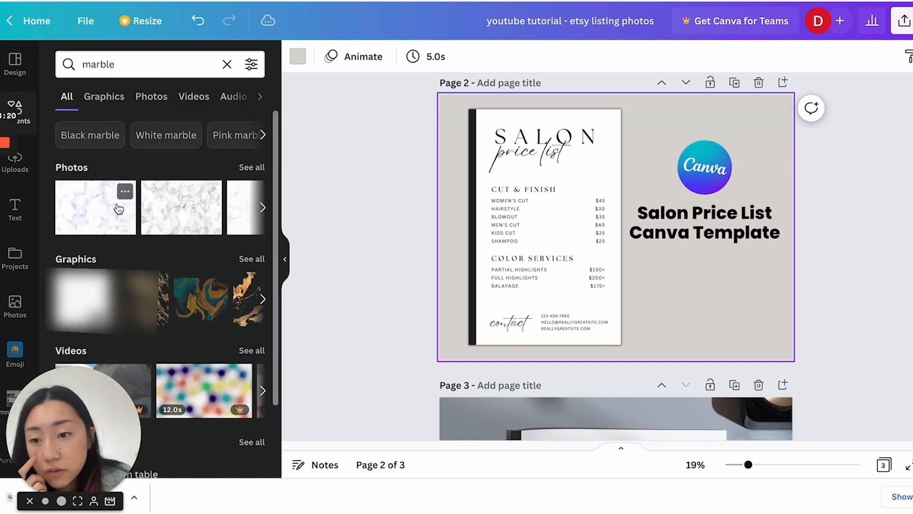
Add the grey marble photo to page 2, enlarge it over the page, and make it the page background.
{"action": "left_click", "coordinate": [162, 225]}
{"action": "left_click_drag", "start_coordinate": [723, 293], "coordinate": [812, 385]}
{"action": "right_click", "coordinate": [765, 298]}
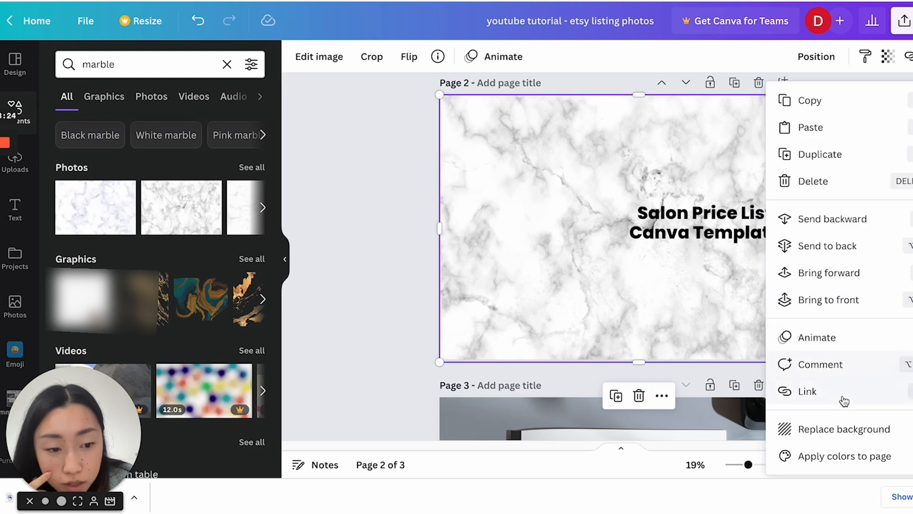
{"action": "left_click", "coordinate": [847, 430]}
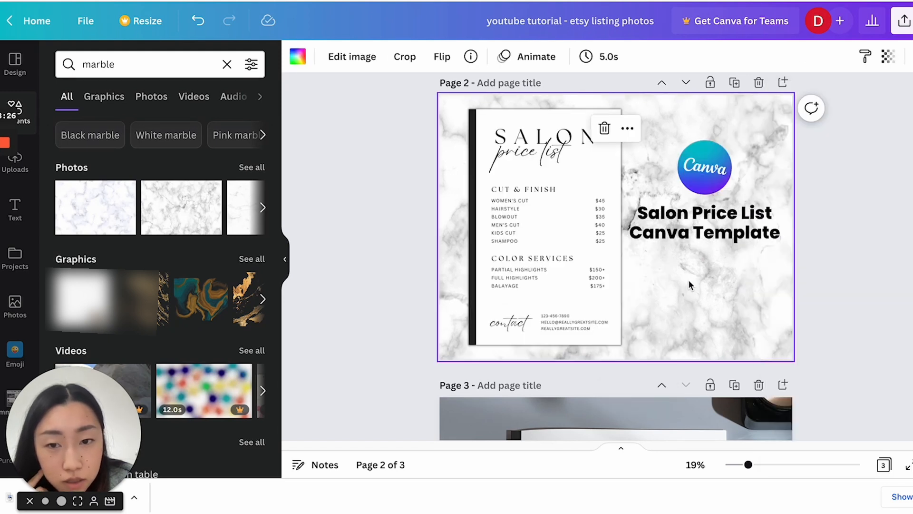
Set the transparency of page 2's marble background to about 31.
{"action": "left_click", "coordinate": [888, 56]}
{"action": "left_click_drag", "start_coordinate": [880, 110], "coordinate": [784, 112]}
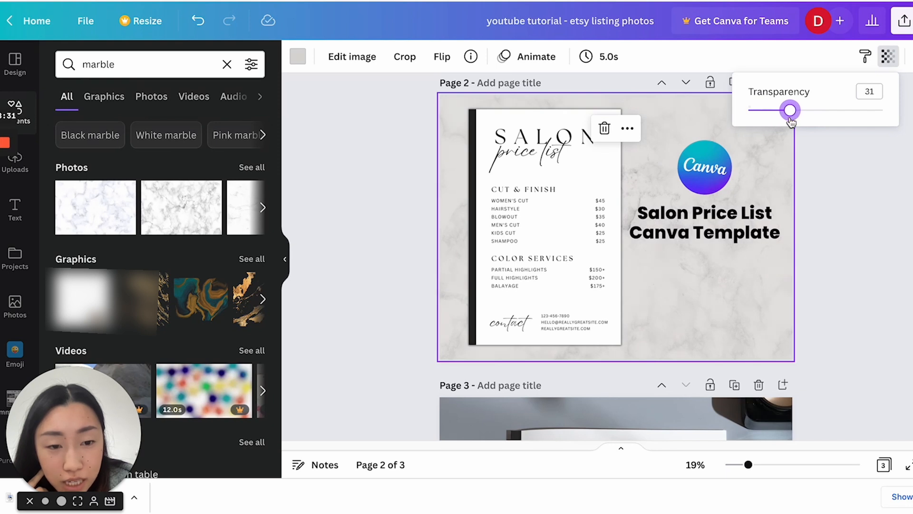
{"action": "left_click", "coordinate": [856, 223]}
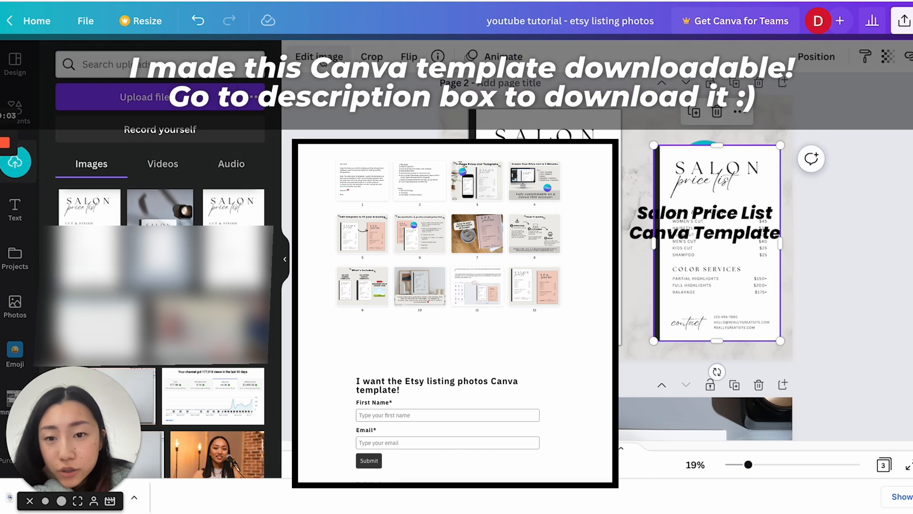
Apply the "Phone 19" mockup from the full Smartmockups collection to the second price list image on page 2.
{"action": "left_click", "coordinate": [324, 62]}
{"action": "scroll", "coordinate": [164, 240], "scroll_direction": "down", "scroll_amount": 14}
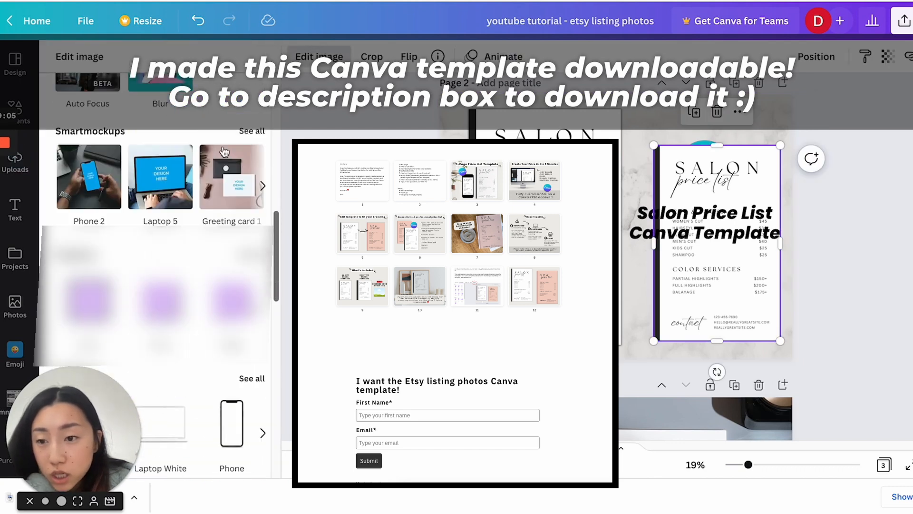
{"action": "left_click", "coordinate": [249, 134]}
{"action": "scroll", "coordinate": [143, 262], "scroll_direction": "down", "scroll_amount": 10}
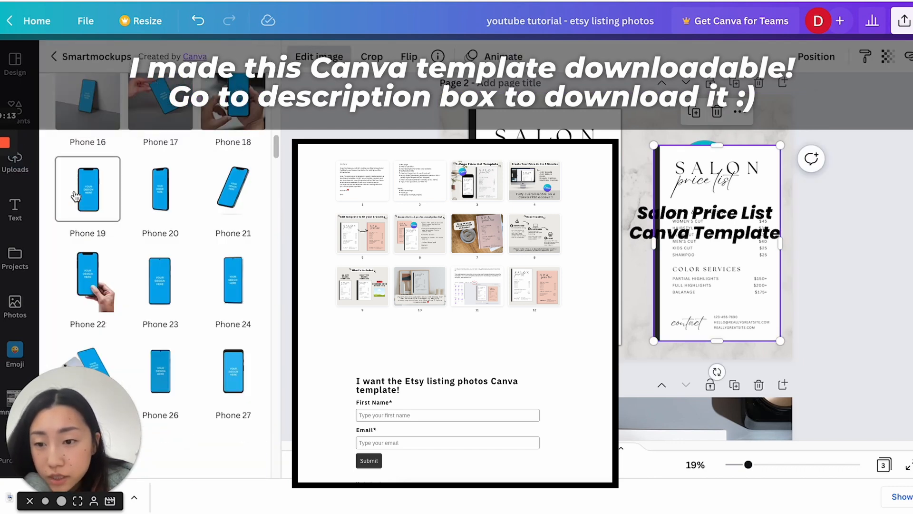
{"action": "left_click", "coordinate": [88, 189]}
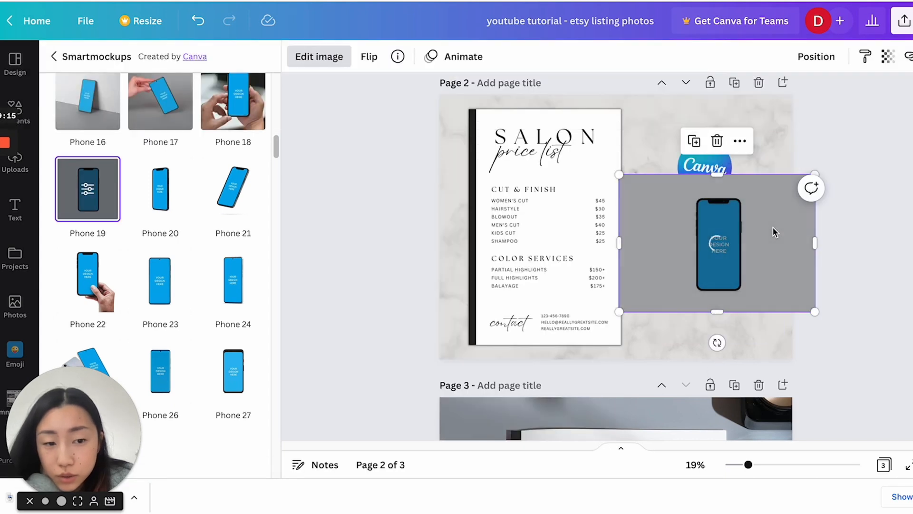
Set the phone mockup's crop to Custom with size 80 after trying Fit, and apply it.
{"action": "left_click", "coordinate": [89, 192]}
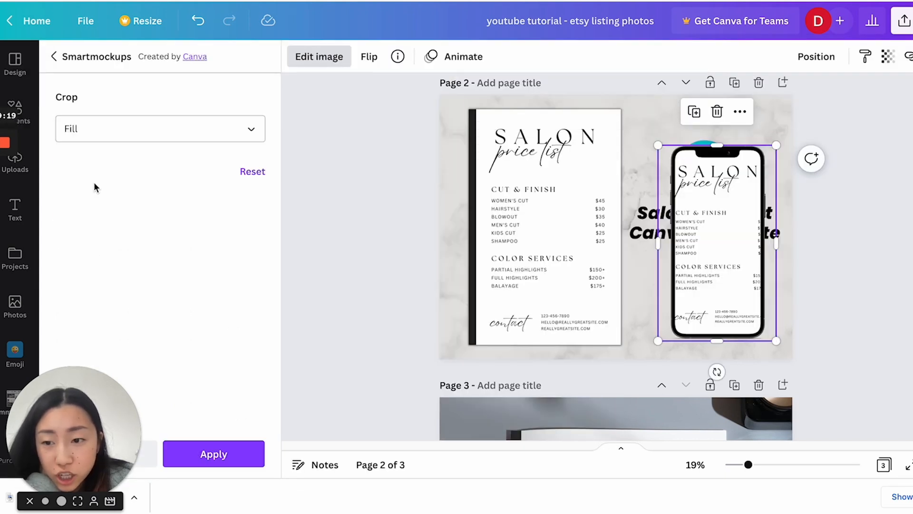
{"action": "left_click", "coordinate": [115, 138]}
{"action": "left_click", "coordinate": [77, 194]}
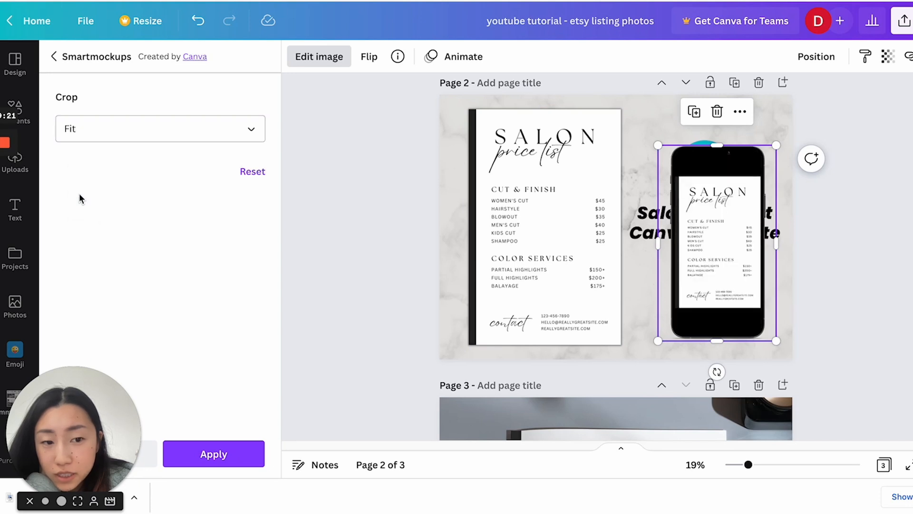
{"action": "left_click", "coordinate": [239, 141]}
{"action": "left_click", "coordinate": [108, 218]}
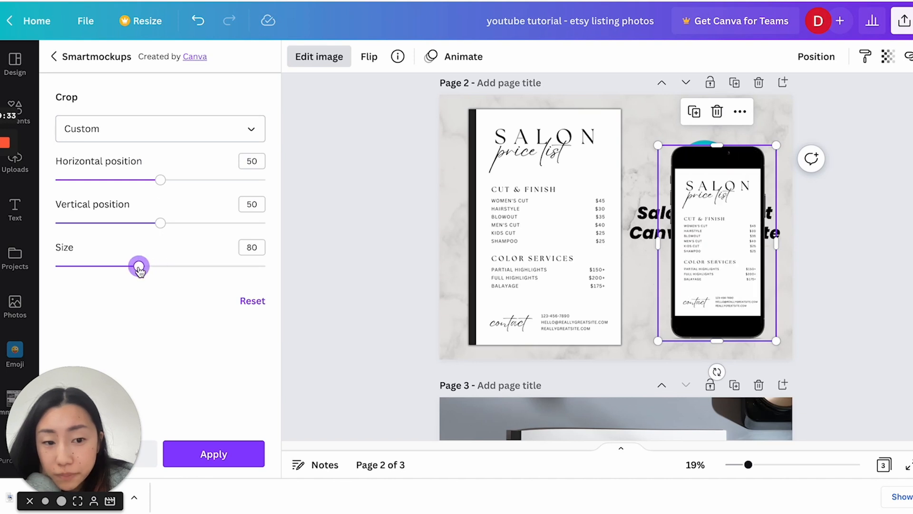
{"action": "left_click", "coordinate": [213, 454]}
Shrink the phone mockup to overlap the price list's lower right corner, and rearrange the title, logo and price list around it.
{"action": "left_click", "coordinate": [698, 276]}
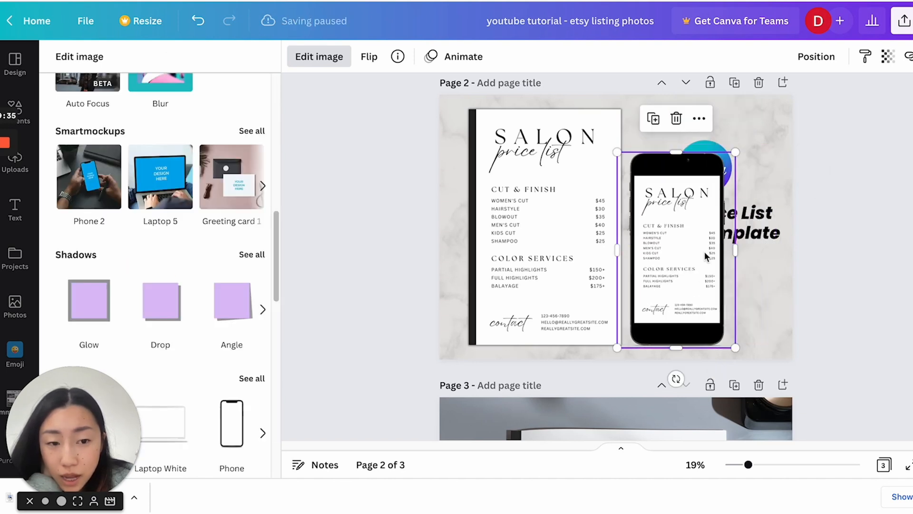
{"action": "left_click_drag", "start_coordinate": [726, 175], "coordinate": [692, 219]}
{"action": "left_click", "coordinate": [704, 138]}
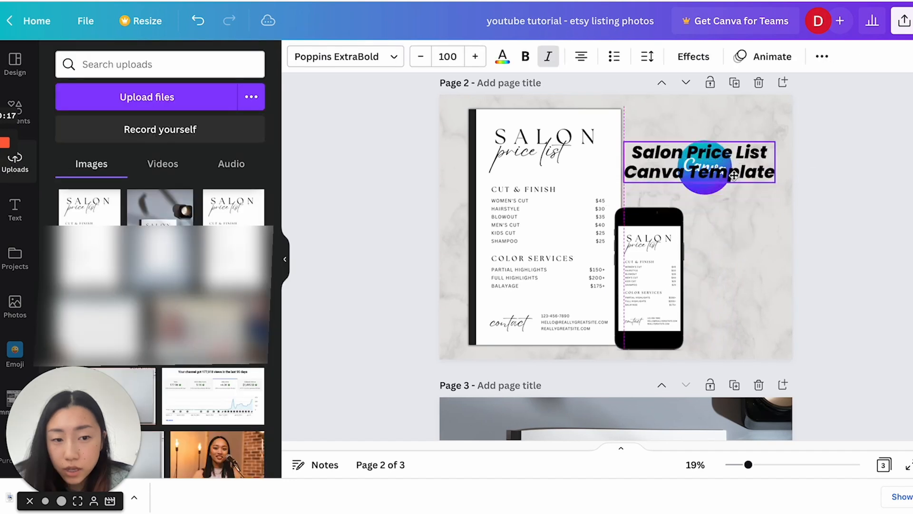
{"action": "left_click", "coordinate": [664, 267]}
{"action": "left_click", "coordinate": [547, 266]}
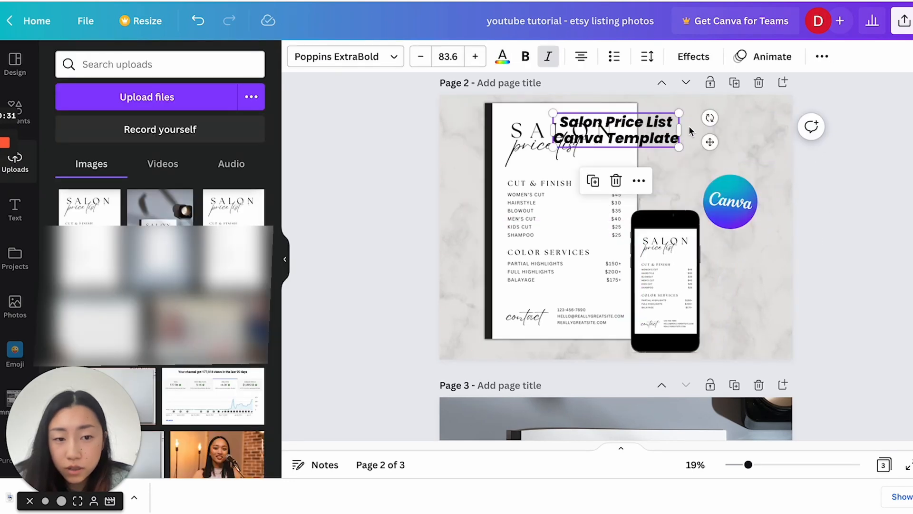
Put the title on a single line across the top of page 2, and fit the price list and phone beneath it.
{"action": "left_click_drag", "start_coordinate": [679, 129], "coordinate": [823, 129]}
{"action": "key", "text": "BackSpace"}
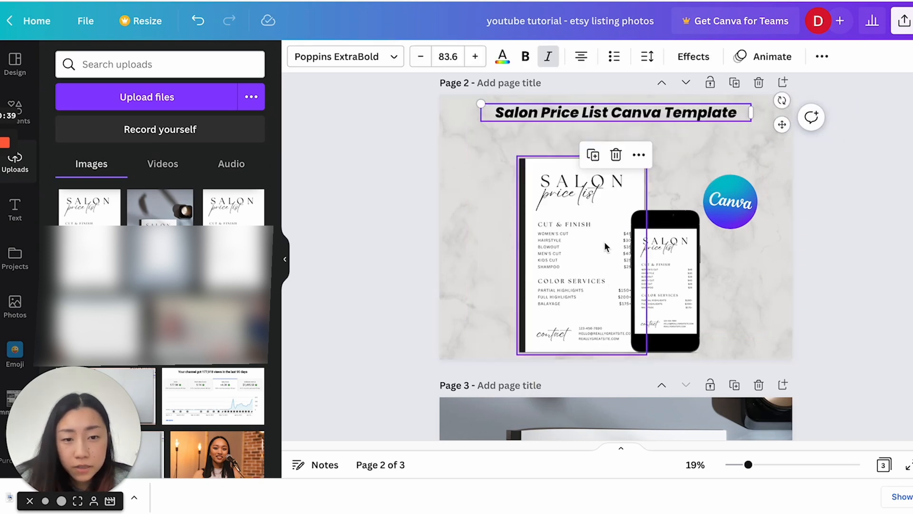
{"action": "left_click_drag", "start_coordinate": [606, 245], "coordinate": [641, 356]}
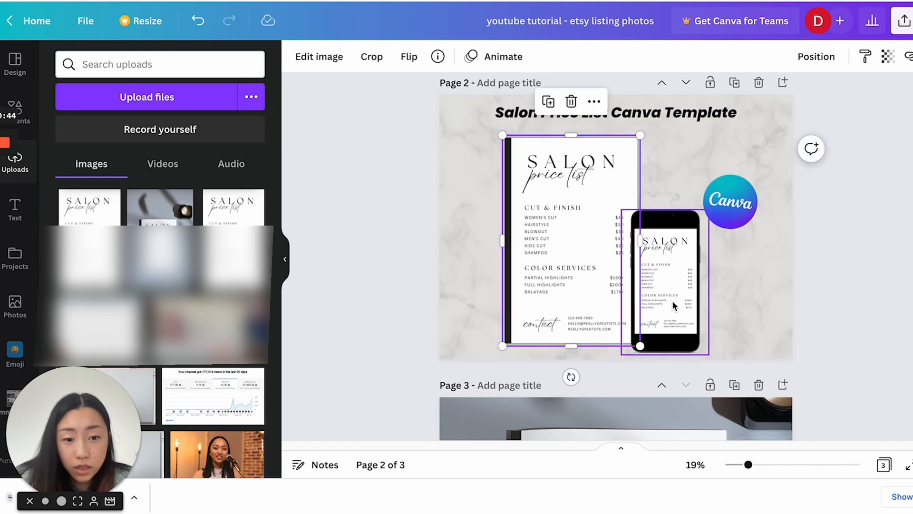
{"action": "left_click_drag", "start_coordinate": [672, 301], "coordinate": [671, 278]}
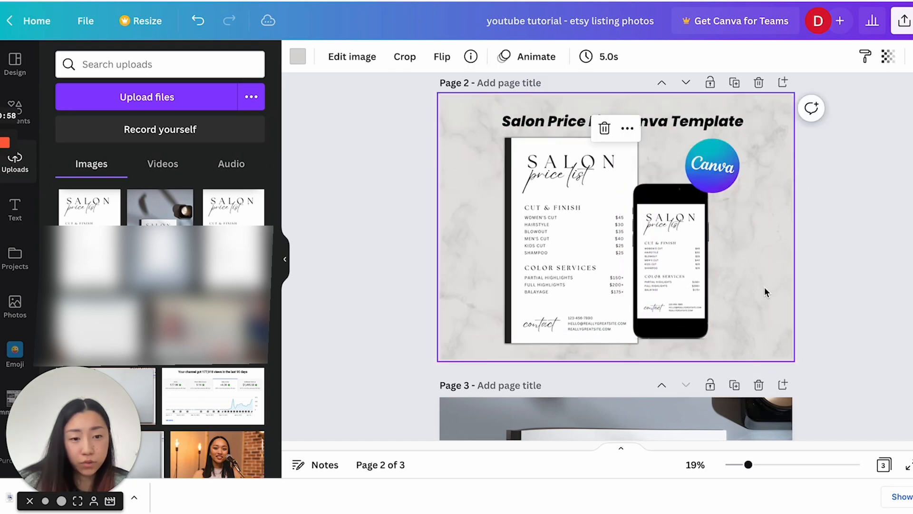
Replace page 2's marble background with light pink, and make the title upright with wider letter spacing.
{"action": "key", "text": "Delete"}
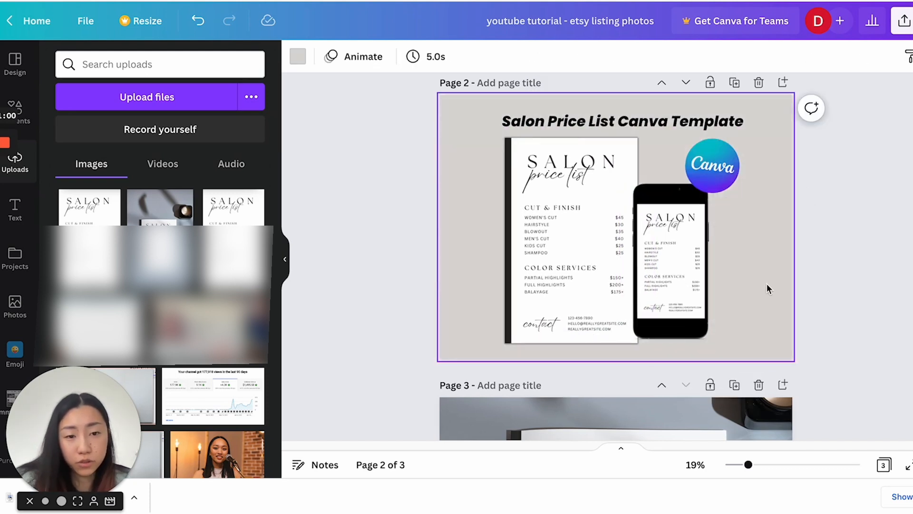
{"action": "left_click", "coordinate": [872, 287]}
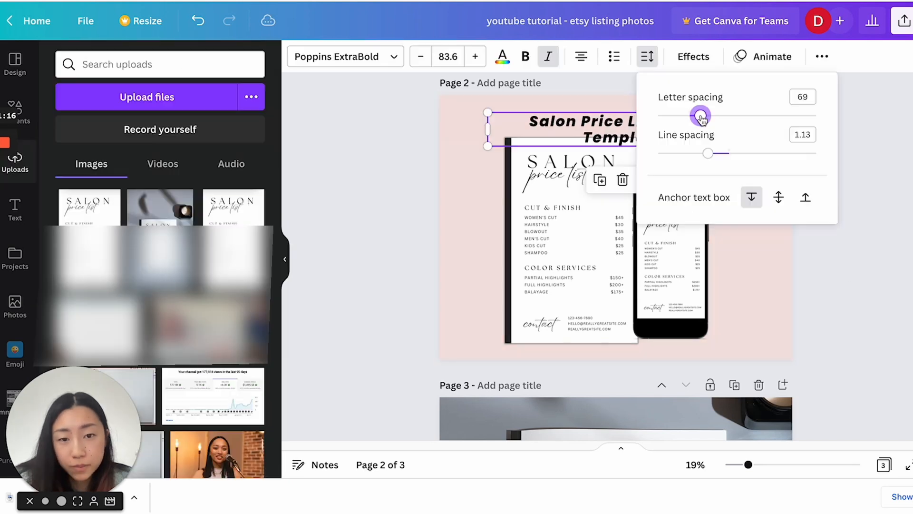
{"action": "left_click_drag", "start_coordinate": [702, 116], "coordinate": [698, 117]}
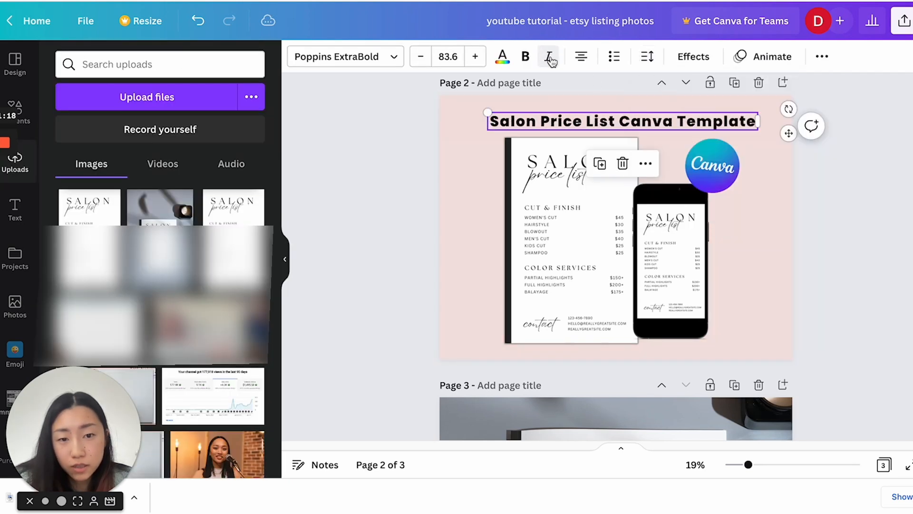
Shorten the title to "Salon Price List Template", enlarge it to size 116, and center it above the mockups.
{"action": "left_click_drag", "start_coordinate": [680, 117], "coordinate": [654, 121]}
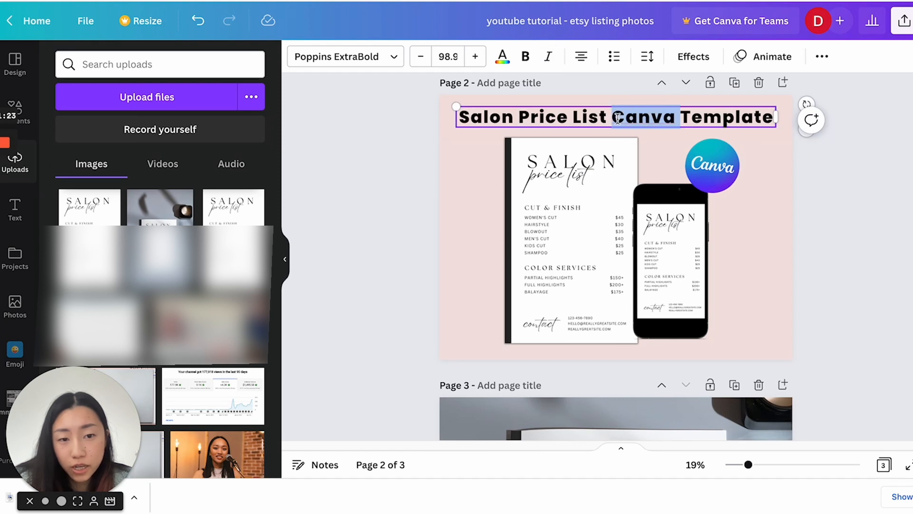
{"action": "key", "text": "BackSpace"}
{"action": "left_click", "coordinate": [711, 166]}
{"action": "left_click", "coordinate": [722, 247]}
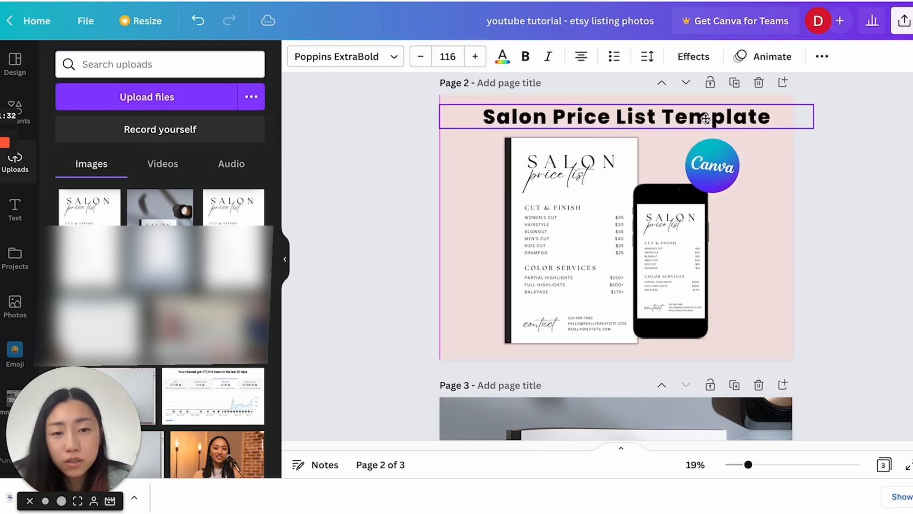
{"action": "left_click_drag", "start_coordinate": [706, 118], "coordinate": [706, 123]}
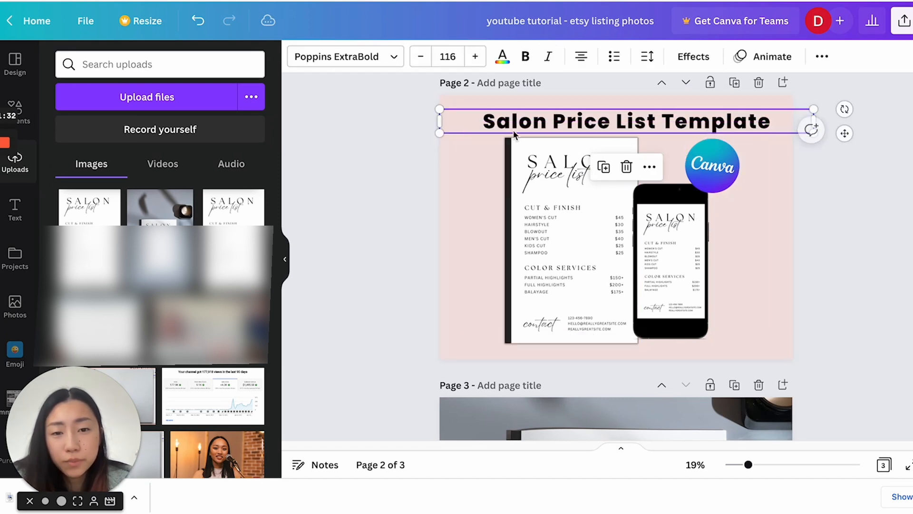
{"action": "left_click", "coordinate": [422, 169]}
{"action": "left_click_drag", "start_coordinate": [597, 119], "coordinate": [587, 119]}
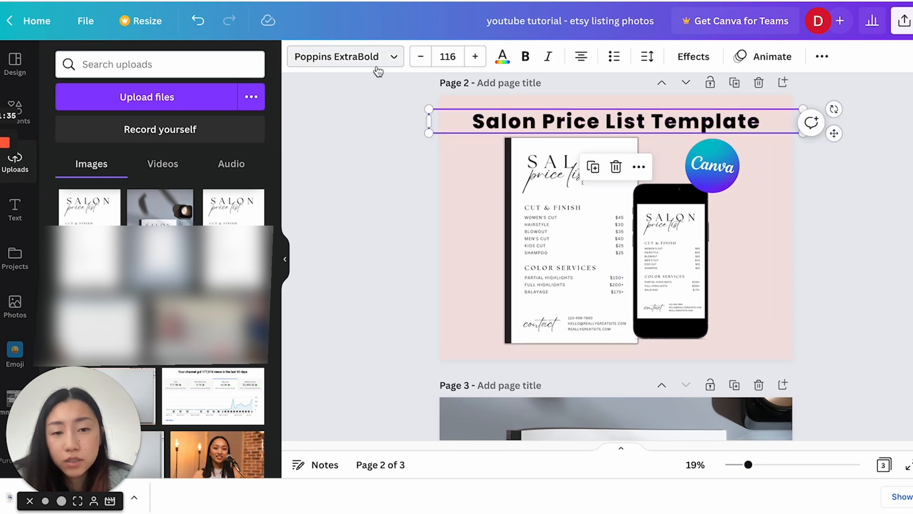
Choose a custom color for the page 2 title text in the color picker.
{"action": "left_click", "coordinate": [503, 59]}
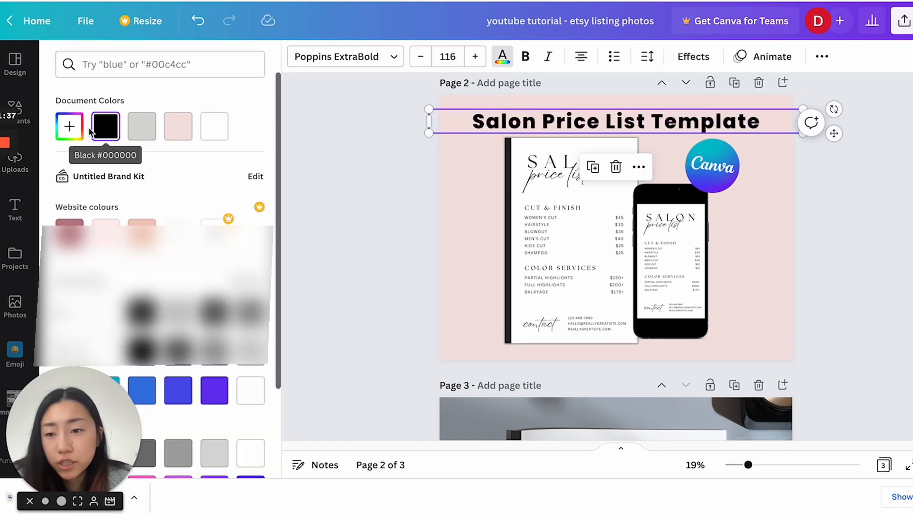
{"action": "left_click", "coordinate": [70, 126]}
{"action": "left_click", "coordinate": [167, 205]}
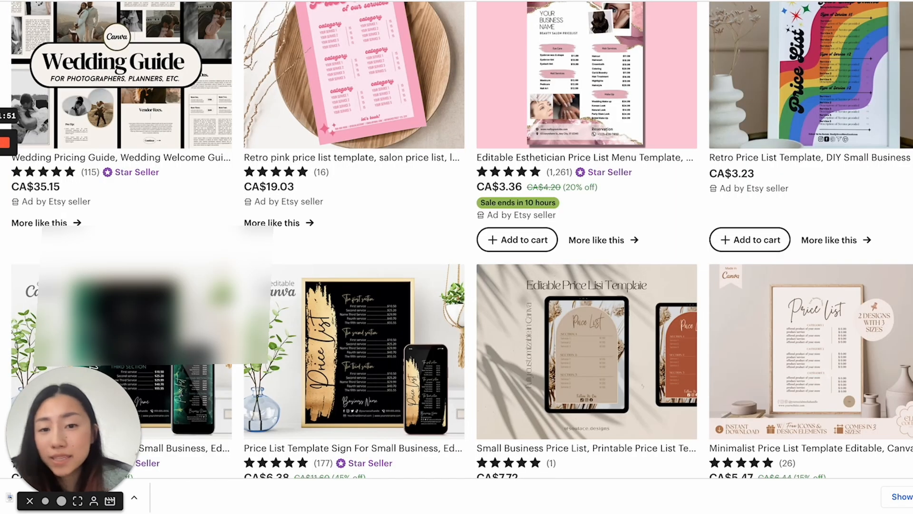
Browse the Etsy price list template listings for ideas on how their photos combine mockups, titles and backgrounds.
{"action": "scroll", "coordinate": [381, 196], "scroll_direction": "down", "scroll_amount": 2}
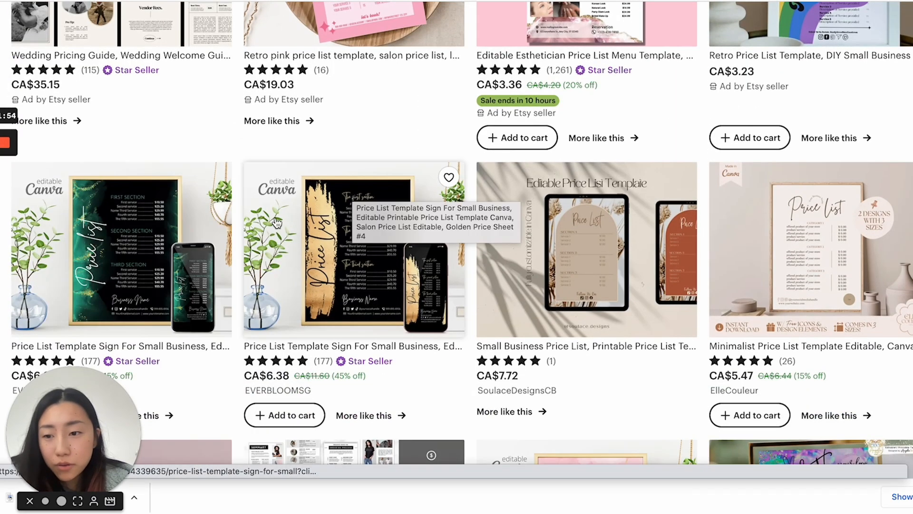
{"action": "scroll", "coordinate": [212, 248], "scroll_direction": "down", "scroll_amount": 4}
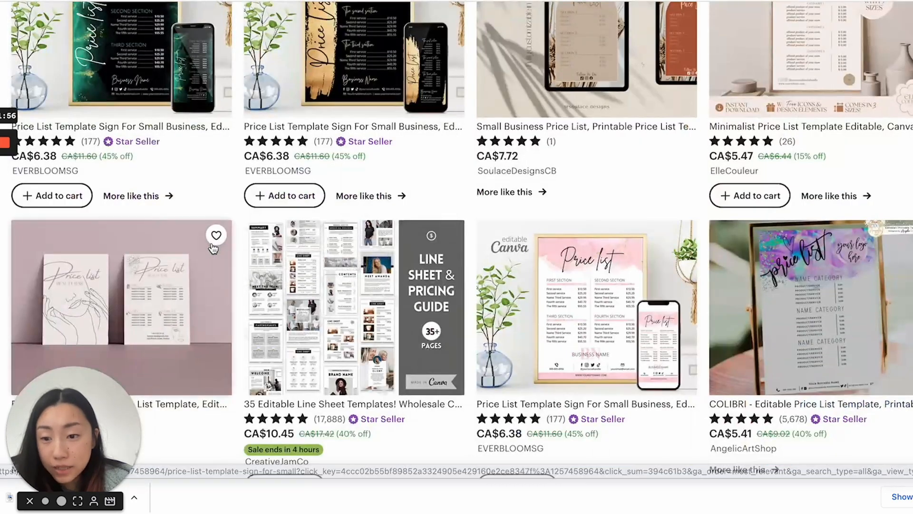
{"action": "scroll", "coordinate": [213, 248], "scroll_direction": "down", "scroll_amount": 10}
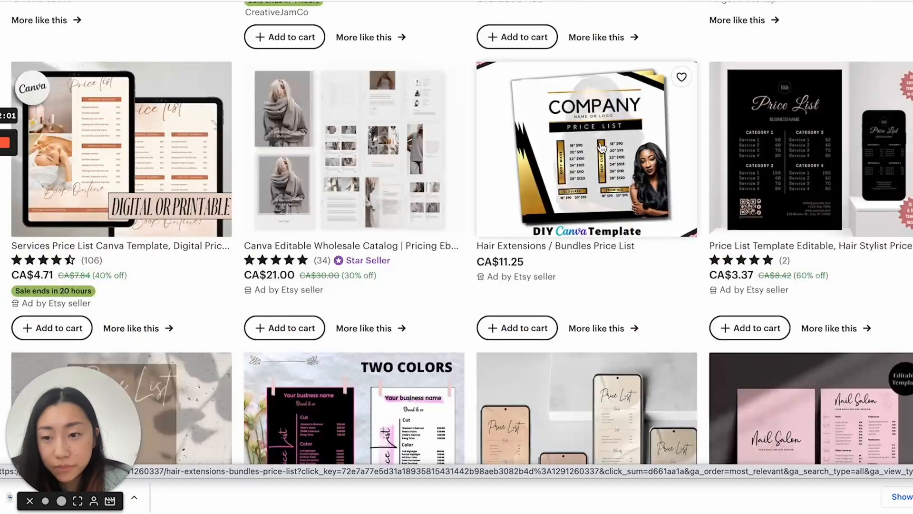
{"action": "scroll", "coordinate": [166, 182], "scroll_direction": "down", "scroll_amount": 2}
{"action": "scroll", "coordinate": [166, 182], "scroll_direction": "down", "scroll_amount": 5}
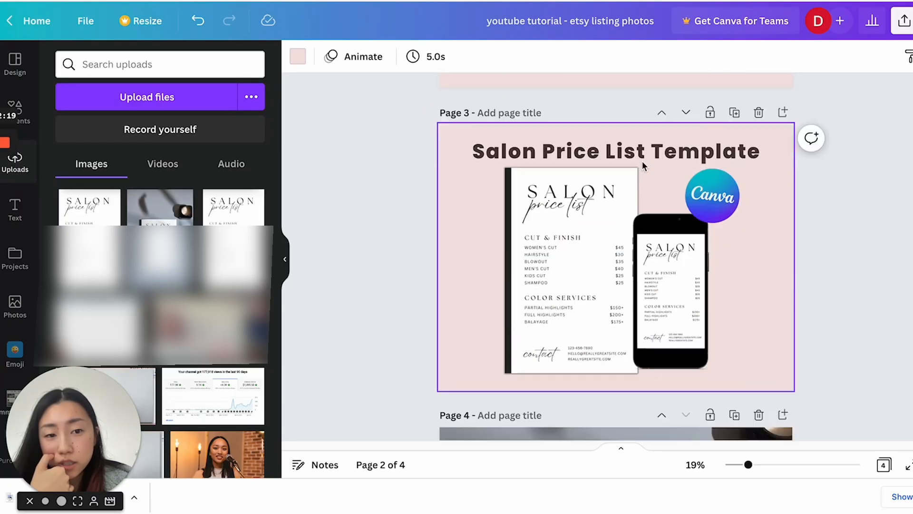
Shift page 3's price list image left and apply the Canvas 1 Smartmockup to it.
{"action": "scroll", "coordinate": [643, 166], "scroll_direction": "down", "scroll_amount": 1}
{"action": "left_click_drag", "start_coordinate": [523, 196], "coordinate": [497, 196]}
{"action": "left_click", "coordinate": [319, 56]}
{"action": "scroll", "coordinate": [157, 237], "scroll_direction": "down", "scroll_amount": 5}
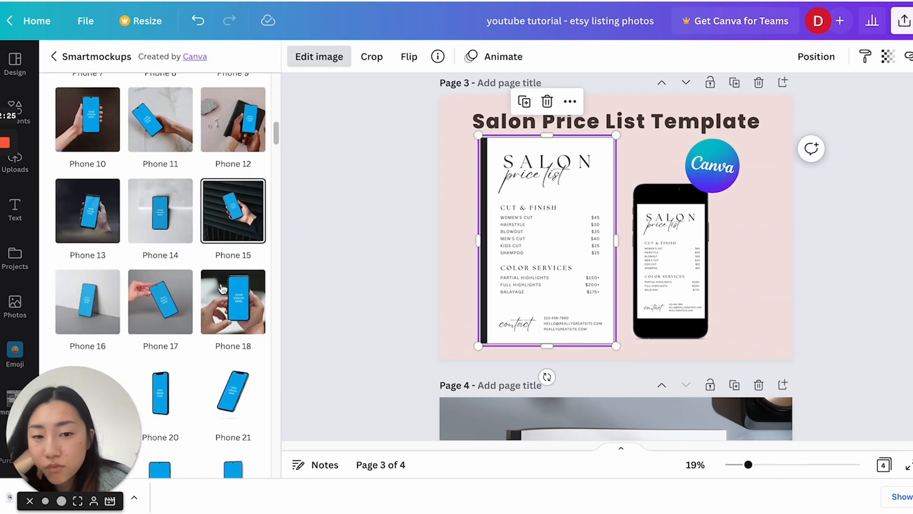
{"action": "scroll", "coordinate": [222, 288], "scroll_direction": "down", "scroll_amount": 4}
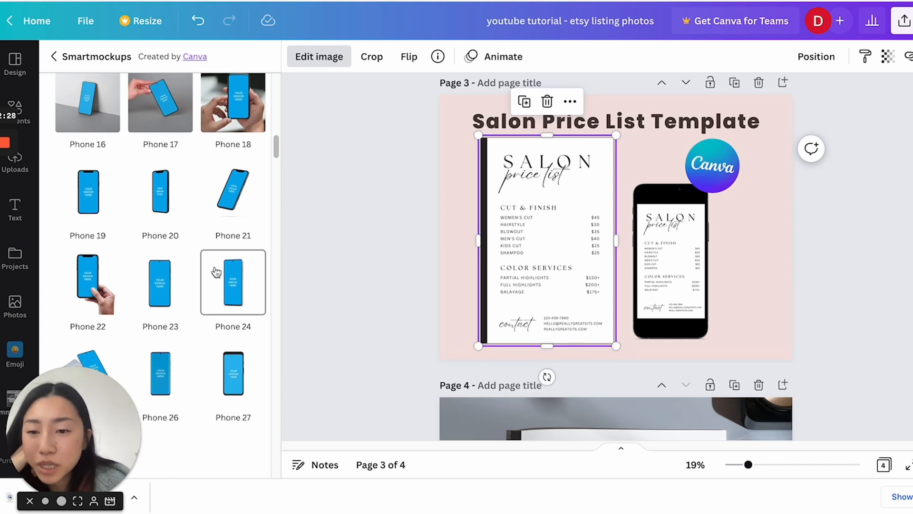
{"action": "scroll", "coordinate": [215, 269], "scroll_direction": "down", "scroll_amount": 20}
{"action": "scroll", "coordinate": [215, 268], "scroll_direction": "down", "scroll_amount": 7}
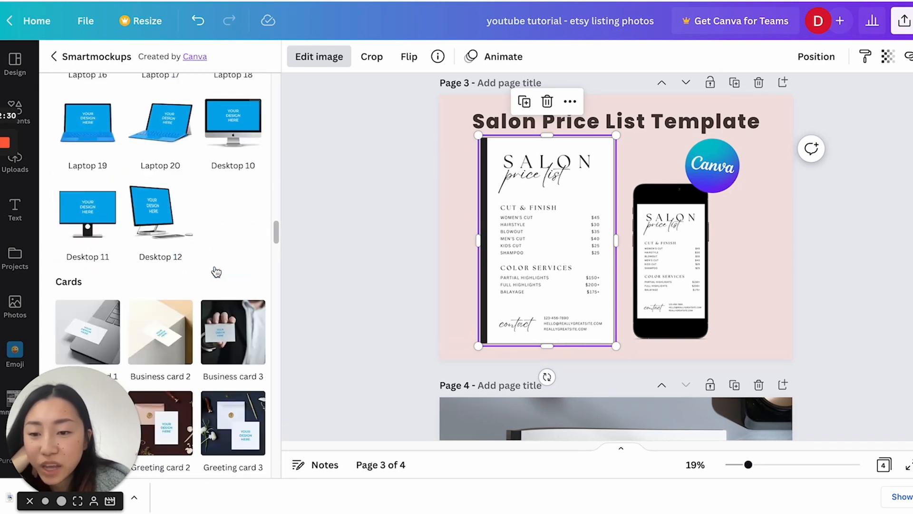
{"action": "scroll", "coordinate": [218, 271], "scroll_direction": "down", "scroll_amount": 10}
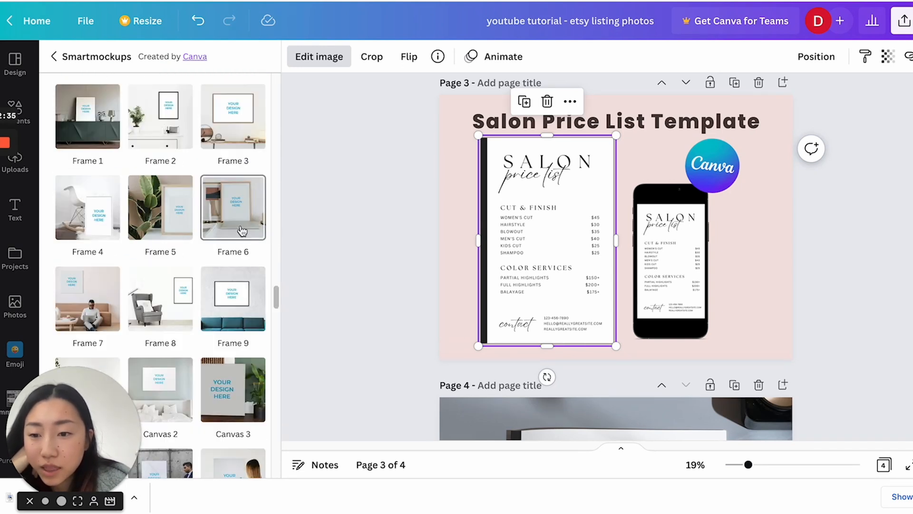
{"action": "left_click", "coordinate": [160, 209]}
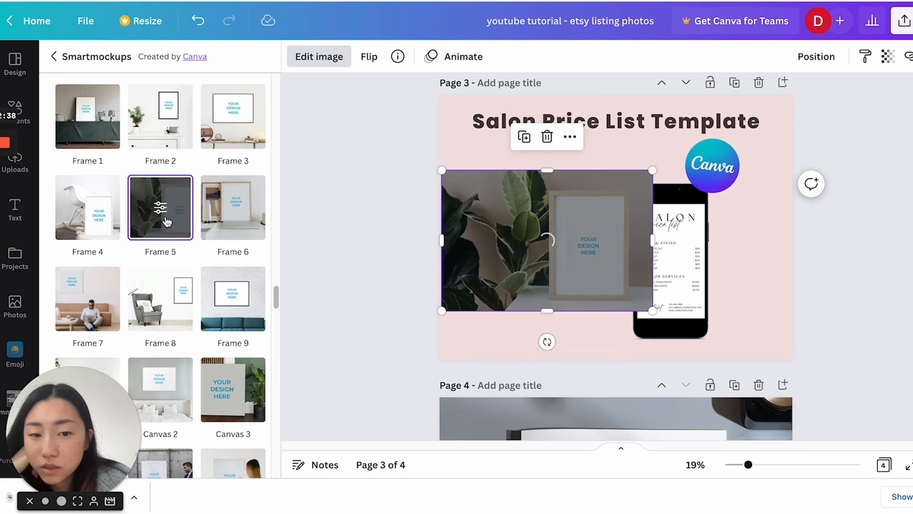
{"action": "left_click", "coordinate": [91, 61]}
{"action": "scroll", "coordinate": [88, 200], "scroll_direction": "down", "scroll_amount": 5}
{"action": "left_click", "coordinate": [87, 200]}
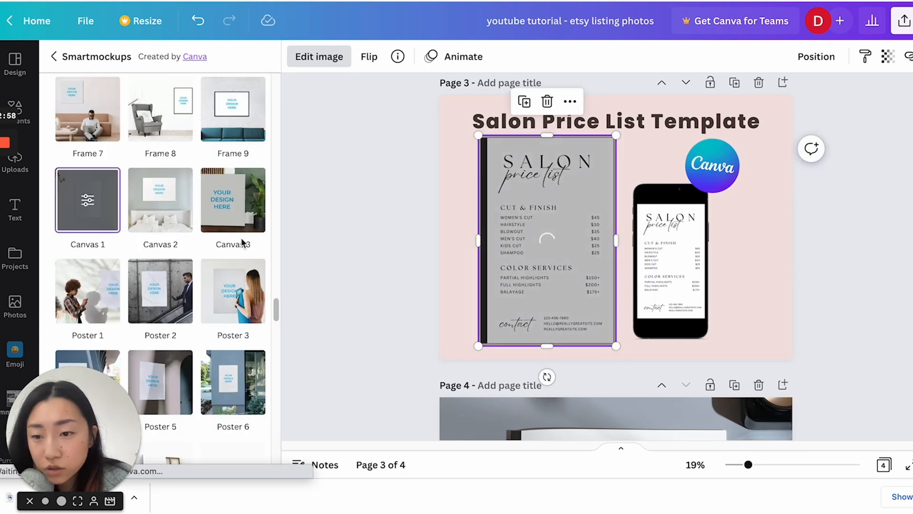
Align the wall mockup with page 3's upper-left corner, and enlarge it until it fills the page as the background.
{"action": "left_click_drag", "start_coordinate": [558, 220], "coordinate": [556, 148]}
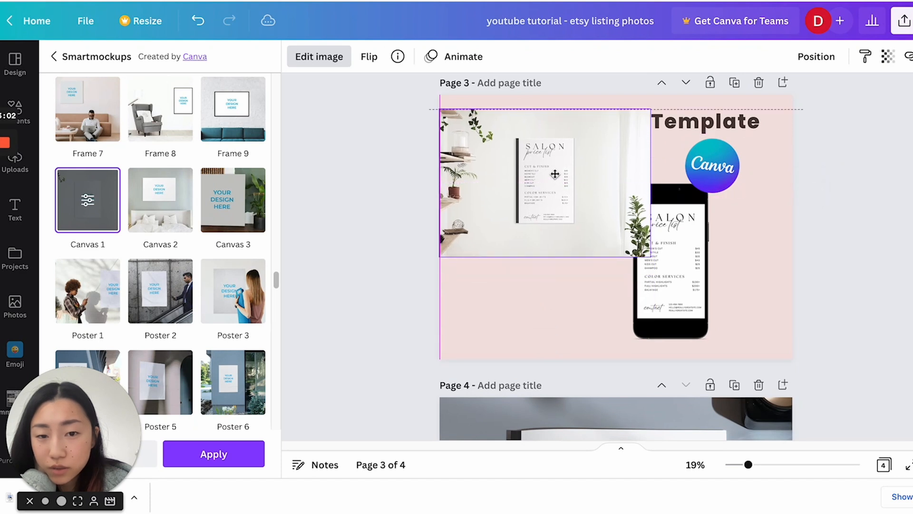
{"action": "left_click", "coordinate": [492, 310]}
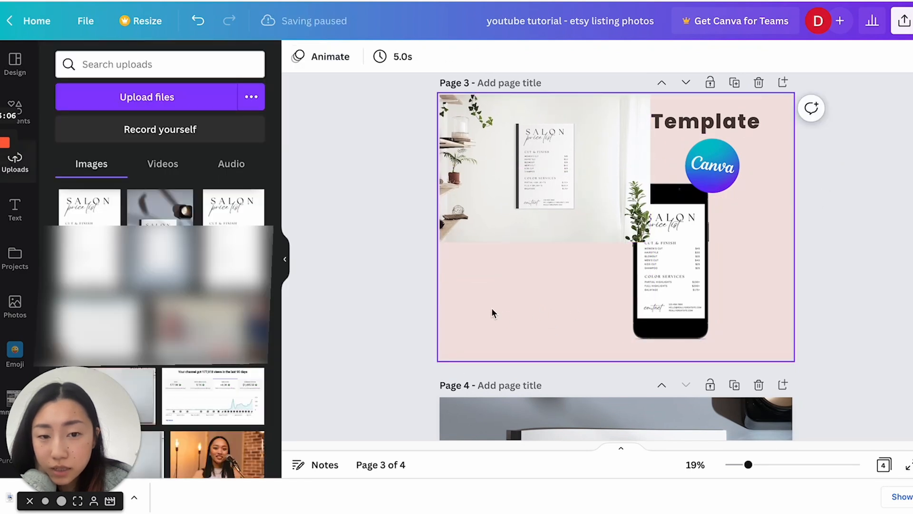
{"action": "left_click", "coordinate": [585, 211]}
{"action": "left_click_drag", "start_coordinate": [650, 242], "coordinate": [789, 372]}
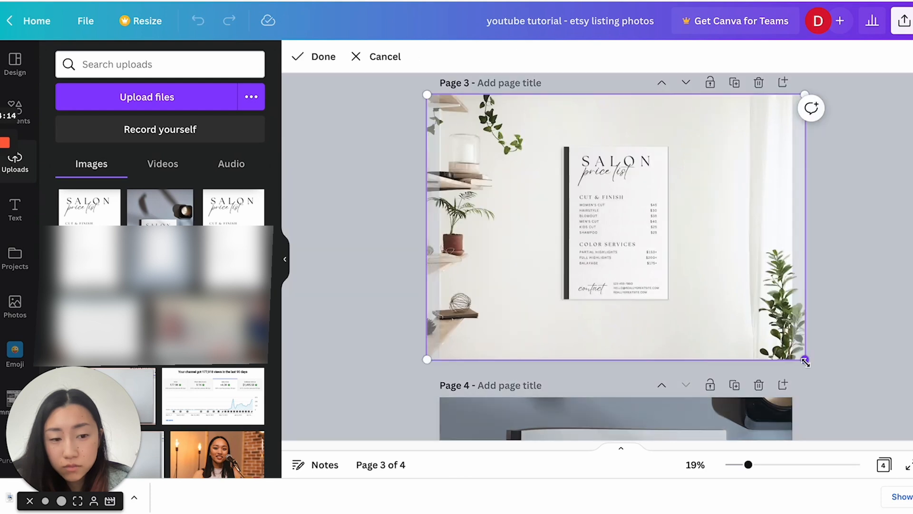
{"action": "left_click_drag", "start_coordinate": [806, 357], "coordinate": [885, 451]}
{"action": "left_click_drag", "start_coordinate": [429, 98], "coordinate": [363, 77]}
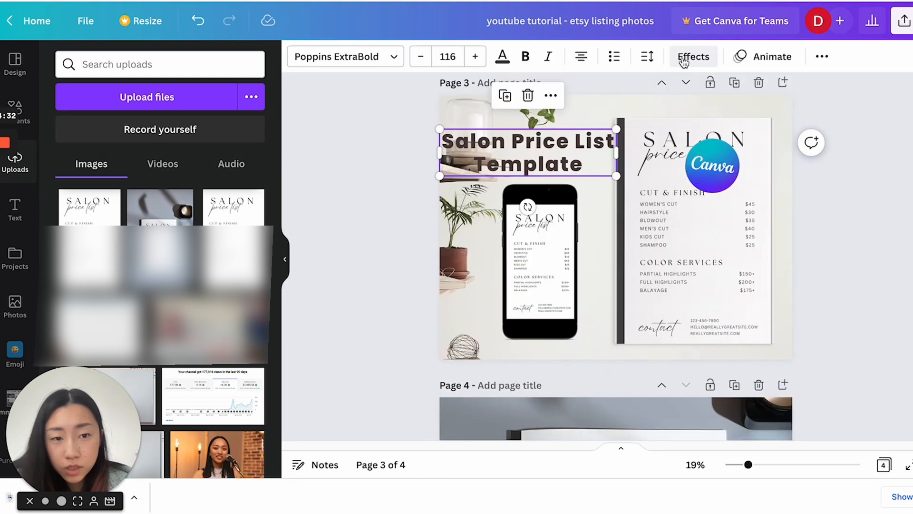
Give page 3's title a light pink Background effect, and rearrange the title, Canva logo and phone beside the wall price list.
{"action": "left_click", "coordinate": [693, 56]}
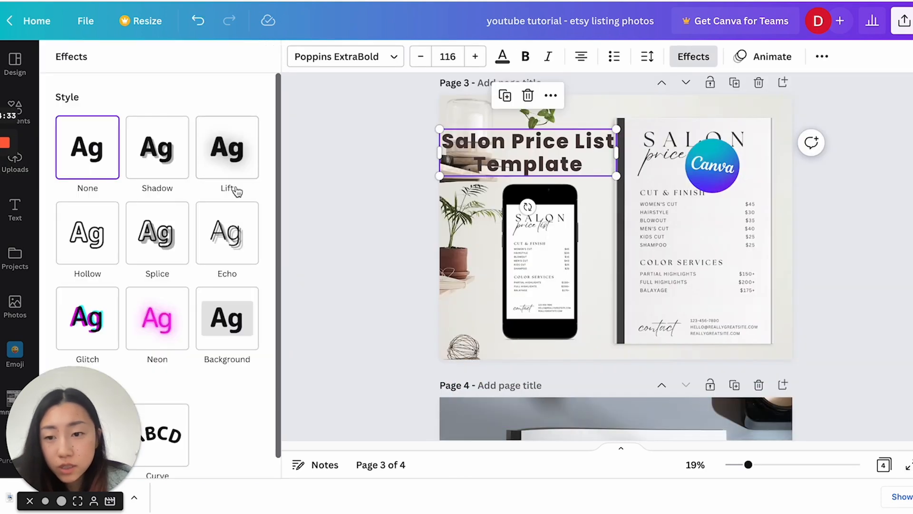
{"action": "left_click", "coordinate": [222, 310]}
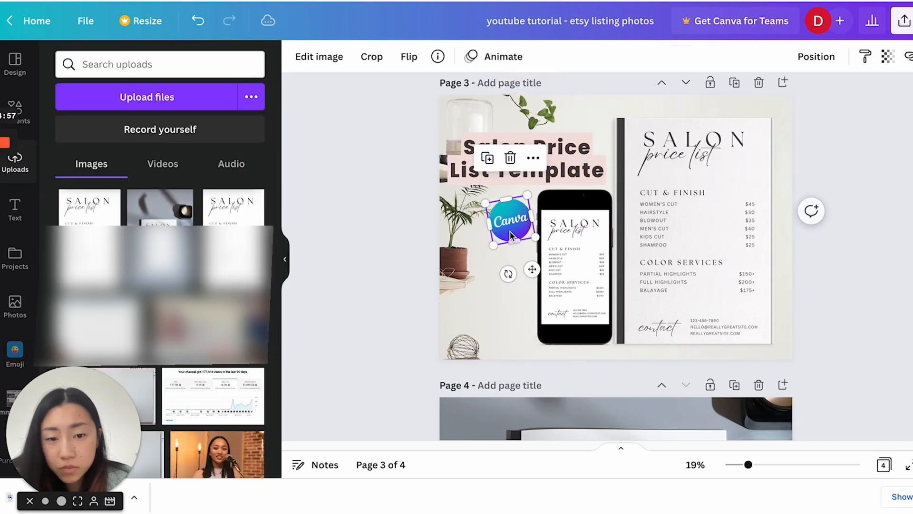
{"action": "left_click_drag", "start_coordinate": [510, 236], "coordinate": [489, 223]}
{"action": "left_click_drag", "start_coordinate": [559, 263], "coordinate": [538, 265]}
{"action": "left_click_drag", "start_coordinate": [516, 171], "coordinate": [518, 146]}
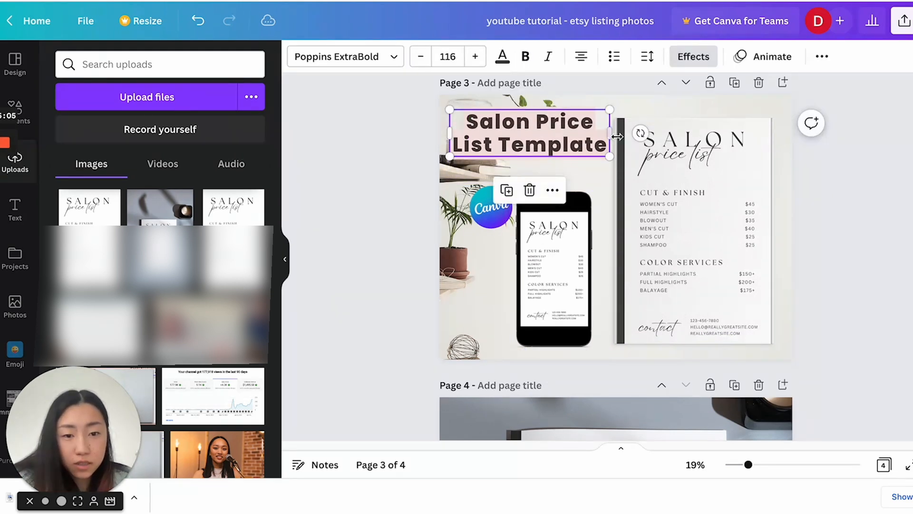
Put page 3's title on a single line at size 100 across the top, and fit the phone beneath it.
{"action": "left_click_drag", "start_coordinate": [619, 139], "coordinate": [780, 128]}
{"action": "double_click", "coordinate": [559, 290]}
{"action": "left_click_drag", "start_coordinate": [559, 289], "coordinate": [535, 298]}
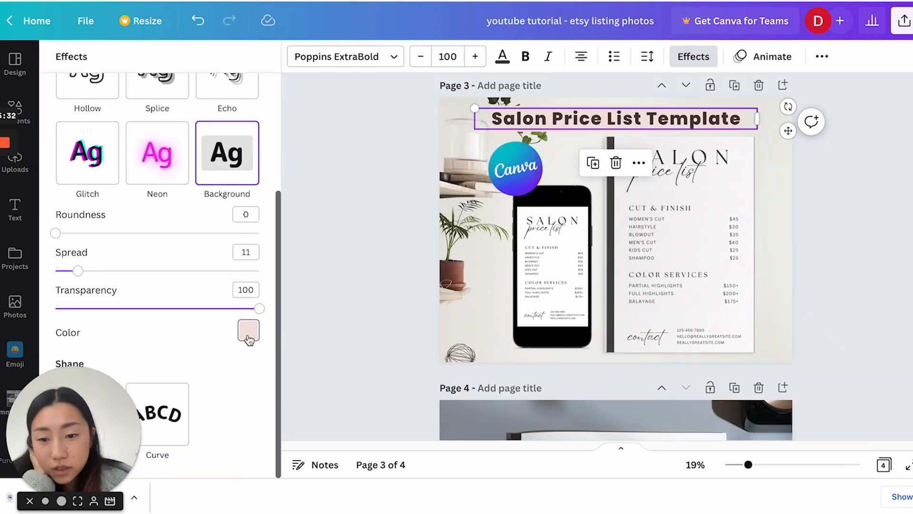
Change the title's background effect to white with black text, and widen its letter spacing.
{"action": "left_click", "coordinate": [248, 333]}
{"action": "left_click", "coordinate": [234, 130]}
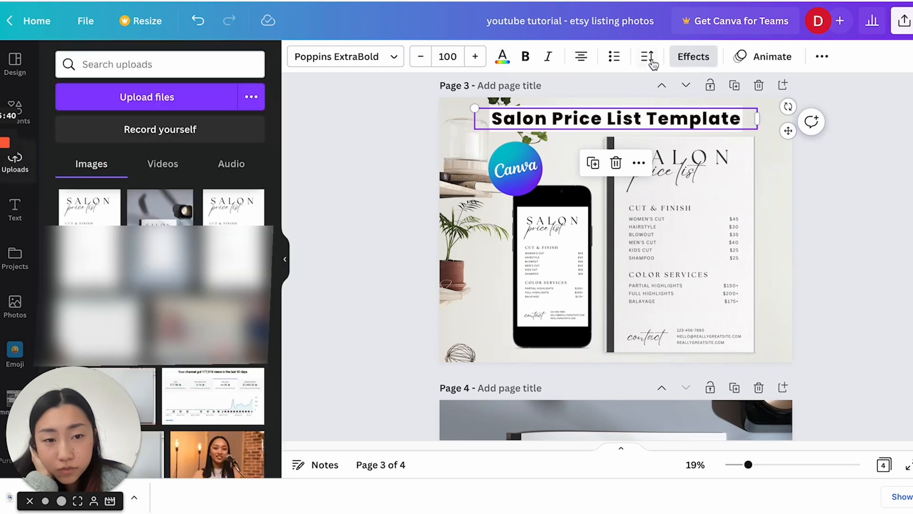
{"action": "left_click", "coordinate": [652, 62]}
{"action": "left_click_drag", "start_coordinate": [693, 116], "coordinate": [708, 116]}
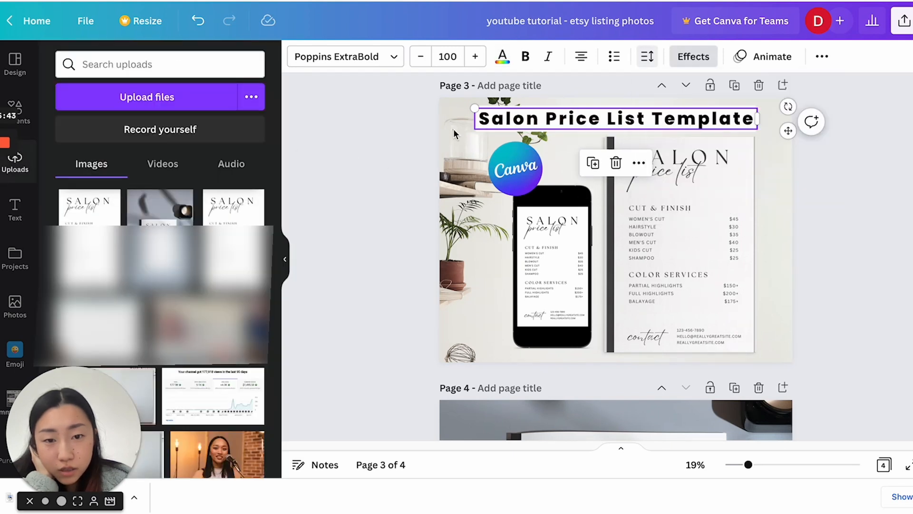
{"action": "left_click", "coordinate": [878, 243]}
{"action": "left_click_drag", "start_coordinate": [890, 291], "coordinate": [420, 109]}
{"action": "left_click", "coordinate": [397, 201]}
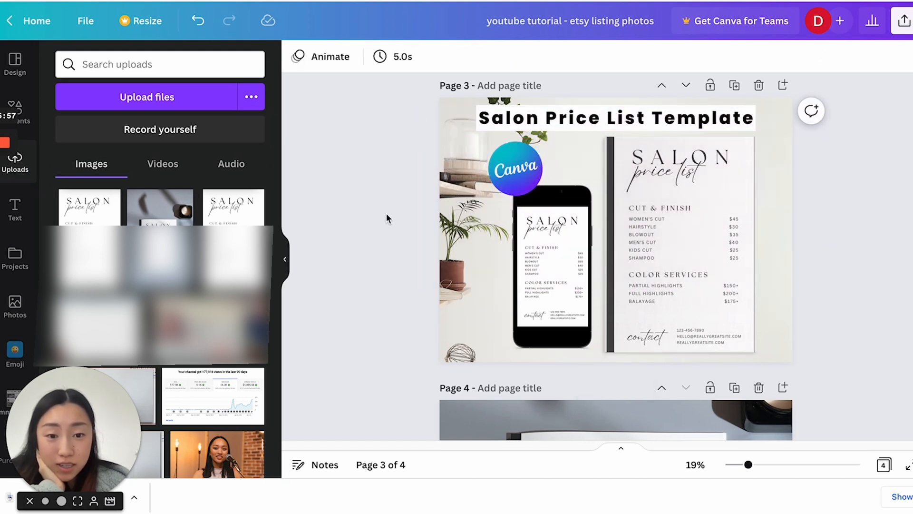
Change page 3's title to "1-Page Price List Template".
{"action": "left_click", "coordinate": [548, 219]}
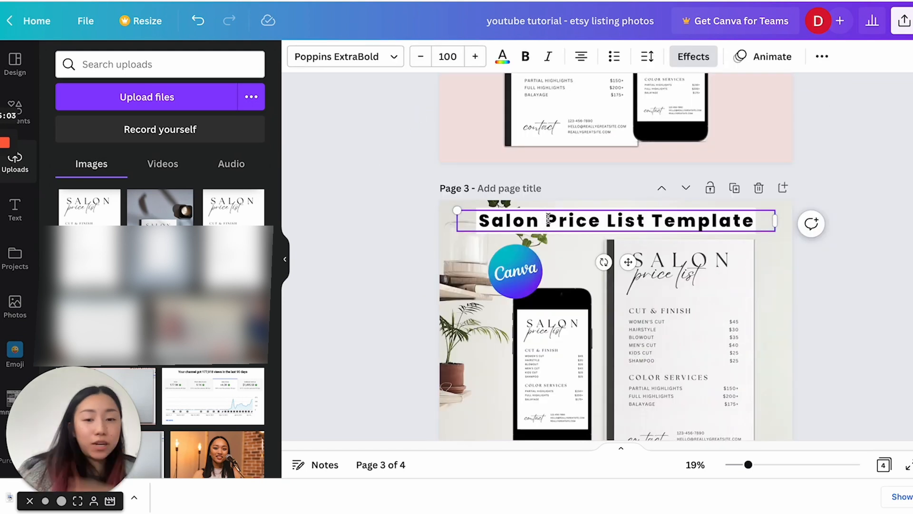
{"action": "left_click", "coordinate": [548, 219]}
{"action": "type", "text": "1-Page"}
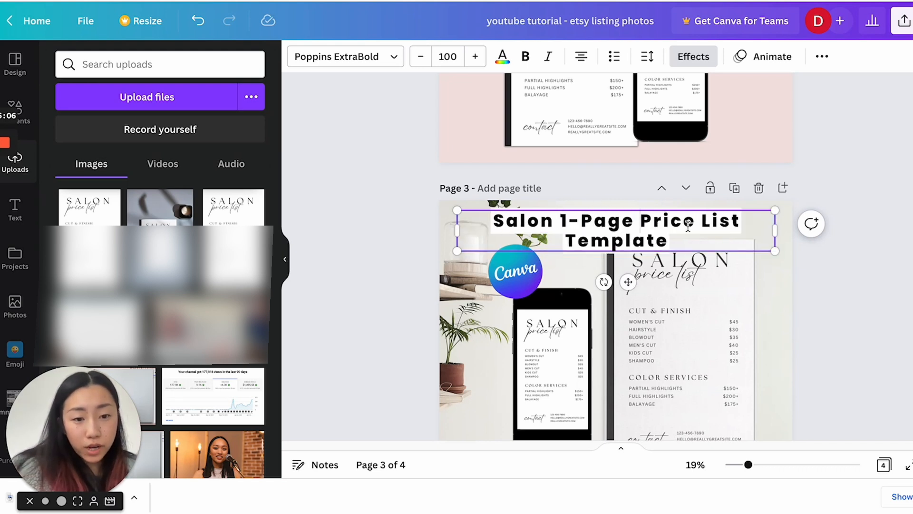
{"action": "left_click_drag", "start_coordinate": [561, 220], "coordinate": [491, 220]}
{"action": "key", "text": "BackSpace"}
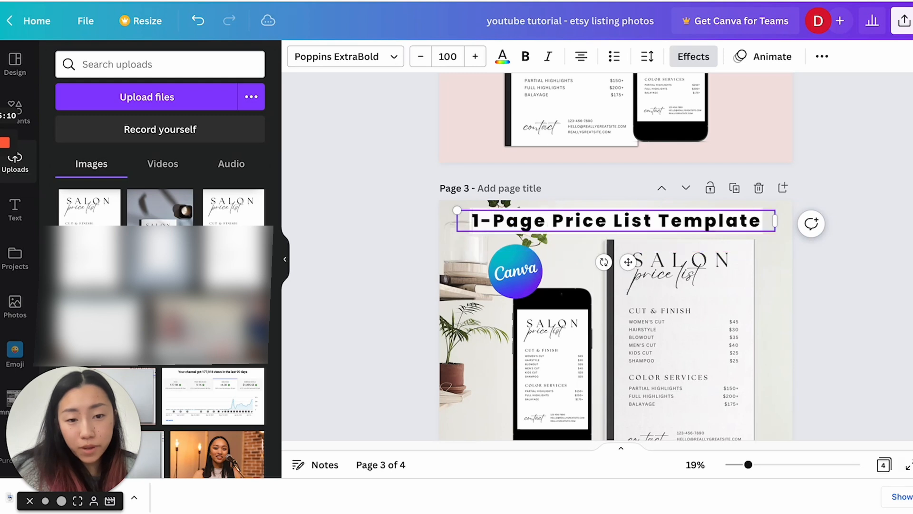
{"action": "left_click", "coordinate": [396, 226]}
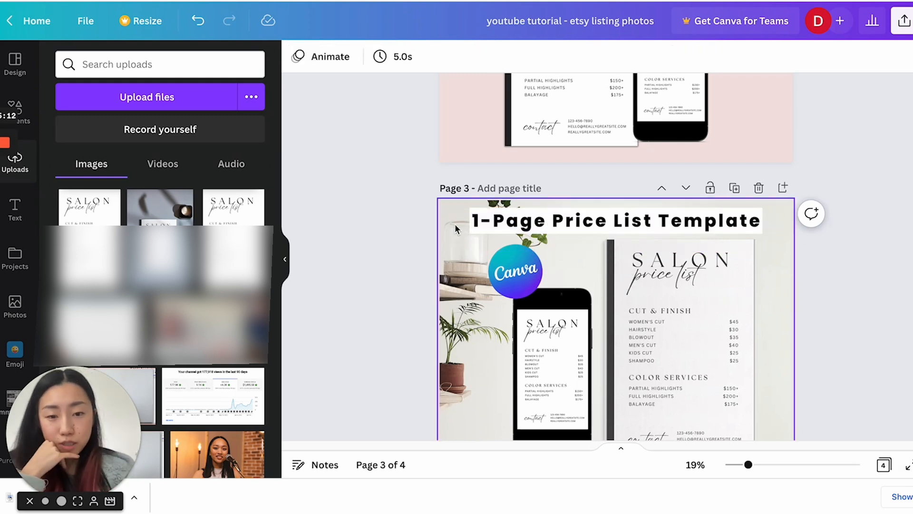
Search the elements for "stars" and place a small black sparkle graphic at each end of page 3's title.
{"action": "scroll", "coordinate": [454, 223], "scroll_direction": "down", "scroll_amount": 1}
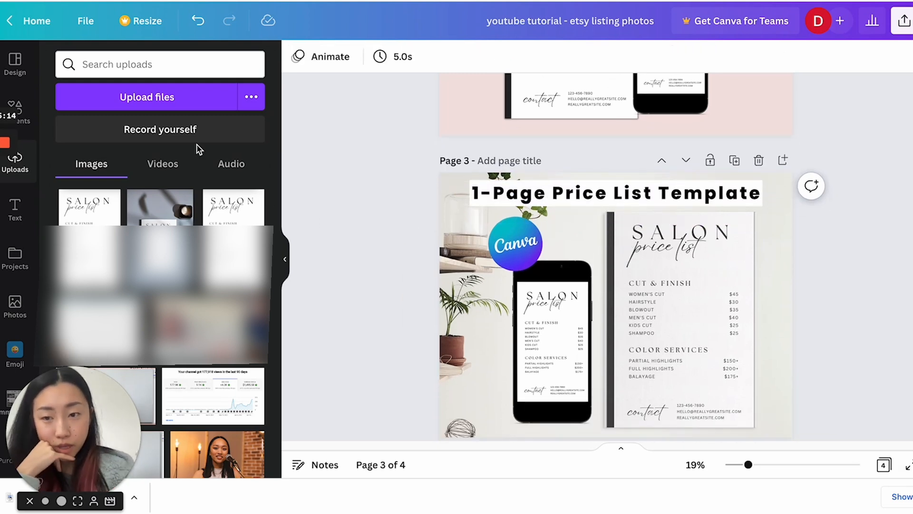
{"action": "left_click", "coordinate": [32, 116]}
{"action": "left_click", "coordinate": [143, 64]}
{"action": "key", "text": "BackSpace"}
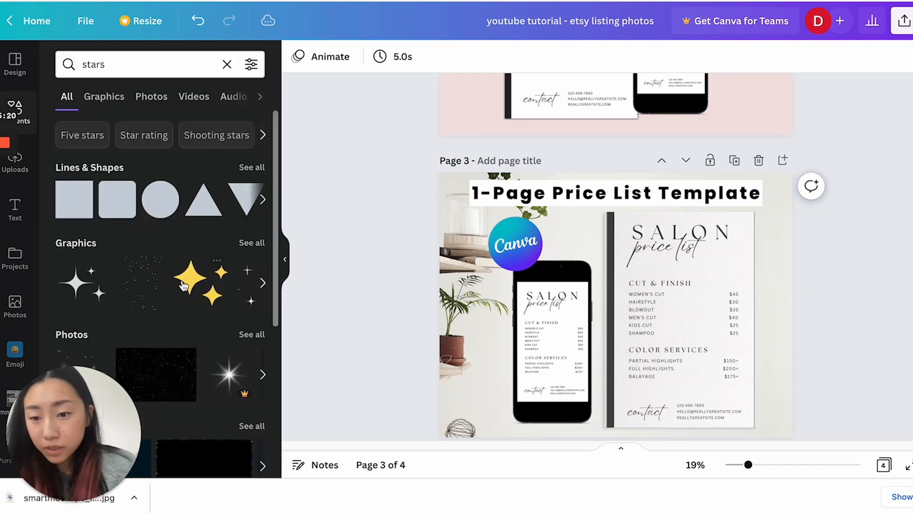
{"action": "left_click", "coordinate": [183, 285]}
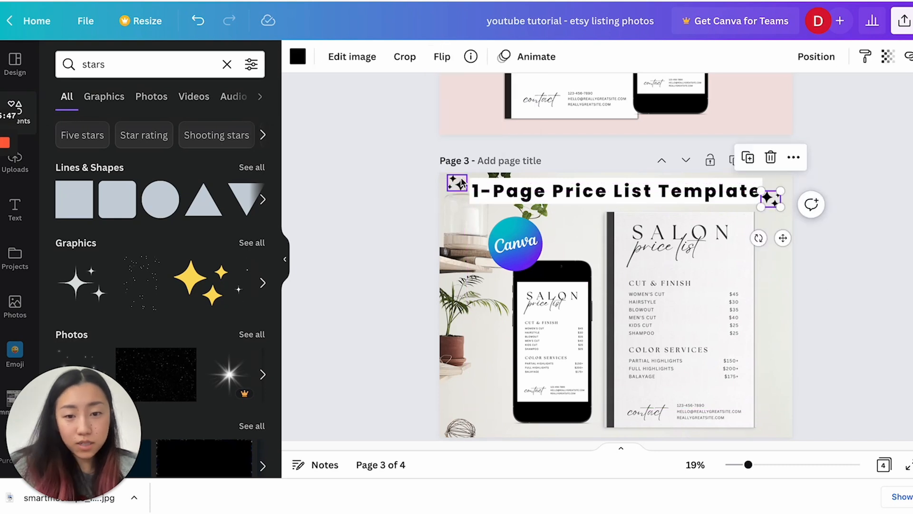
Fine-tune the positions of the two sparkle graphics so they sit diagonally opposite each other around the title.
{"action": "left_click", "coordinate": [452, 179], "text": "shift"}
{"action": "left_click_drag", "start_coordinate": [450, 175], "coordinate": [459, 178]}
{"action": "left_click_drag", "start_coordinate": [463, 186], "coordinate": [461, 186]}
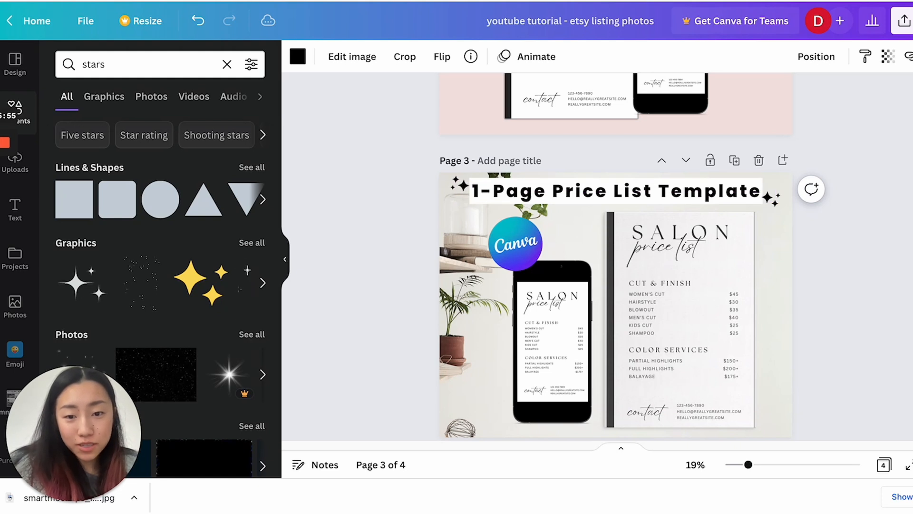
{"action": "left_click", "coordinate": [775, 203]}
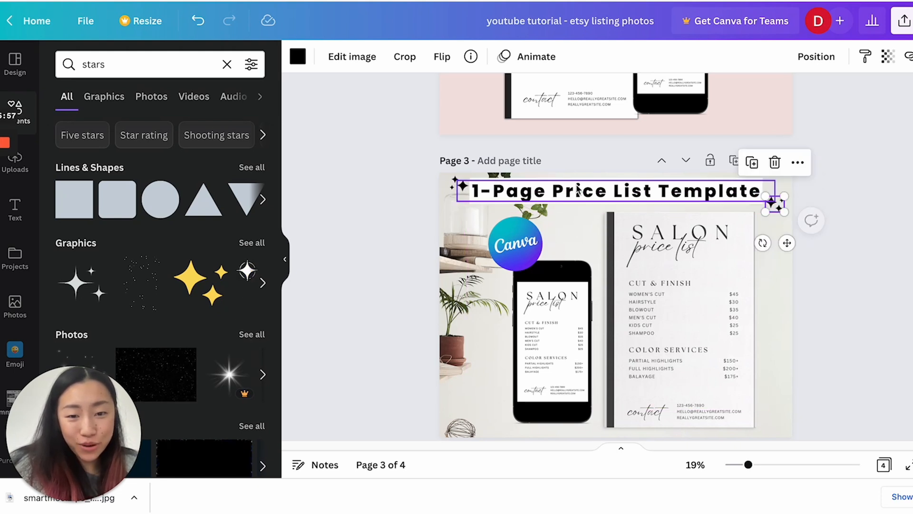
{"action": "left_click_drag", "start_coordinate": [463, 190], "coordinate": [465, 187]}
{"action": "left_click", "coordinate": [565, 226]}
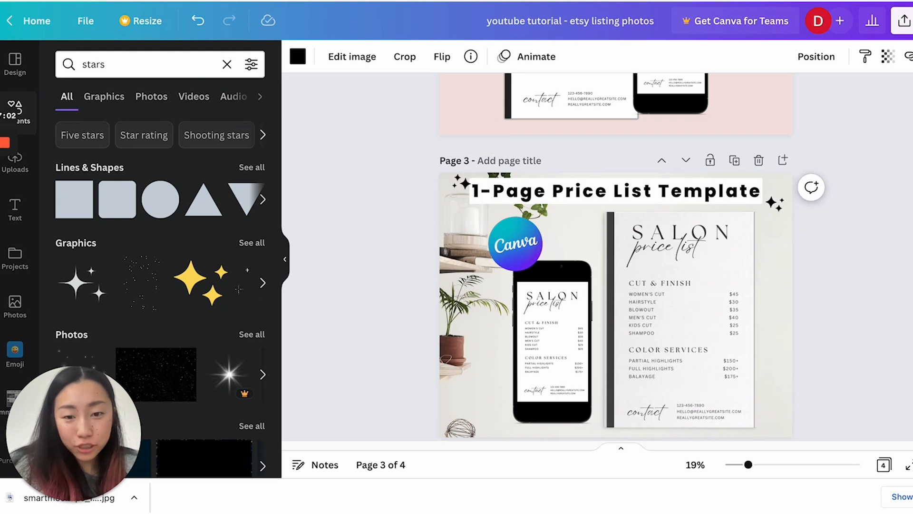
{"action": "left_click", "coordinate": [833, 282]}
Add a new blank page after the finished title page and select it.
{"action": "scroll", "coordinate": [843, 281], "scroll_direction": "down", "scroll_amount": 1}
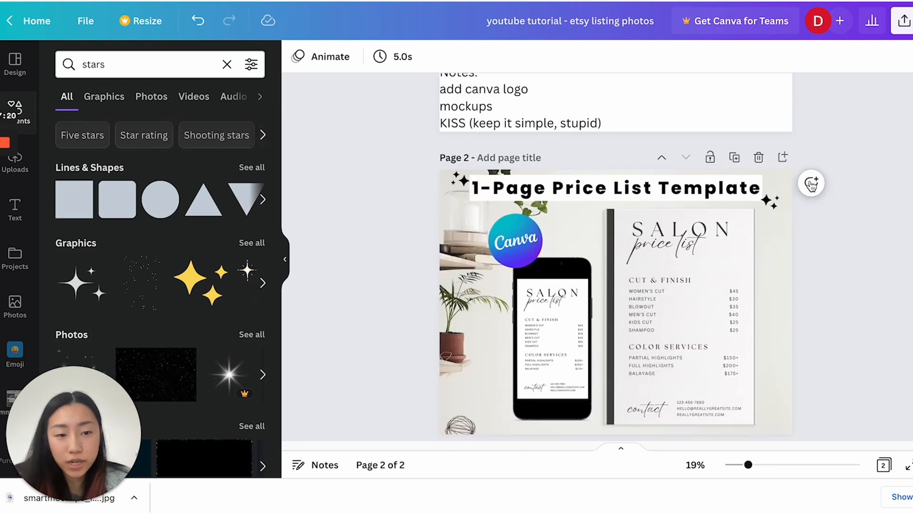
{"action": "left_click", "coordinate": [783, 157]}
{"action": "scroll", "coordinate": [743, 230], "scroll_direction": "up", "scroll_amount": 5}
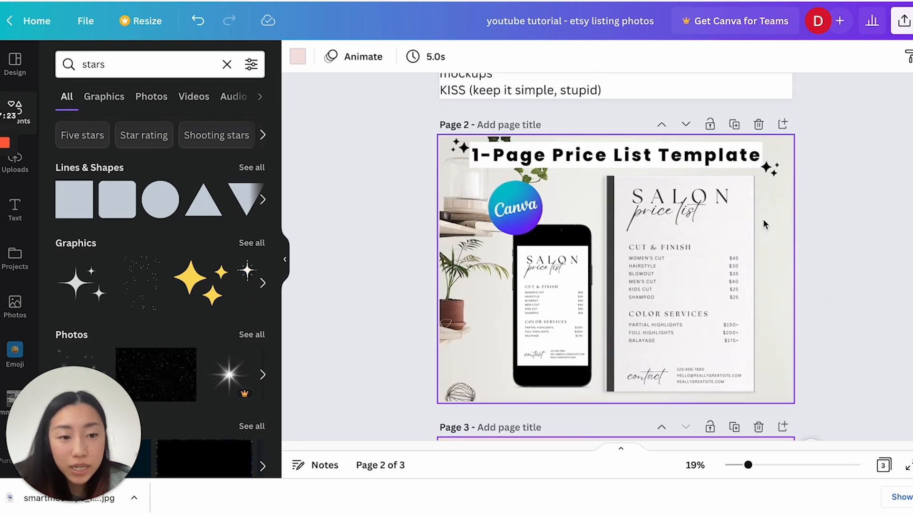
{"action": "left_click", "coordinate": [769, 224]}
{"action": "scroll", "coordinate": [769, 224], "scroll_direction": "down", "scroll_amount": 2}
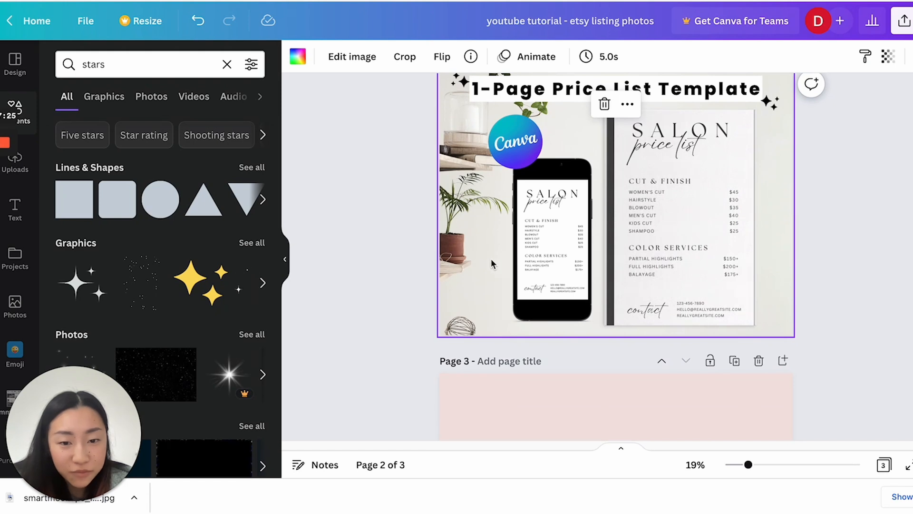
{"action": "scroll", "coordinate": [483, 250], "scroll_direction": "down", "scroll_amount": 1}
{"action": "left_click", "coordinate": [524, 312]}
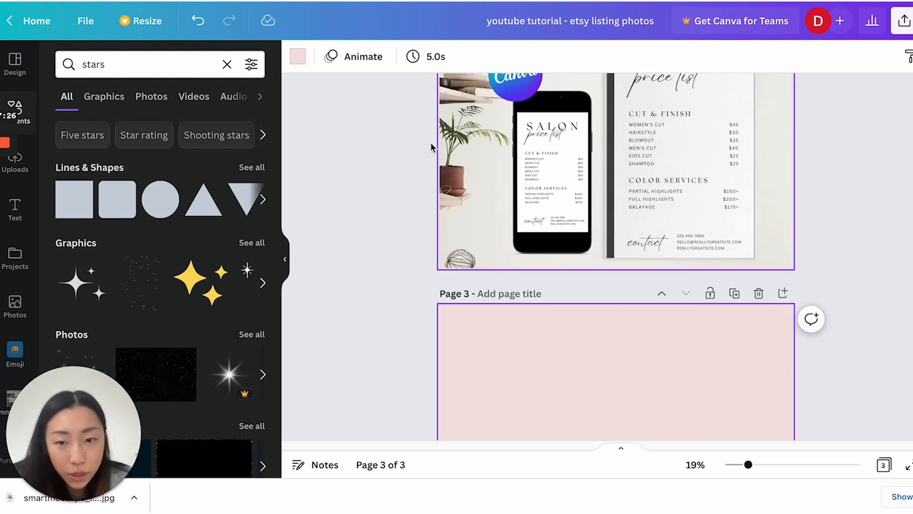
Set the blank page 3's background to the off-white wall colour sampled from page 2's mockup photo.
{"action": "left_click", "coordinate": [298, 56]}
{"action": "left_click", "coordinate": [79, 128]}
{"action": "left_click", "coordinate": [233, 265]}
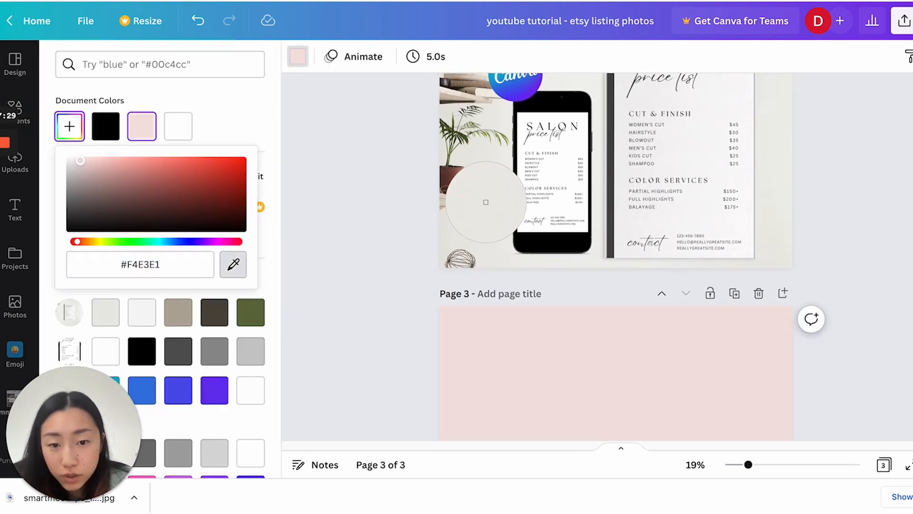
{"action": "left_click", "coordinate": [479, 232]}
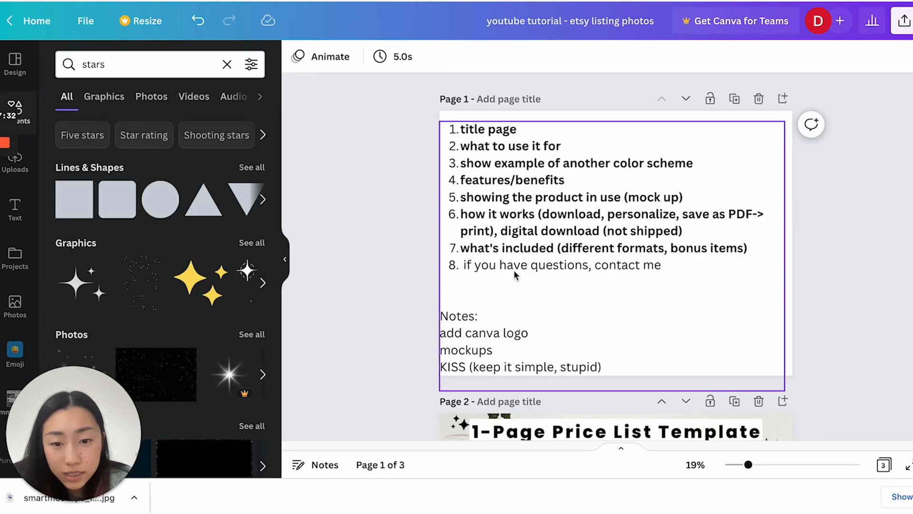
Shift page 1's outline text box slightly sideways, and enlarge the view of the salon price list flyer design to 114%.
{"action": "left_click_drag", "start_coordinate": [517, 277], "coordinate": [543, 273]}
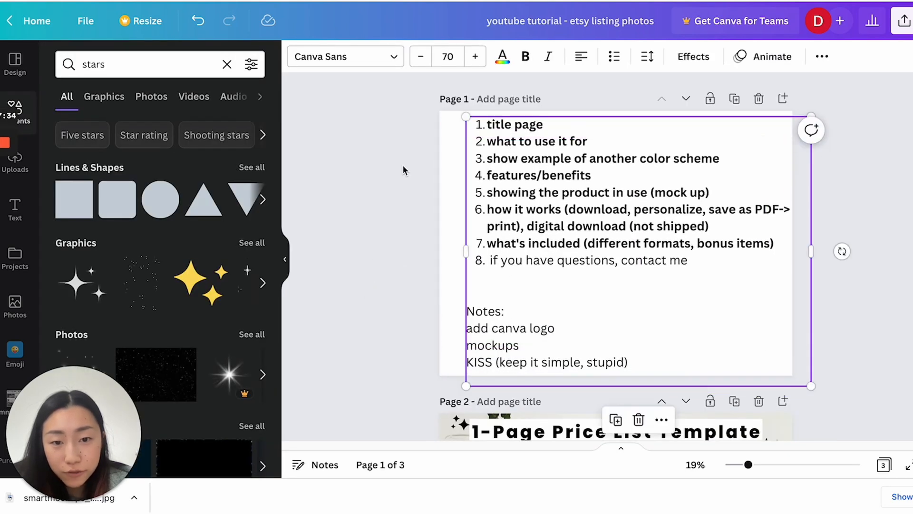
{"action": "left_click", "coordinate": [387, 201]}
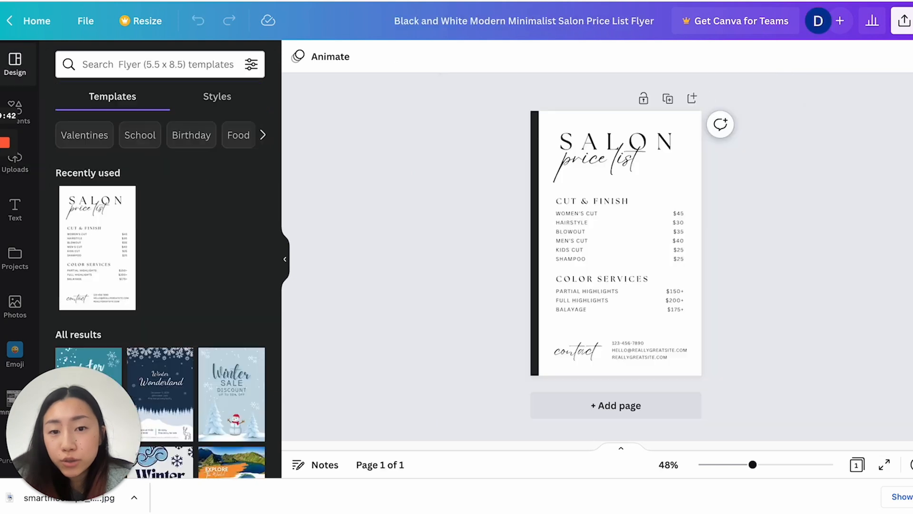
{"action": "left_click_drag", "start_coordinate": [753, 465], "coordinate": [761, 465]}
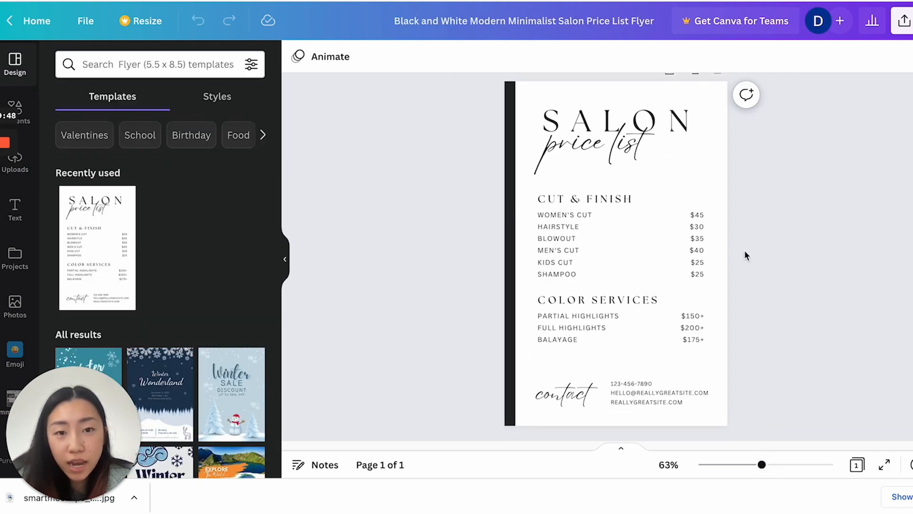
{"action": "left_click_drag", "start_coordinate": [765, 467], "coordinate": [785, 457]}
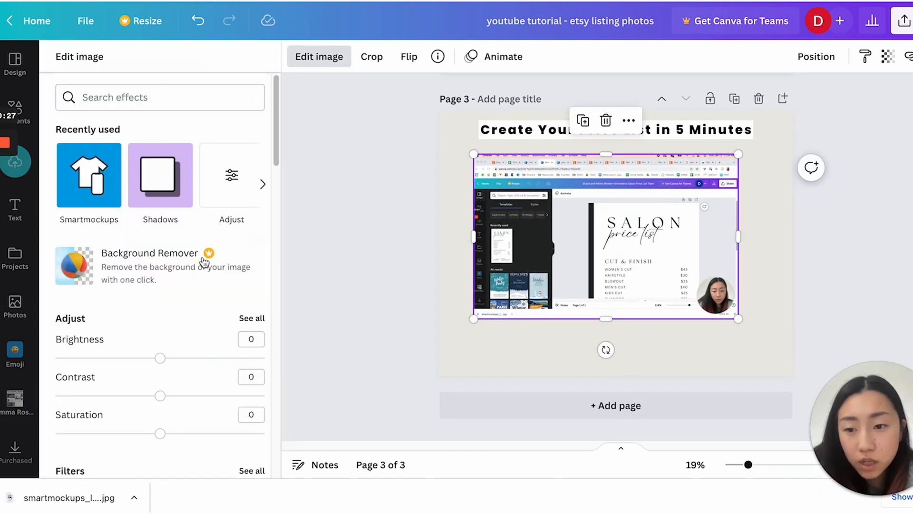
Put page 3's editor screenshot in the Desktop 10 mockup with a custom crop of size 109, horizontal position 38 and an adjusted vertical position.
{"action": "scroll", "coordinate": [182, 316], "scroll_direction": "down", "scroll_amount": 12}
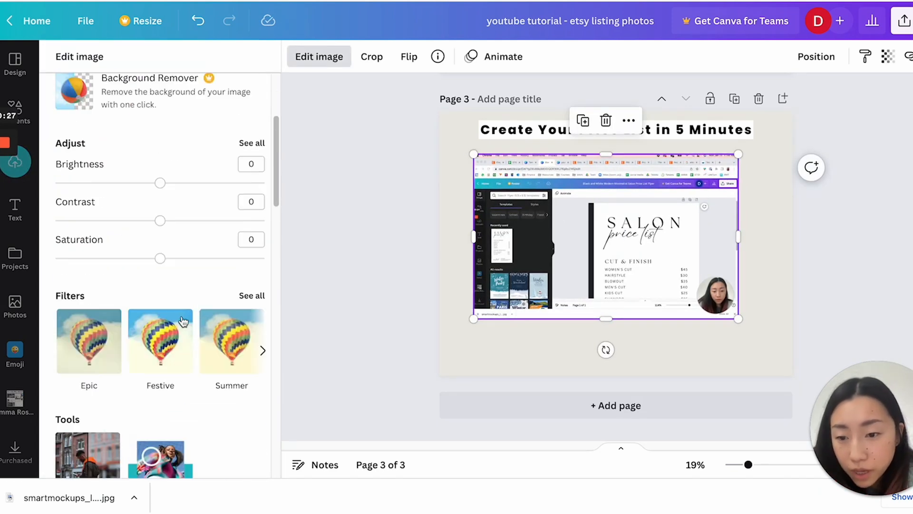
{"action": "left_click", "coordinate": [251, 121]}
{"action": "scroll", "coordinate": [209, 305], "scroll_direction": "down", "scroll_amount": 12}
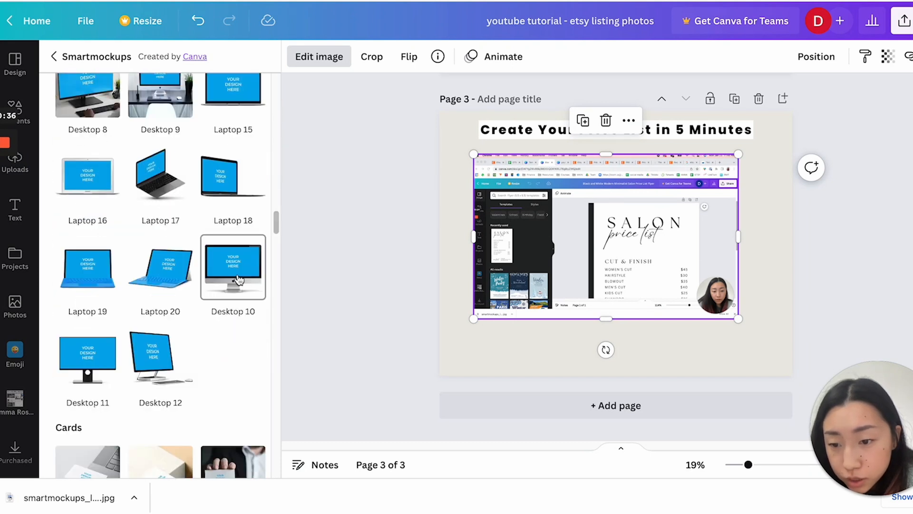
{"action": "left_click", "coordinate": [234, 274]}
{"action": "left_click", "coordinate": [236, 272]}
{"action": "left_click", "coordinate": [147, 129]}
{"action": "left_click", "coordinate": [107, 223]}
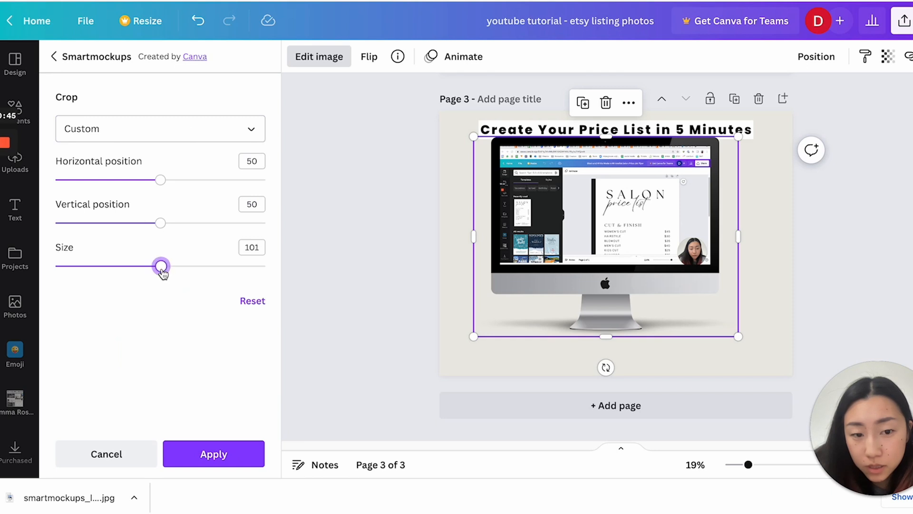
{"action": "left_click_drag", "start_coordinate": [178, 270], "coordinate": [177, 268]}
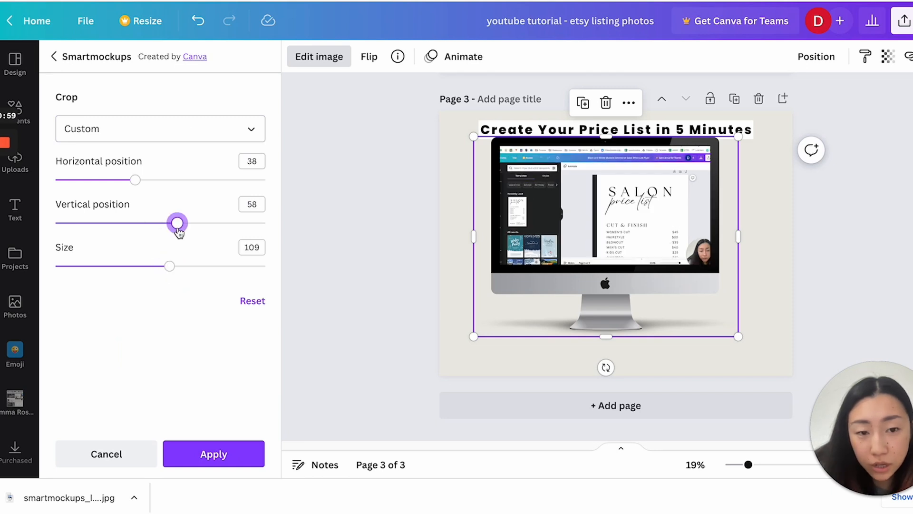
{"action": "left_click_drag", "start_coordinate": [179, 222], "coordinate": [185, 224]}
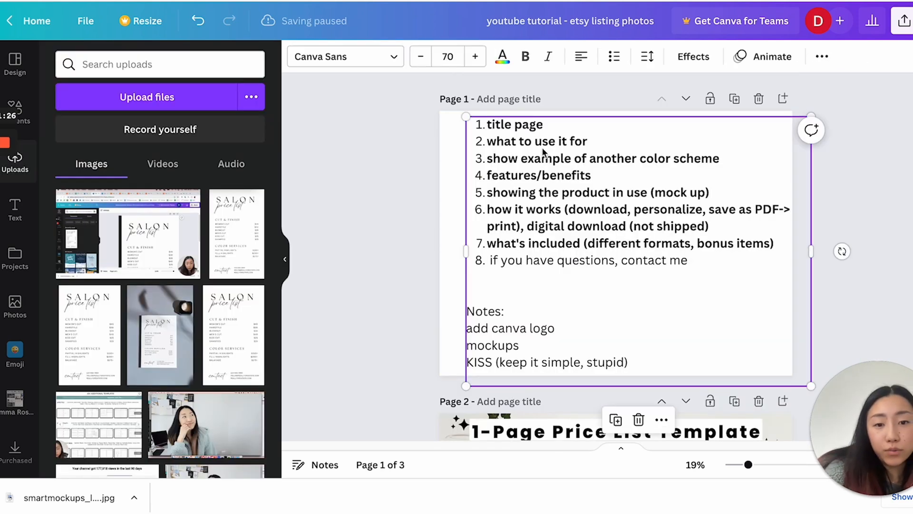
List Hair Salons, Nail Salons, Spas, Beauty Centres and Wellness Centres in a text box beside the monitor on page 3.
{"action": "left_click_drag", "start_coordinate": [606, 142], "coordinate": [505, 144]}
{"action": "left_click", "coordinate": [543, 203]}
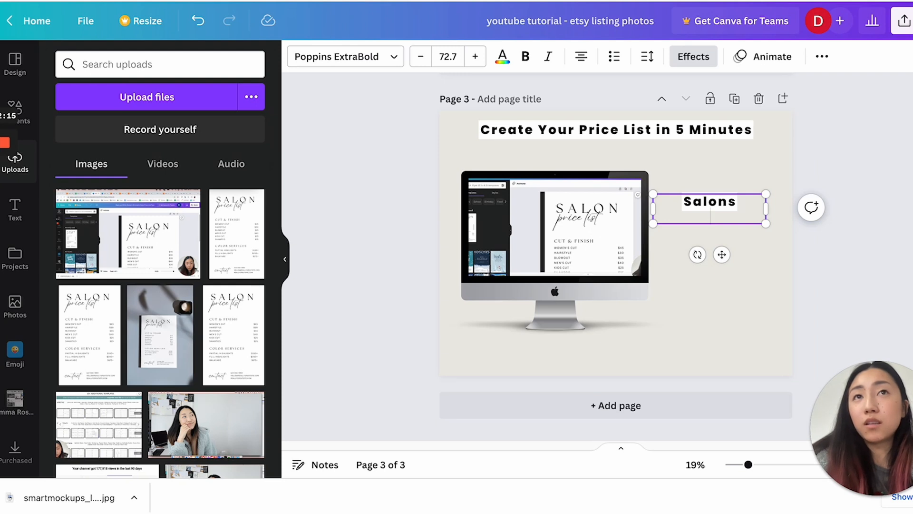
{"action": "type", "text": "pas"}
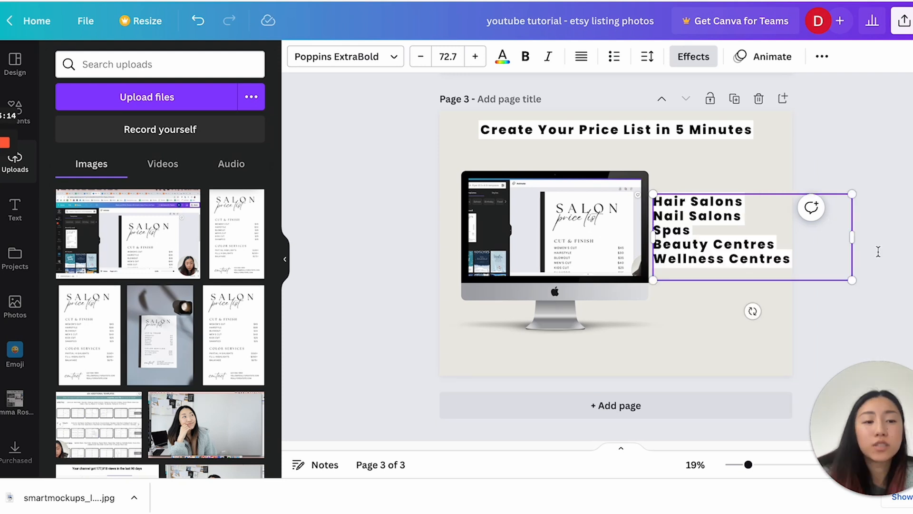
{"action": "left_click", "coordinate": [900, 267]}
Move the business list away from the monitor and remove its background text effect.
{"action": "left_click", "coordinate": [732, 232]}
{"action": "left_click_drag", "start_coordinate": [722, 241], "coordinate": [736, 247]}
{"action": "left_click", "coordinate": [682, 61]}
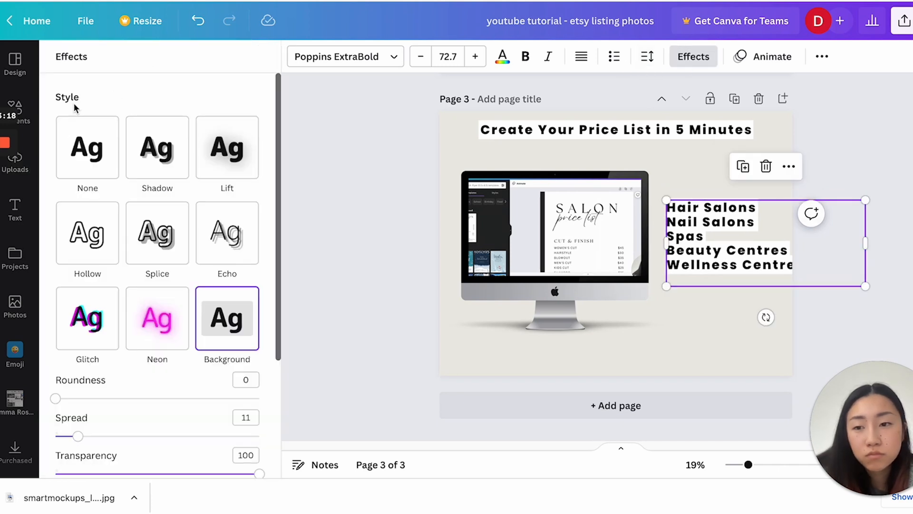
{"action": "left_click", "coordinate": [90, 145]}
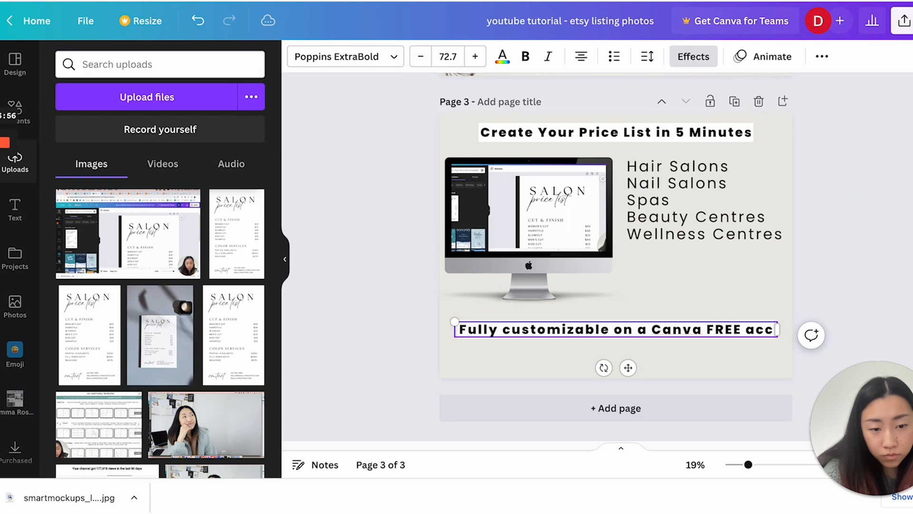
Complete the line "Fully customizable on a Canva FREE account!" on page 3 and stretch the grey square to the page's full width.
{"action": "type", "text": "ount!"}
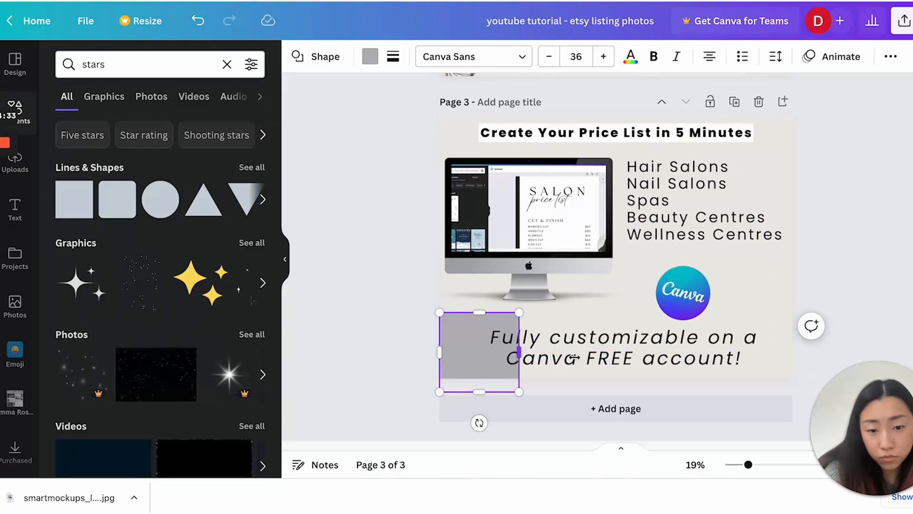
{"action": "left_click_drag", "start_coordinate": [518, 350], "coordinate": [794, 340]}
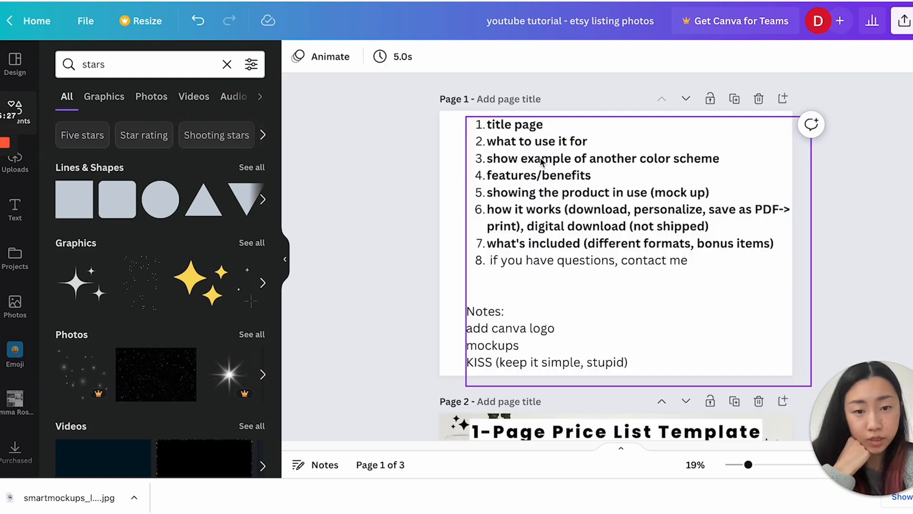
Check the outline's color scheme point and duplicate the price list page in the salon flyer design.
{"action": "left_click", "coordinate": [542, 151]}
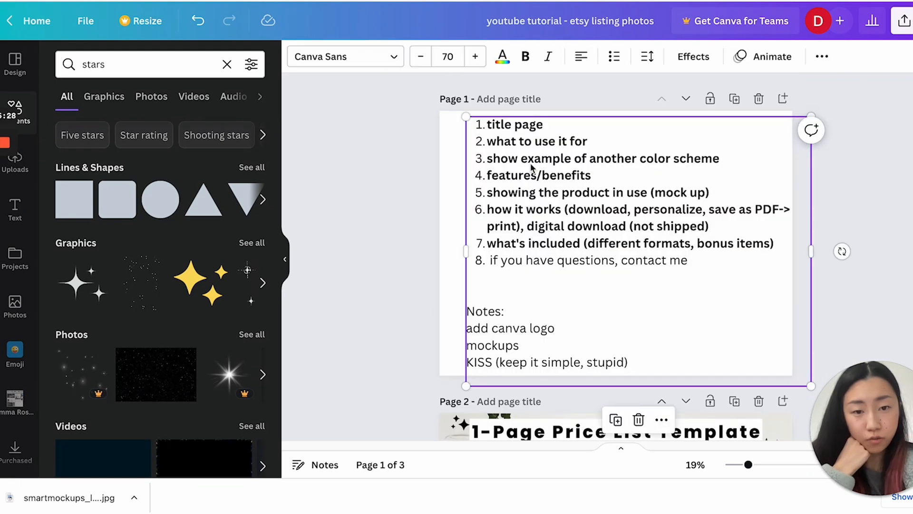
{"action": "scroll", "coordinate": [535, 164], "scroll_direction": "down", "scroll_amount": 10}
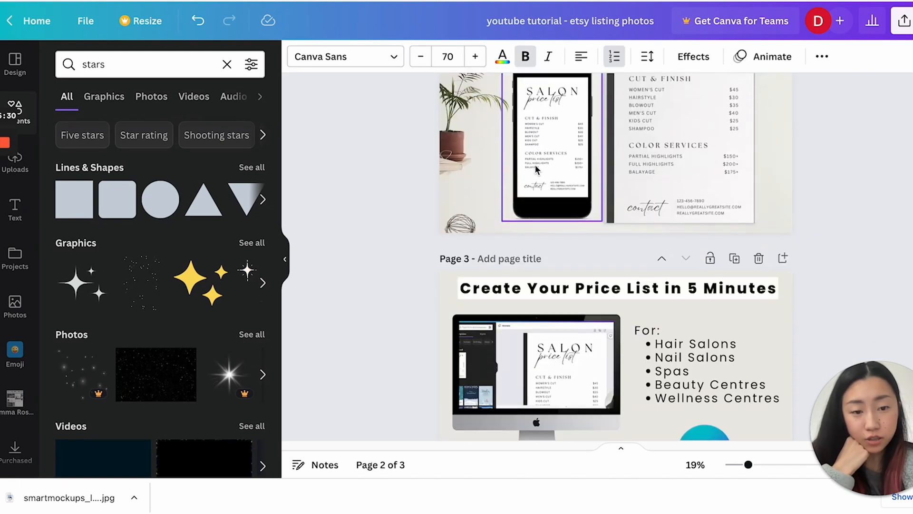
{"action": "left_click", "coordinate": [740, 233]}
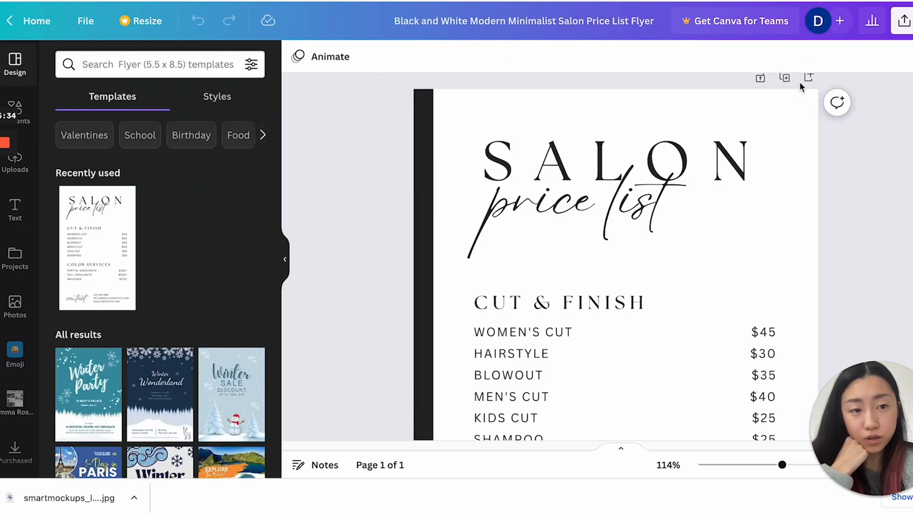
{"action": "left_click", "coordinate": [786, 80]}
Set the duplicated flyer page's background to the peach website colour and open the font choices for its title text.
{"action": "left_click", "coordinate": [784, 204]}
{"action": "left_click", "coordinate": [797, 167]}
{"action": "left_click", "coordinate": [298, 56]}
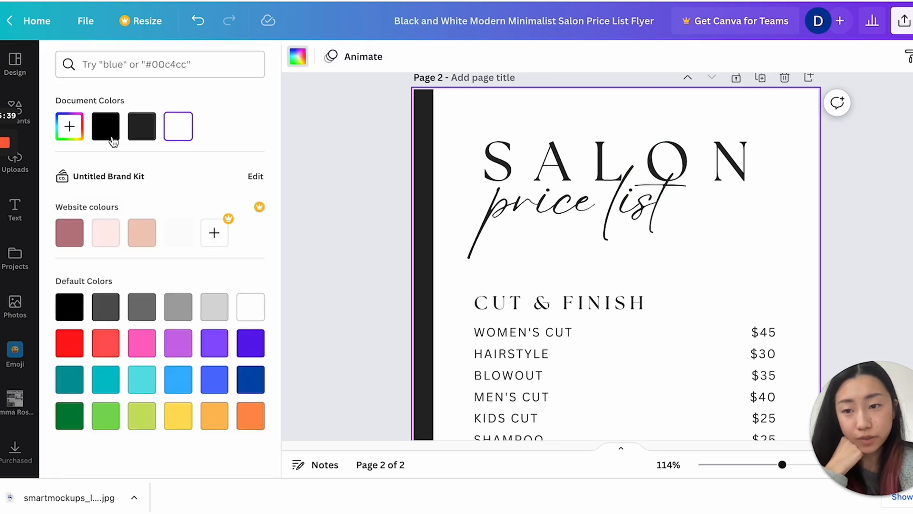
{"action": "left_click", "coordinate": [106, 233]}
{"action": "left_click", "coordinate": [141, 236]}
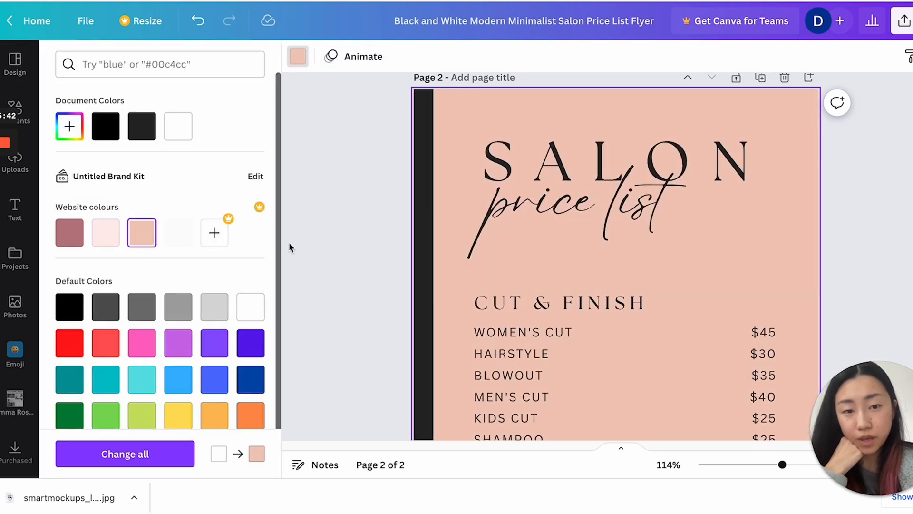
{"action": "left_click", "coordinate": [614, 167]}
{"action": "left_click", "coordinate": [352, 56]}
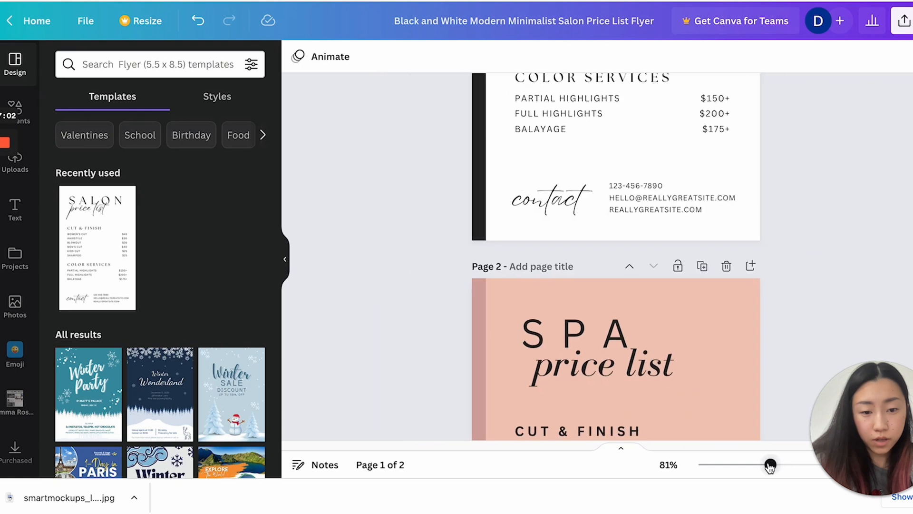
Download the peach spa price list page as a PNG file.
{"action": "scroll", "coordinate": [703, 344], "scroll_direction": "down", "scroll_amount": 5}
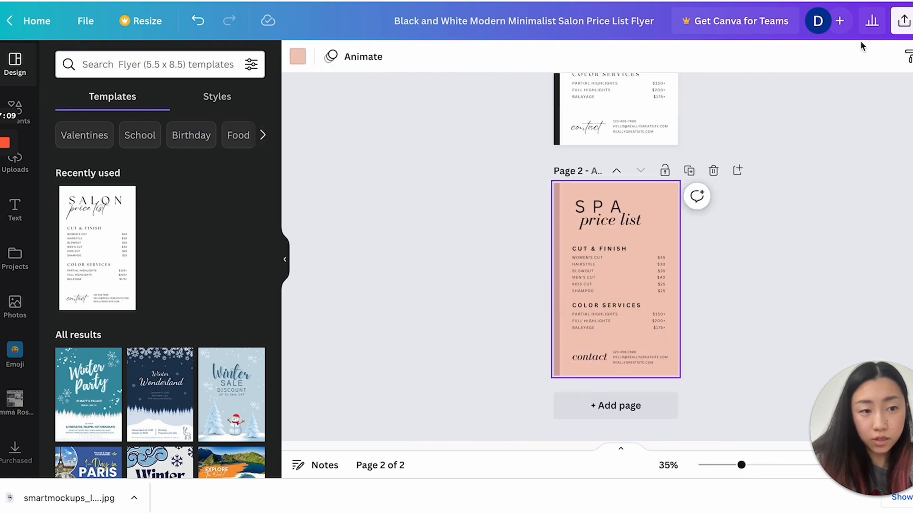
{"action": "left_click", "coordinate": [902, 20]}
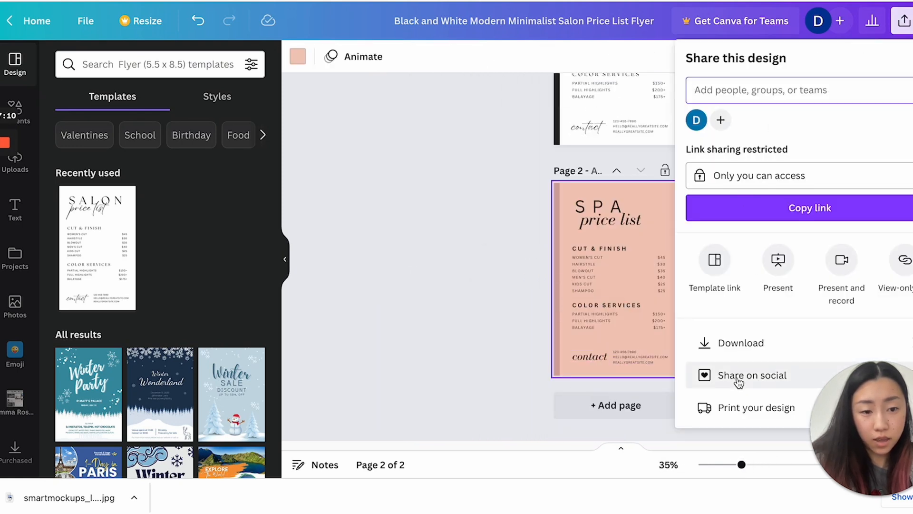
{"action": "left_click", "coordinate": [735, 343]}
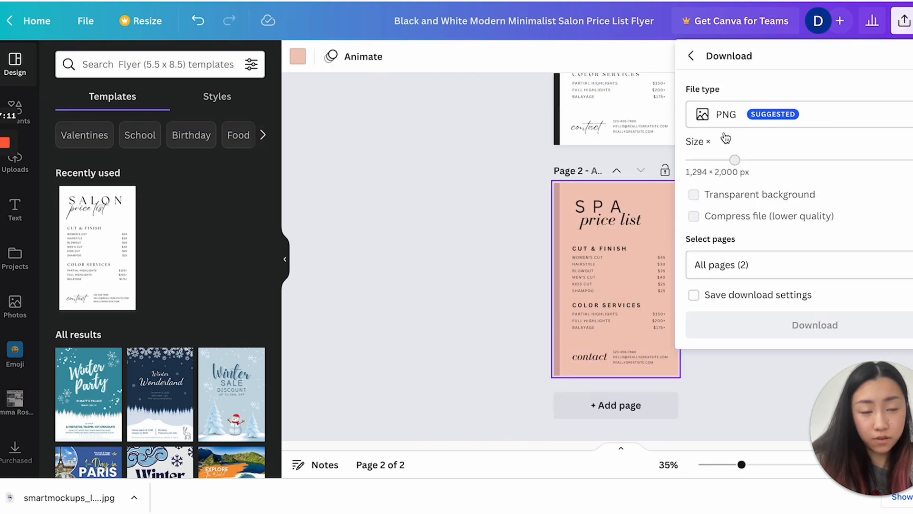
{"action": "left_click", "coordinate": [789, 271]}
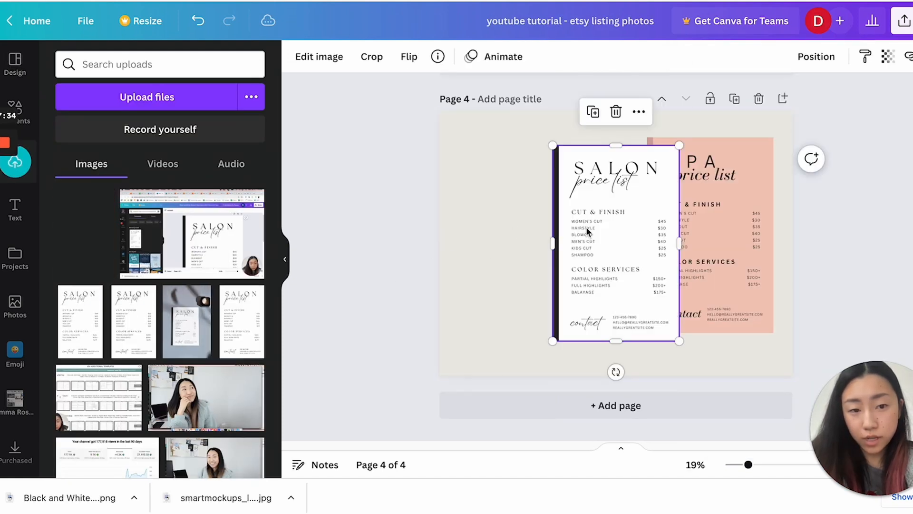
Place the salon price list beside the spa version on page 4 and give both images a Glow shadow.
{"action": "left_click_drag", "start_coordinate": [588, 231], "coordinate": [544, 223]}
{"action": "left_click", "coordinate": [319, 57]}
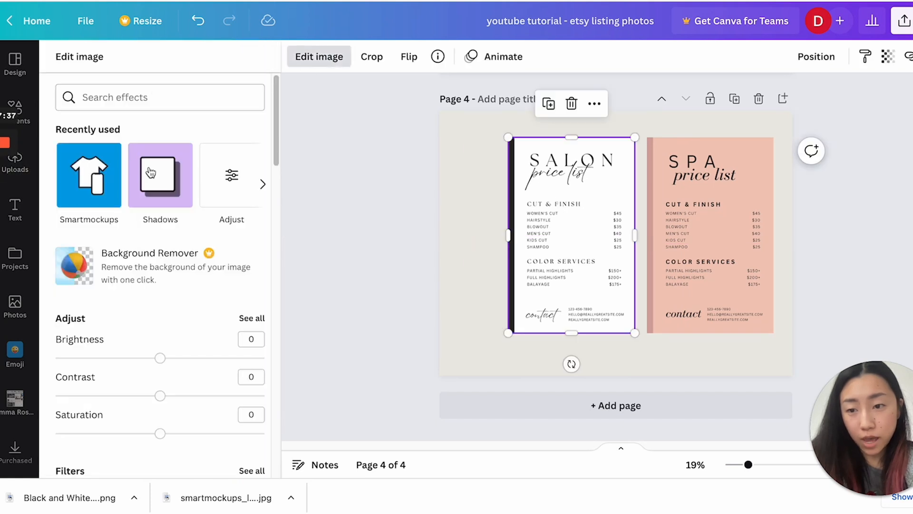
{"action": "left_click", "coordinate": [151, 172]}
{"action": "left_click", "coordinate": [159, 122]}
{"action": "left_click", "coordinate": [650, 147]}
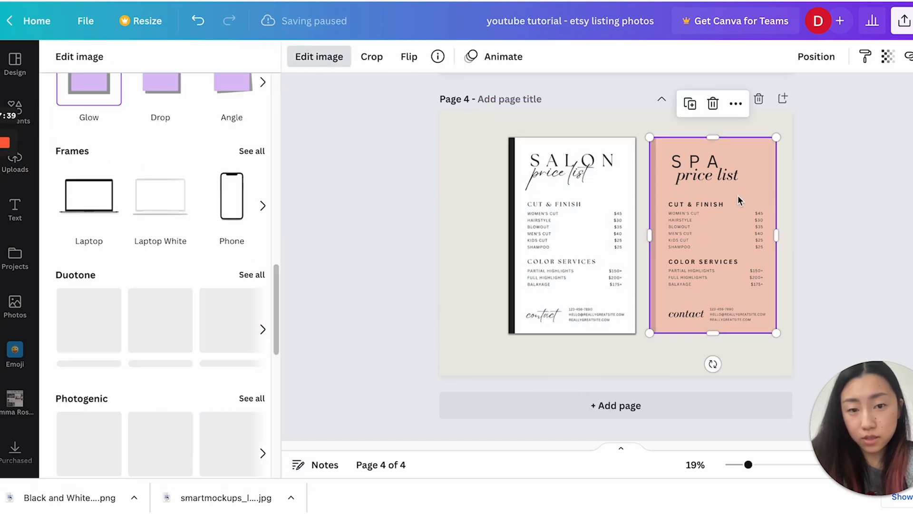
{"action": "left_click", "coordinate": [89, 90]}
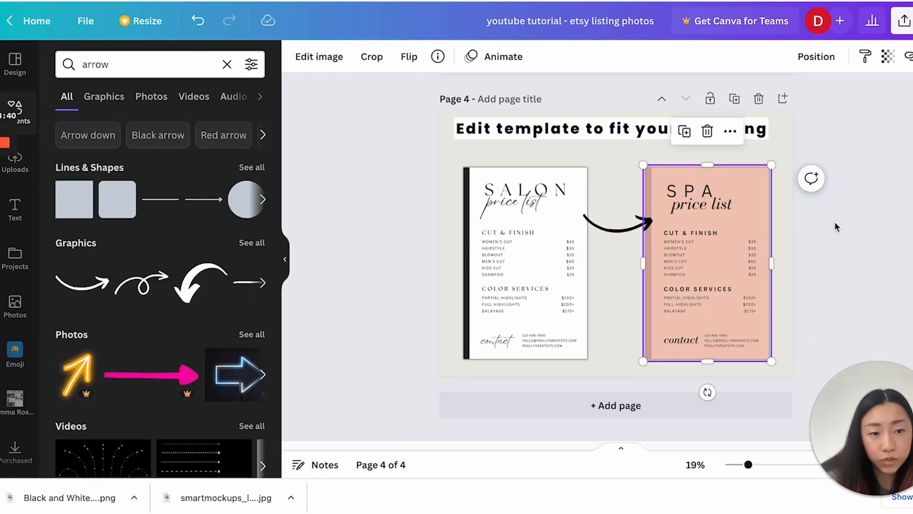
Replace the bullets under "For:" on page 5 with "Use a FREE Canva account (don't need a paid Pro account)".
{"action": "left_click", "coordinate": [898, 192]}
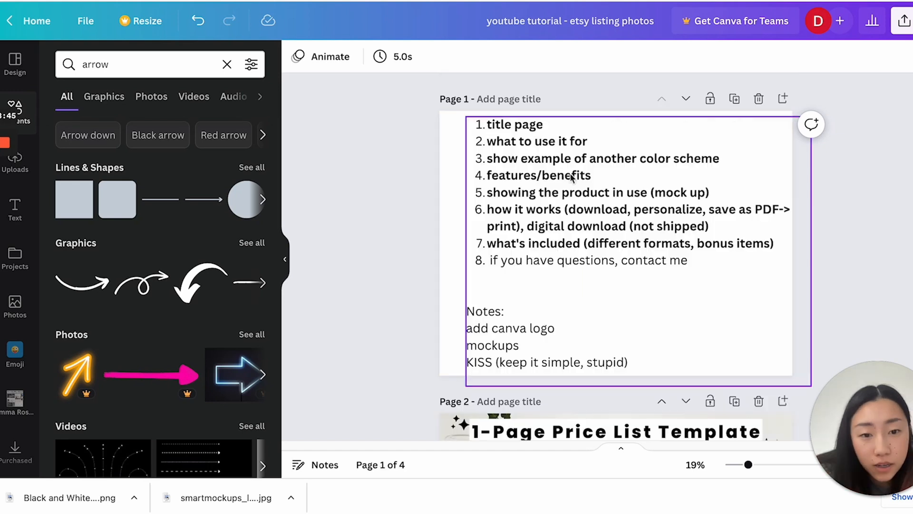
{"action": "left_click", "coordinate": [511, 183]}
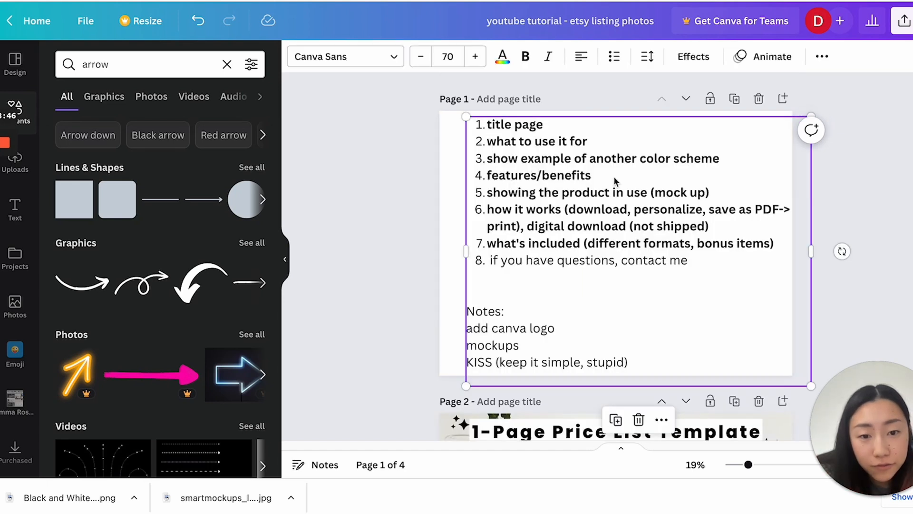
{"action": "scroll", "coordinate": [597, 186], "scroll_direction": "down", "scroll_amount": 15}
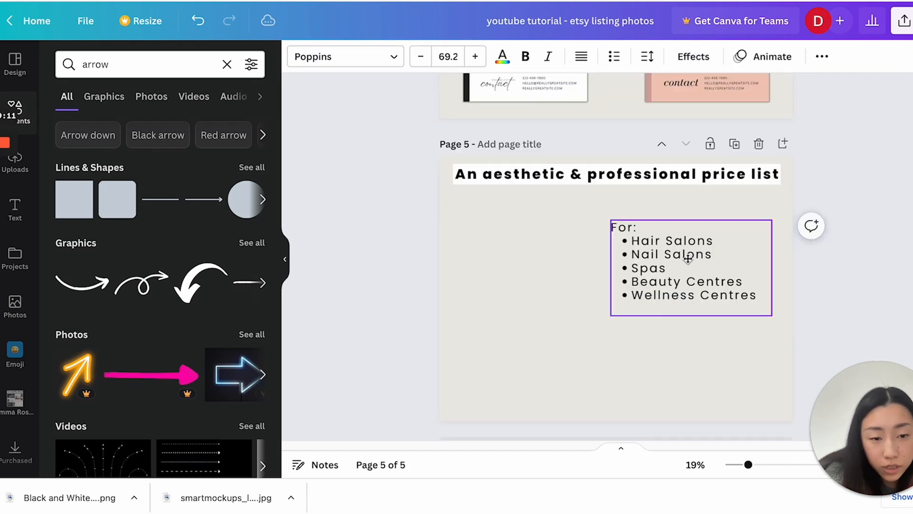
{"action": "type", "text": "Use a FREE Canva account (don't need a paid Pro account)"}
{"action": "key", "text": "Return"}
Add the bullets "Fully customizable to fit your branding", "Lifetime access" and "Comes in 2 sizes: US Letter and A4" to page 5's list.
{"action": "type", "text": "Fully customizable to fit your branding"}
{"action": "key", "text": "Return"}
{"action": "type", "text": "Lifetime access"}
{"action": "key", "text": "Return"}
{"action": "type", "text": "Comes in 2 sizes: US Letter and A4"}
{"action": "key", "text": "Return"}
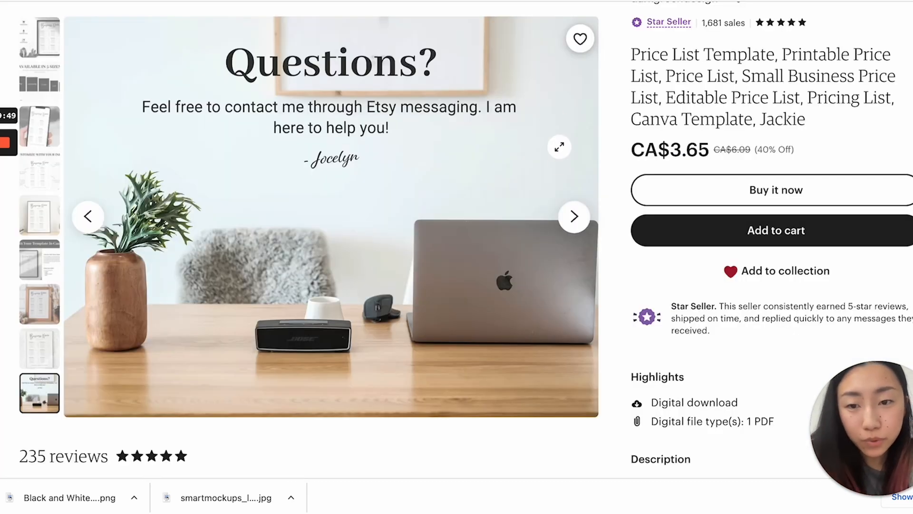
{"action": "scroll", "coordinate": [234, 181], "scroll_direction": "up", "scroll_amount": 1}
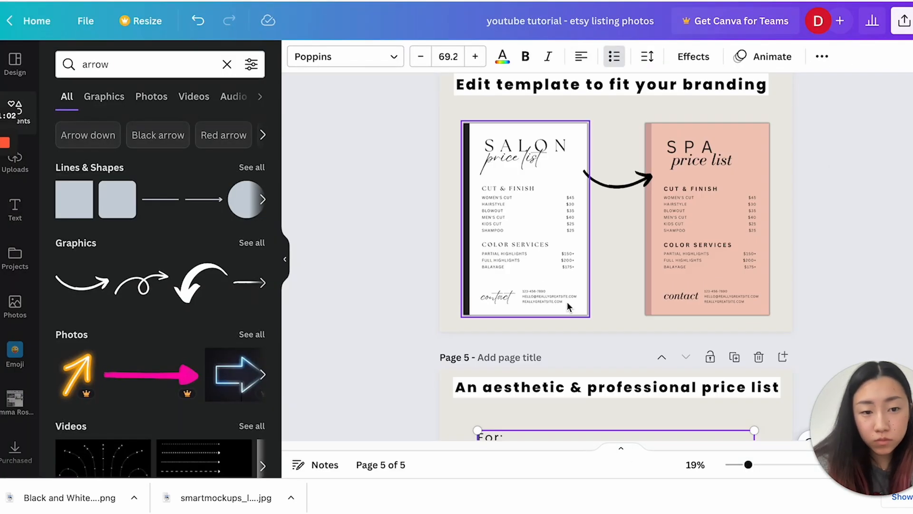
Add an "Instant download" bullet to page 5's list, reposition the text box and separate the bullets with blank lines.
{"action": "key", "text": "Return"}
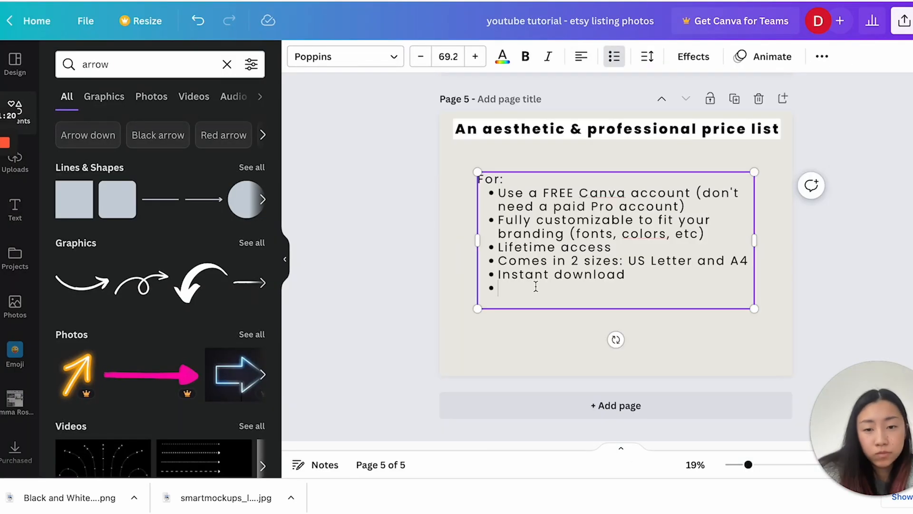
{"action": "left_click", "coordinate": [526, 340]}
{"action": "left_click", "coordinate": [573, 266]}
{"action": "mouse_move", "coordinate": [679, 208]}
{"action": "left_mouse_down"}
{"action": "mouse_move", "coordinate": [634, 212]}
{"action": "mouse_move", "coordinate": [681, 221]}
{"action": "left_mouse_up"}
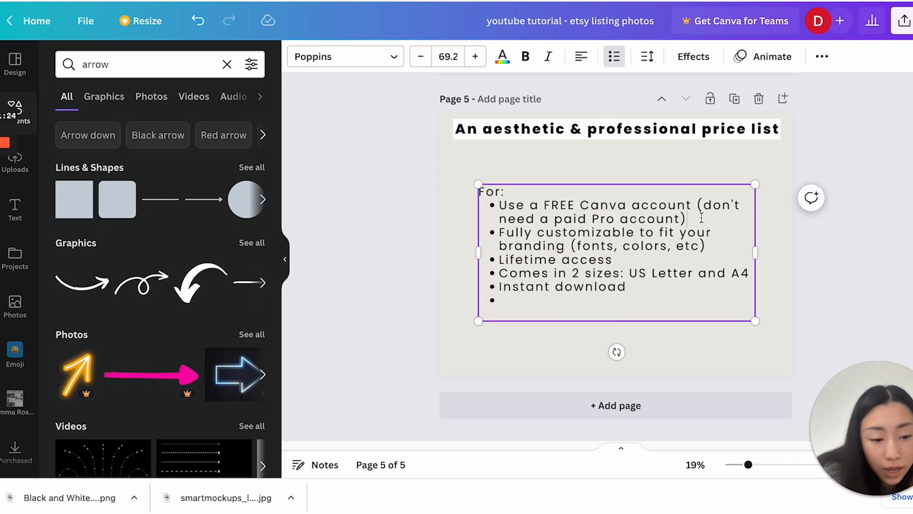
{"action": "key", "text": "Return"}
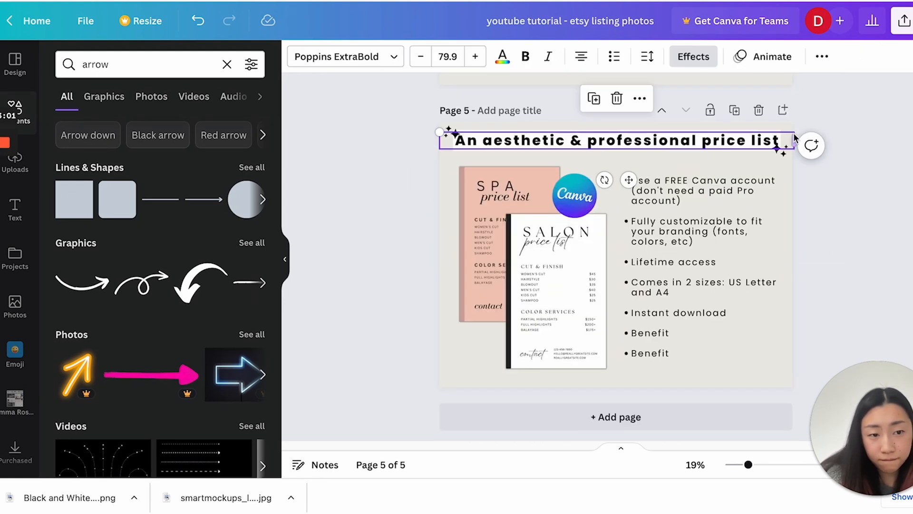
{"action": "left_click_drag", "start_coordinate": [794, 138], "coordinate": [791, 139]}
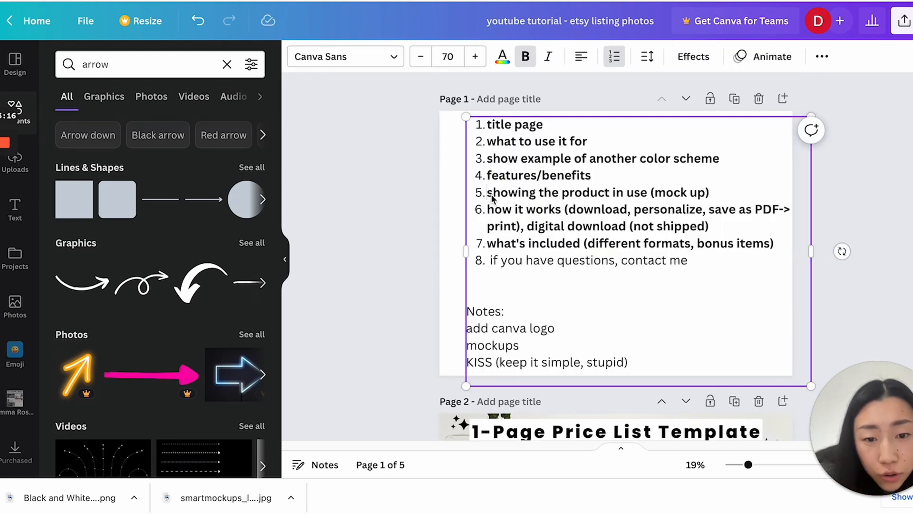
Check the product-in-use item in the page 1 outline and browse the built-in Smartmockups for the spa image on page 6.
{"action": "left_click_drag", "start_coordinate": [488, 192], "coordinate": [744, 189]}
{"action": "left_click", "coordinate": [731, 196]}
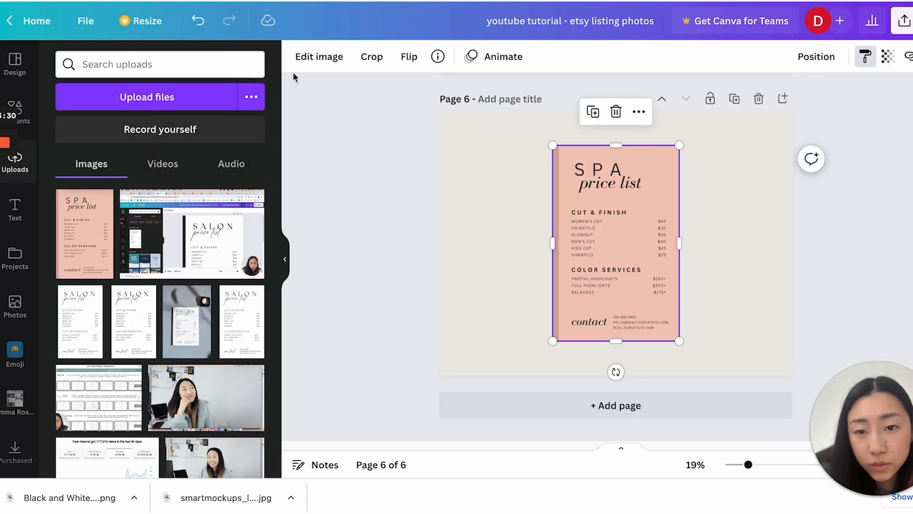
{"action": "left_click", "coordinate": [319, 56]}
{"action": "scroll", "coordinate": [223, 262], "scroll_direction": "down", "scroll_amount": 1}
{"action": "scroll", "coordinate": [236, 261], "scroll_direction": "up", "scroll_amount": 1}
{"action": "left_click", "coordinate": [163, 153]}
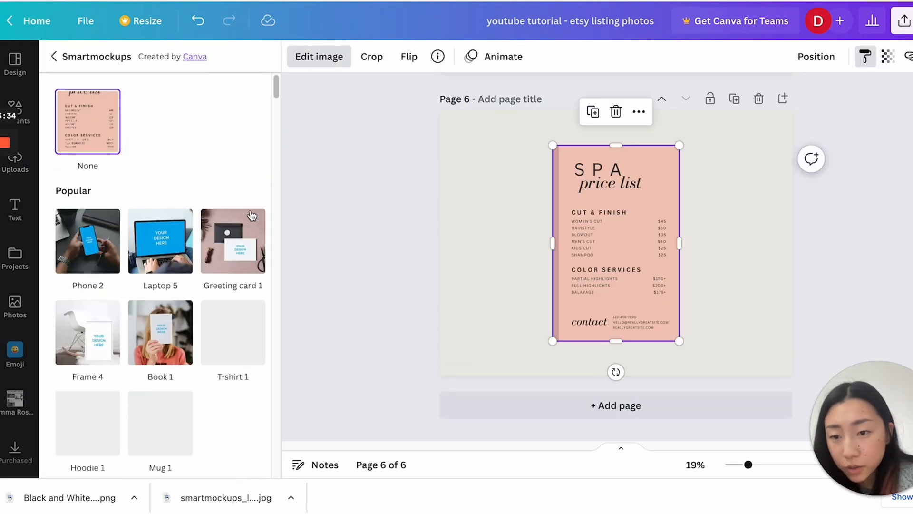
{"action": "scroll", "coordinate": [188, 216], "scroll_direction": "down", "scroll_amount": 3}
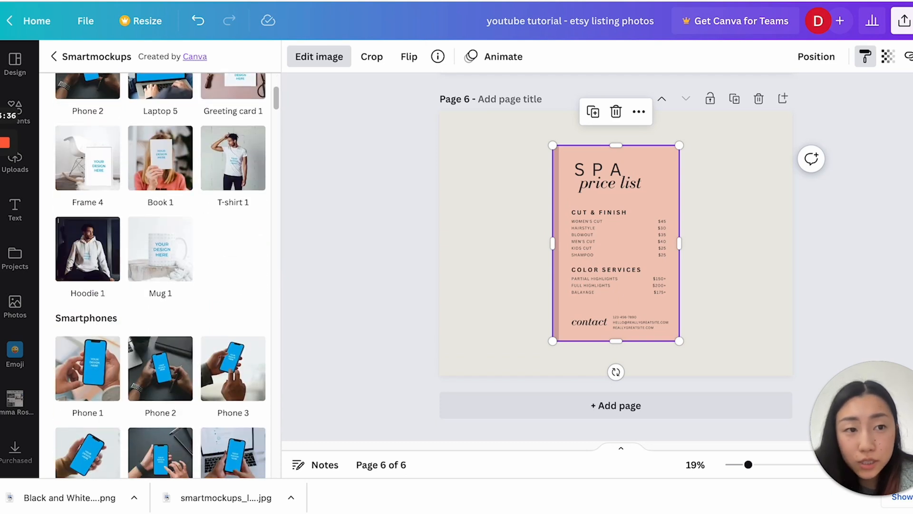
Switch to the Smartmockups website and filter the portrait magazine mockups to free photo scenes.
{"action": "key", "text": "ctrl+Tab"}
{"action": "scroll", "coordinate": [409, 151], "scroll_direction": "up", "scroll_amount": 4}
{"action": "scroll", "coordinate": [408, 152], "scroll_direction": "down", "scroll_amount": 5}
{"action": "scroll", "coordinate": [408, 152], "scroll_direction": "up", "scroll_amount": 5}
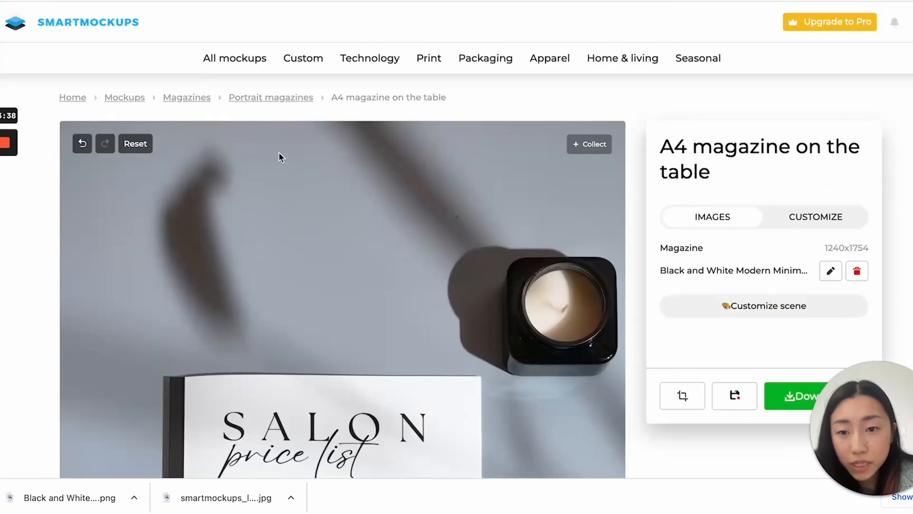
{"action": "left_click", "coordinate": [271, 97]}
{"action": "scroll", "coordinate": [363, 229], "scroll_direction": "down", "scroll_amount": 5}
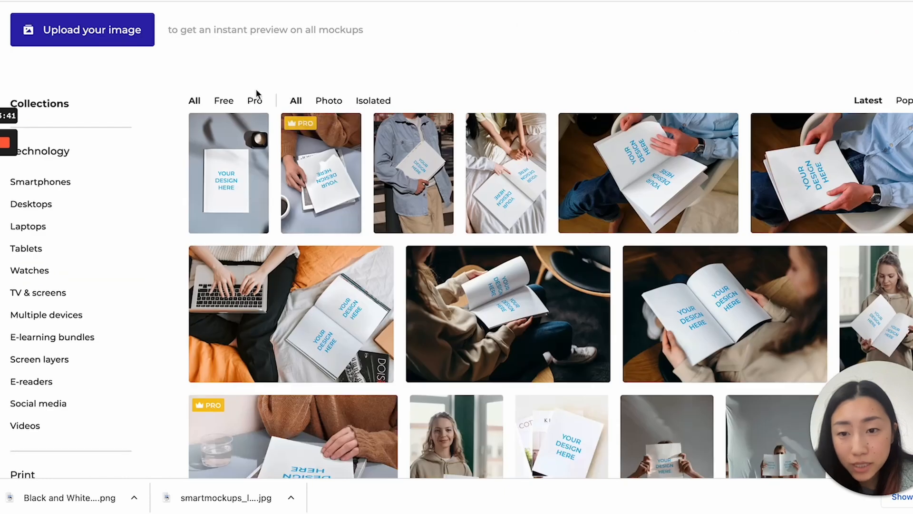
{"action": "left_click", "coordinate": [224, 99]}
{"action": "left_click", "coordinate": [328, 334]}
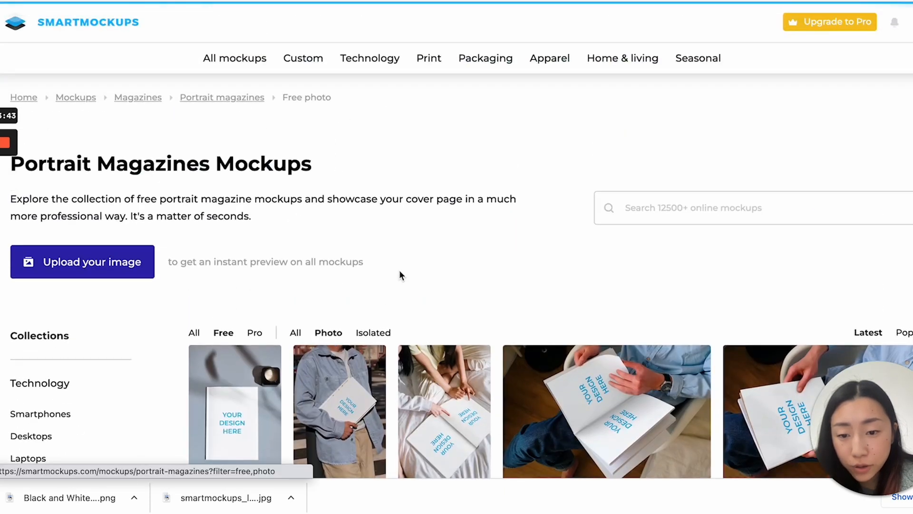
Choose the "Magazine on the wooden table" mockup and upload the peach spa price list image as its cover.
{"action": "scroll", "coordinate": [399, 275], "scroll_direction": "down", "scroll_amount": 2}
{"action": "scroll", "coordinate": [280, 299], "scroll_direction": "down", "scroll_amount": 4}
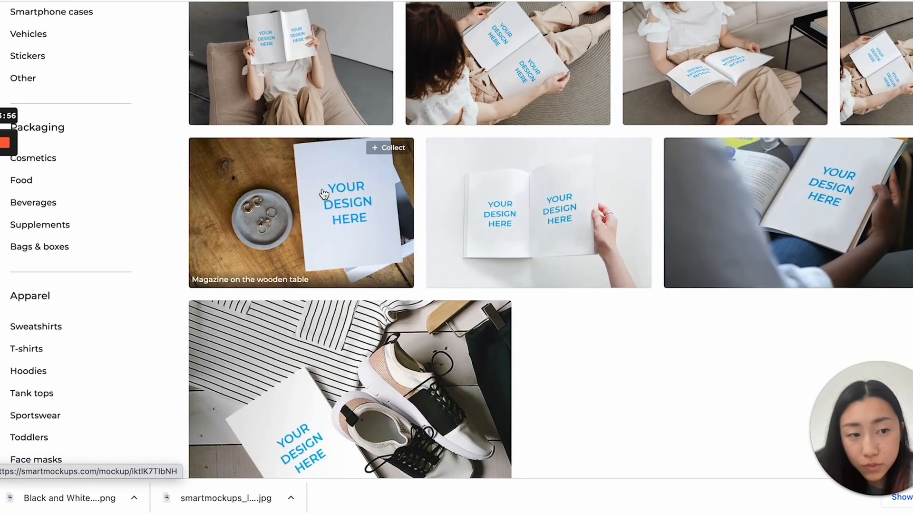
{"action": "left_click", "coordinate": [304, 214]}
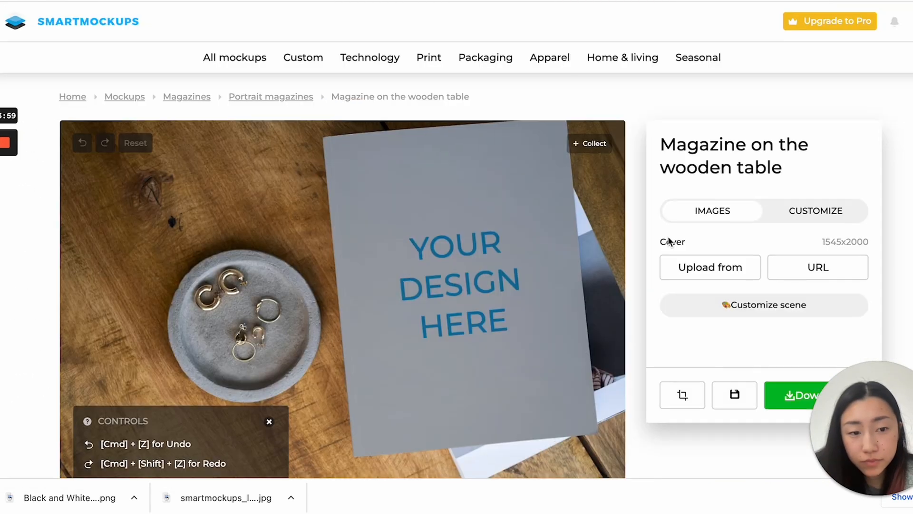
{"action": "scroll", "coordinate": [719, 114], "scroll_direction": "down", "scroll_amount": 4}
{"action": "left_click", "coordinate": [712, 97]}
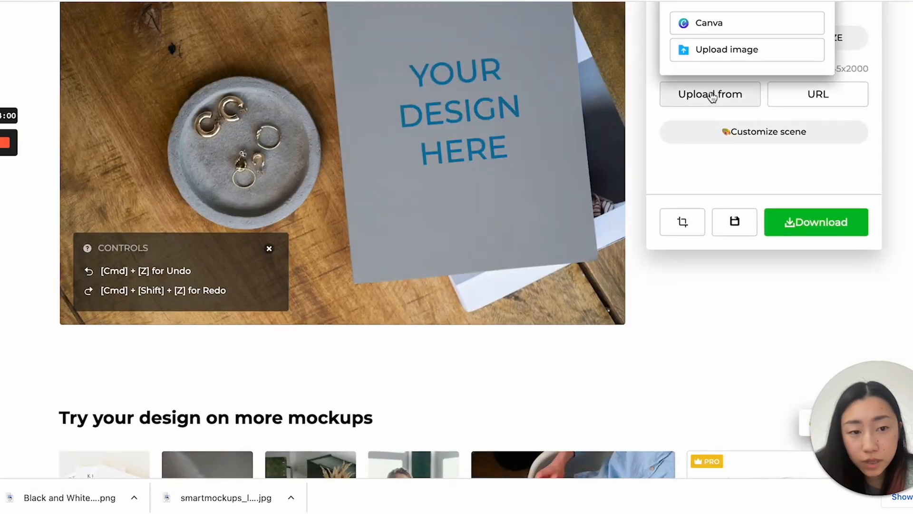
{"action": "left_click", "coordinate": [712, 49]}
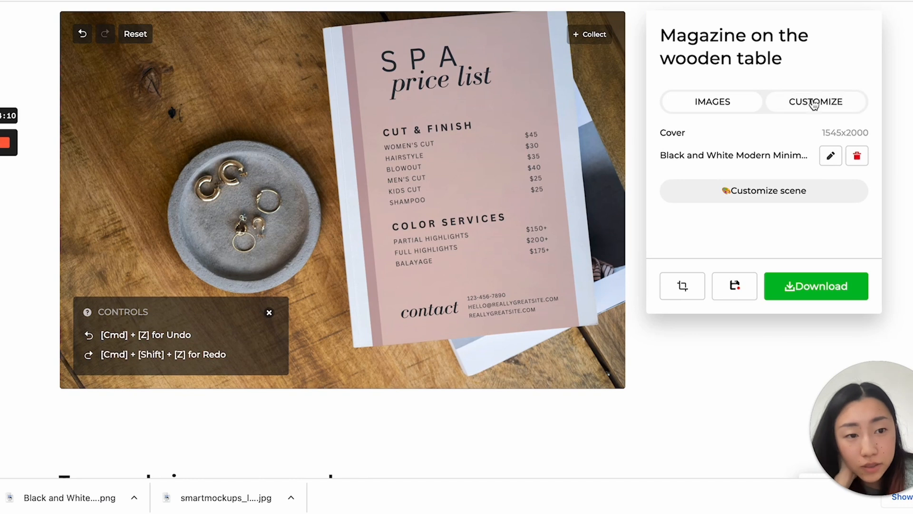
Crop the mockup's cover image with the spa price list slightly reduced and centred in the frame.
{"action": "left_click", "coordinate": [799, 101]}
{"action": "left_click", "coordinate": [730, 101]}
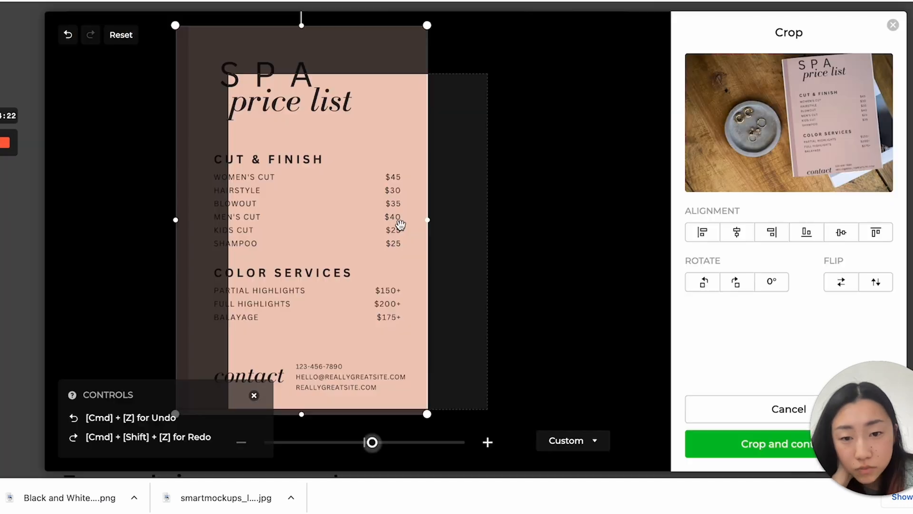
{"action": "left_click_drag", "start_coordinate": [400, 225], "coordinate": [418, 224]}
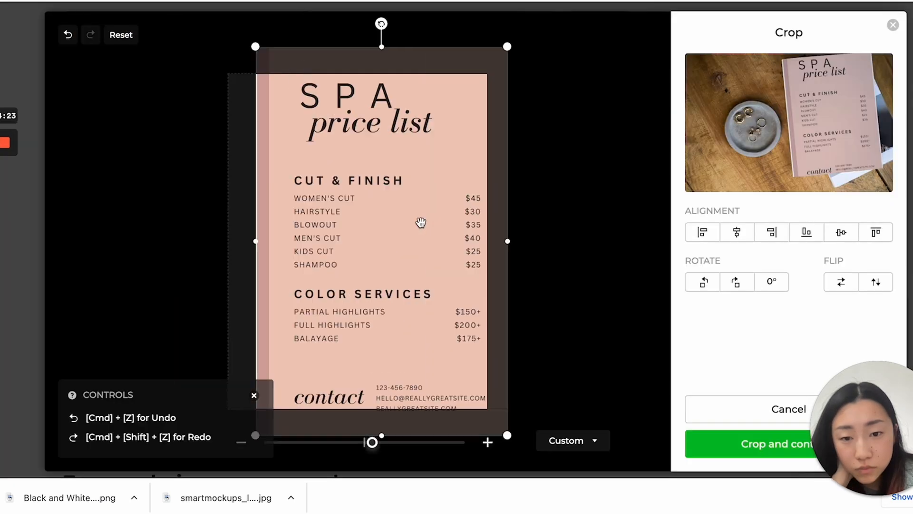
{"action": "left_click_drag", "start_coordinate": [360, 252], "coordinate": [337, 247]}
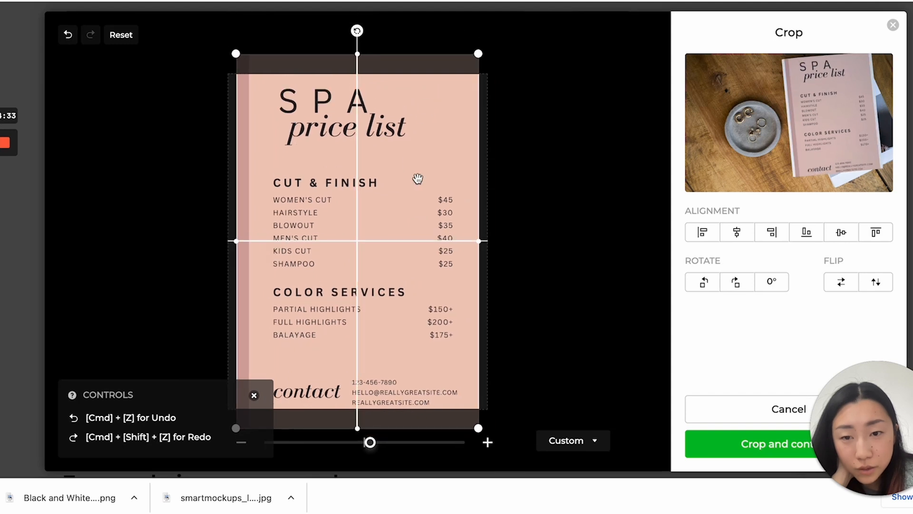
{"action": "left_click_drag", "start_coordinate": [418, 178], "coordinate": [418, 178]}
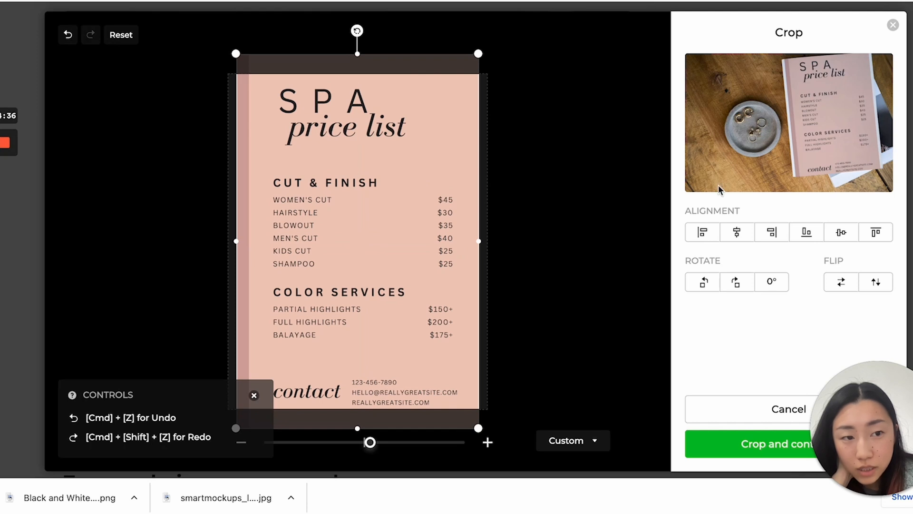
{"action": "left_click", "coordinate": [730, 445]}
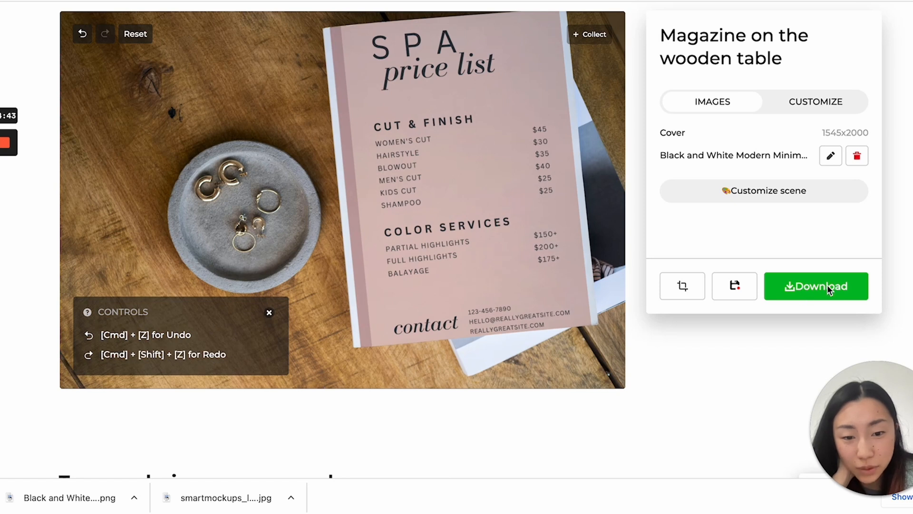
Download the spa price list mockup and switch to Canva to place it across the whole of page 6.
{"action": "left_click", "coordinate": [805, 285]}
{"action": "left_click", "coordinate": [742, 187]}
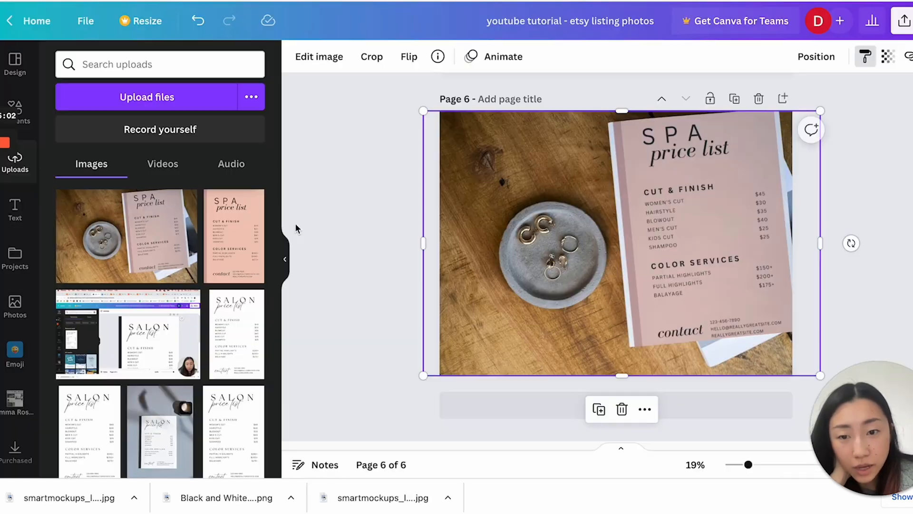
{"action": "left_click", "coordinate": [342, 225]}
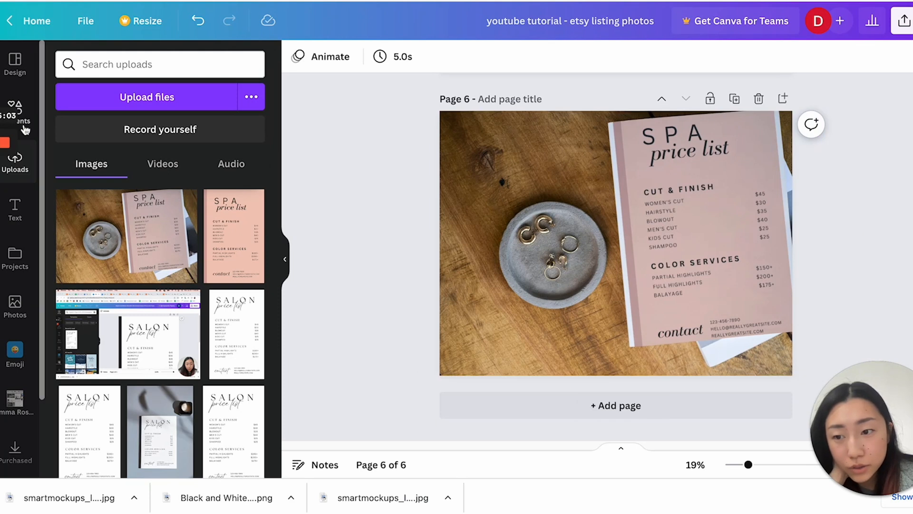
Add a beige rounded label reading "Easy to use! Edit and print at home!" above the jewelry dish on page 6.
{"action": "left_click", "coordinate": [15, 110]}
{"action": "left_click", "coordinate": [259, 202]}
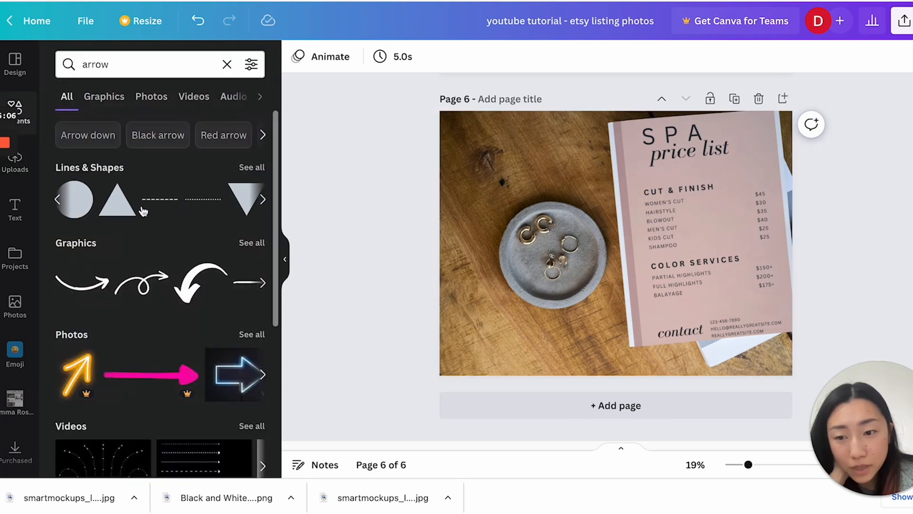
{"action": "left_click", "coordinate": [76, 209]}
{"action": "left_click_drag", "start_coordinate": [616, 255], "coordinate": [625, 186]}
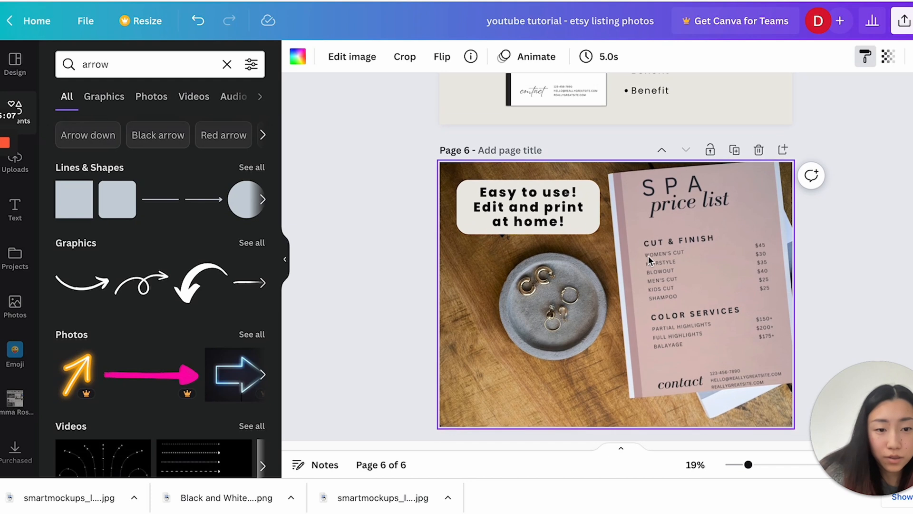
{"action": "scroll", "coordinate": [648, 255], "scroll_direction": "down", "scroll_amount": 1}
{"action": "scroll", "coordinate": [648, 255], "scroll_direction": "up", "scroll_amount": 5}
{"action": "scroll", "coordinate": [652, 257], "scroll_direction": "down", "scroll_amount": 5}
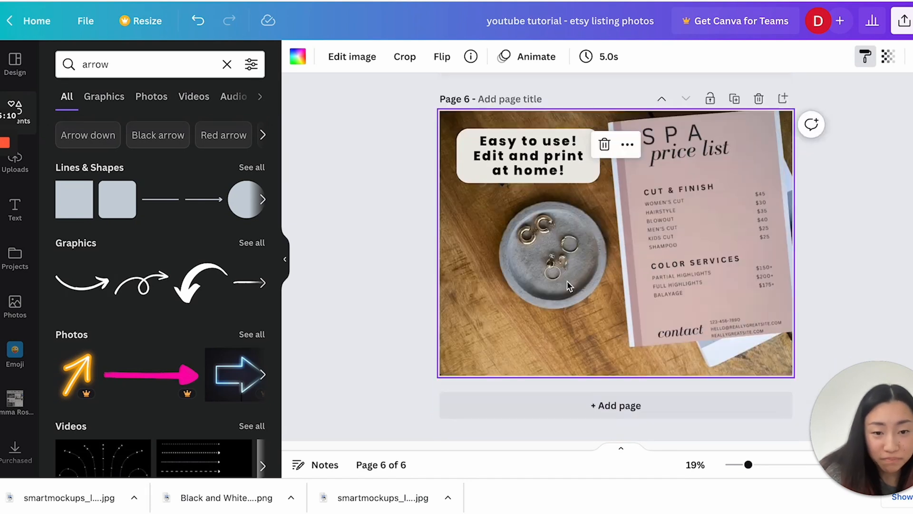
{"action": "left_click", "coordinate": [828, 232]}
{"action": "left_click", "coordinate": [727, 1]}
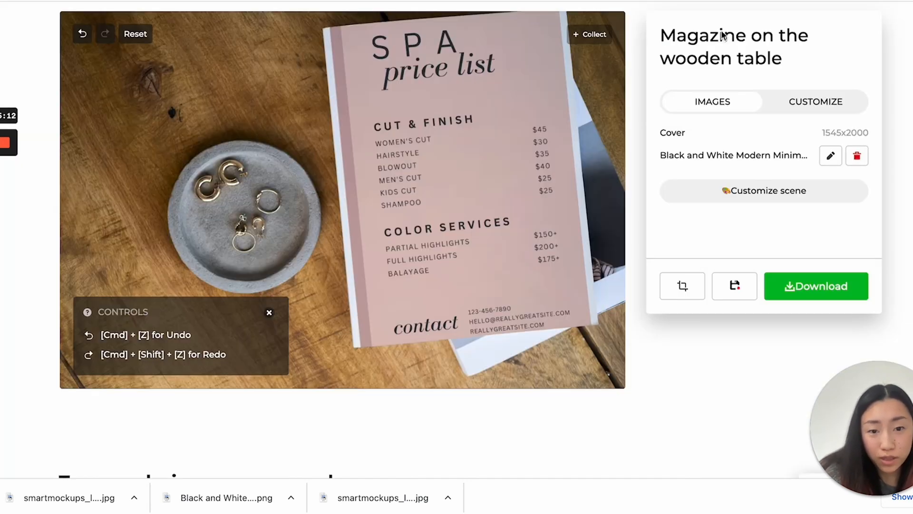
{"action": "scroll", "coordinate": [462, 220], "scroll_direction": "down", "scroll_amount": 1}
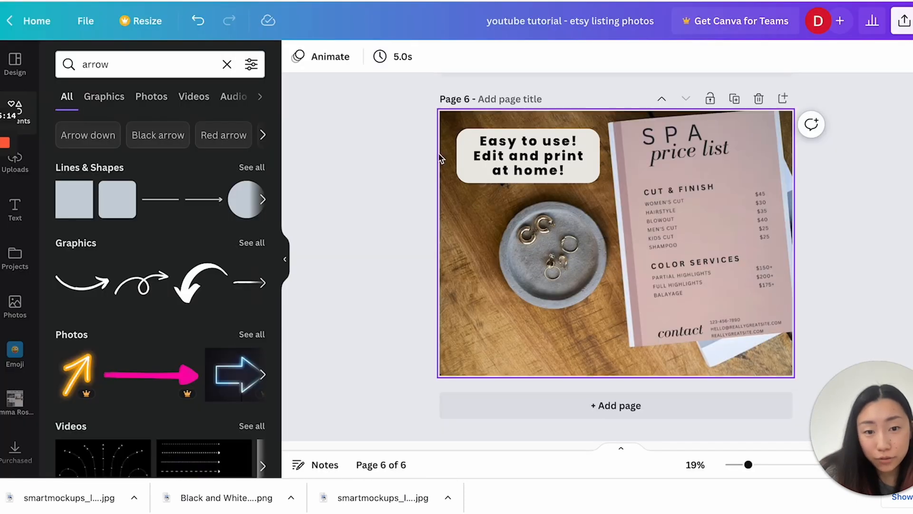
Tilt the "Easy to use!" label slightly counterclockwise and lower it toward the jewelry dish on page 6.
{"action": "left_click", "coordinate": [599, 168]}
{"action": "left_click", "coordinate": [551, 167]}
{"action": "left_click_drag", "start_coordinate": [528, 214], "coordinate": [506, 216]}
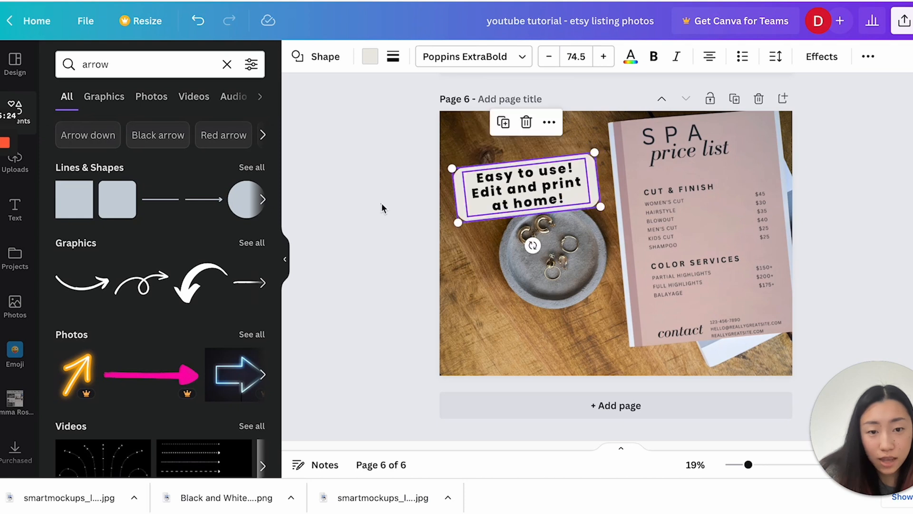
{"action": "left_click", "coordinate": [427, 228]}
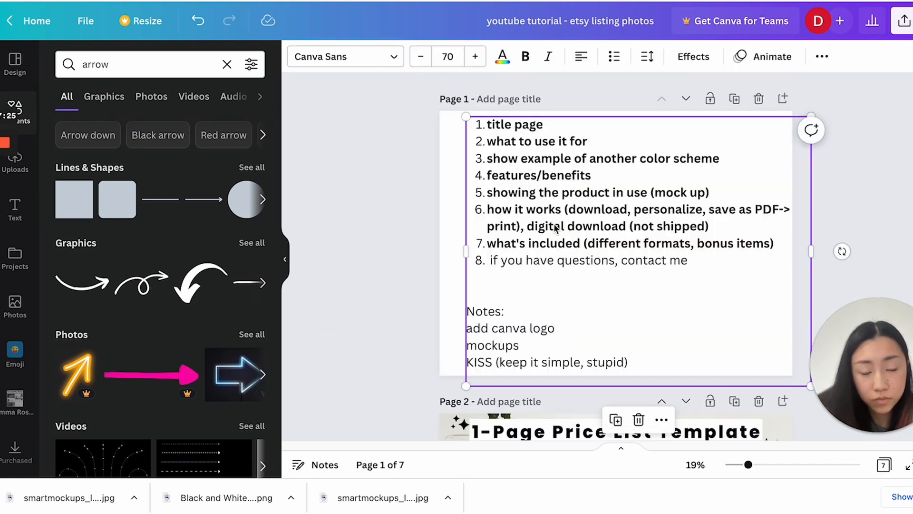
Complete page 7's first instruction with "You will receive a PDF with the Canva template link" and move its text box to the left.
{"action": "type", "text": "ou will receive a PDF with the Canva template link"}
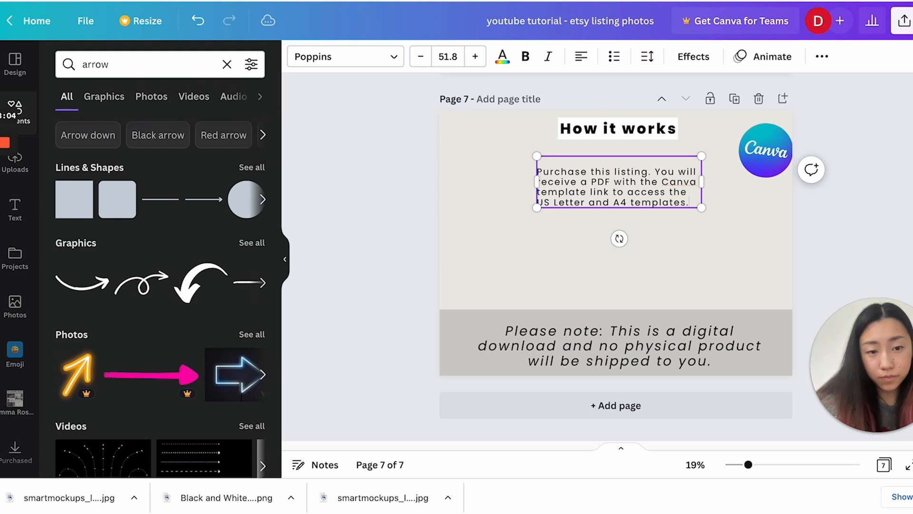
{"action": "left_click_drag", "start_coordinate": [619, 182], "coordinate": [547, 241]}
{"action": "left_click_drag", "start_coordinate": [630, 242], "coordinate": [580, 242]}
Add "Customize the template to fit your branding." and "Save as PDF and print at home or at a print shop, and you're done!" as separate text boxes.
{"action": "type", "text": "Customize the template to fit your branding.Save as PDF and print at home or at a print shop, and you're done!"}
{"action": "left_click_drag", "start_coordinate": [522, 252], "coordinate": [508, 258]}
{"action": "left_click_drag", "start_coordinate": [652, 241], "coordinate": [631, 247]}
{"action": "left_click_drag", "start_coordinate": [752, 248], "coordinate": [732, 259]}
Split the instructions into paragraphs, add "You can edit fonts, sizes, colors, and add photos." and change the last text to "Save as a PDF".
{"action": "left_click", "coordinate": [508, 257]}
{"action": "left_click", "coordinate": [565, 237]}
{"action": "key", "text": "Return"}
{"action": "key", "text": "Return"}
{"action": "left_click", "coordinate": [629, 258]}
{"action": "key", "text": "Return"}
{"action": "key", "text": "Return"}
{"action": "type", "text": "You can edit fonts, sizes, colors, and add photos."}
{"action": "left_click_drag", "start_coordinate": [560, 265], "coordinate": [551, 265]}
{"action": "type", "text": "a"}
Stagger the three instruction texts diagonally down page 7 and shrink the grey digital-download note bar to make room.
{"action": "left_click_drag", "start_coordinate": [750, 262], "coordinate": [747, 283]}
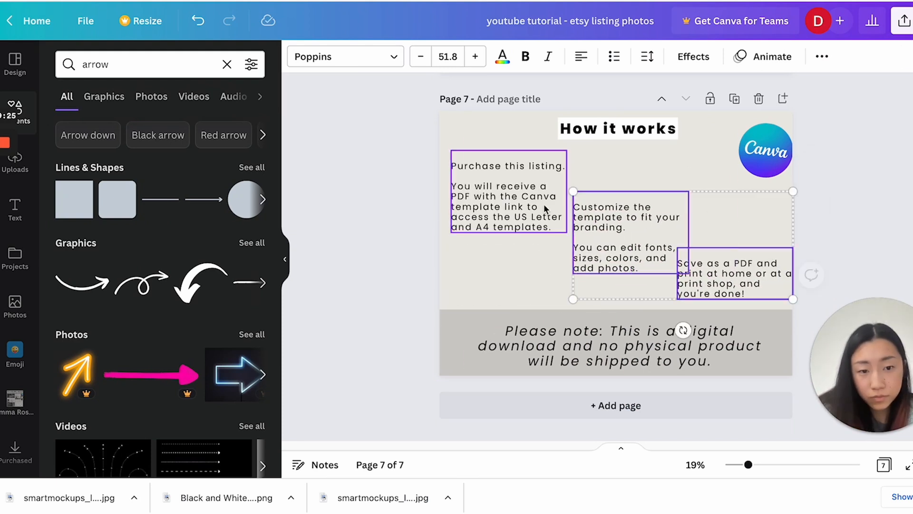
{"action": "left_click_drag", "start_coordinate": [616, 310], "coordinate": [616, 332]}
{"action": "left_click_drag", "start_coordinate": [632, 244], "coordinate": [620, 256]}
{"action": "left_click_drag", "start_coordinate": [735, 279], "coordinate": [726, 304]}
Add the headings "DOWNLOAD", "CUSTOMIZE" and "PRINT" above the three instruction texts on page 7.
{"action": "left_click", "coordinate": [618, 130]}
{"action": "type", "text": "Download"}
{"action": "left_click", "coordinate": [694, 57]}
{"action": "mouse_move", "coordinate": [620, 189]}
{"action": "left_mouse_down"}
{"action": "mouse_move", "coordinate": [625, 162]}
{"action": "mouse_move", "coordinate": [497, 155]}
{"action": "left_mouse_up"}
{"action": "type", "text": "CUSTOMIZEPRINT"}
Add a curved arrow graphic to page 7 and flip it vertically.
{"action": "left_click", "coordinate": [82, 284]}
{"action": "left_click", "coordinate": [442, 56]}
{"action": "left_click", "coordinate": [485, 118]}
Place a download icon above the DOWNLOAD heading and insert "downloadable" before "PDF" in its text.
{"action": "type", "text": "download"}
{"action": "left_click", "coordinate": [82, 208]}
{"action": "left_click_drag", "start_coordinate": [502, 150], "coordinate": [502, 184]}
{"action": "type", "text": "downloadable"}
Search for a laptop icon and place it above the CUSTOMIZE heading, adjusting the layout of the steps.
{"action": "triple_click", "coordinate": [109, 64]}
{"action": "type", "text": "edit iconlaptop icon"}
{"action": "key", "text": "Return"}
{"action": "left_click", "coordinate": [82, 207]}
{"action": "left_click_drag", "start_coordinate": [686, 292], "coordinate": [590, 225]}
{"action": "mouse_move", "coordinate": [568, 209]}
{"action": "left_mouse_down"}
{"action": "mouse_move", "coordinate": [620, 180]}
{"action": "mouse_move", "coordinate": [723, 246]}
{"action": "left_mouse_up"}
Place a printer icon above the PRINT heading and delete the Canva logo from page 7.
{"action": "type", "text": "print"}
{"action": "left_click", "coordinate": [82, 207]}
{"action": "left_click_drag", "start_coordinate": [721, 307], "coordinate": [727, 309]}
{"action": "left_click", "coordinate": [766, 150]}
{"action": "key", "text": "Delete"}
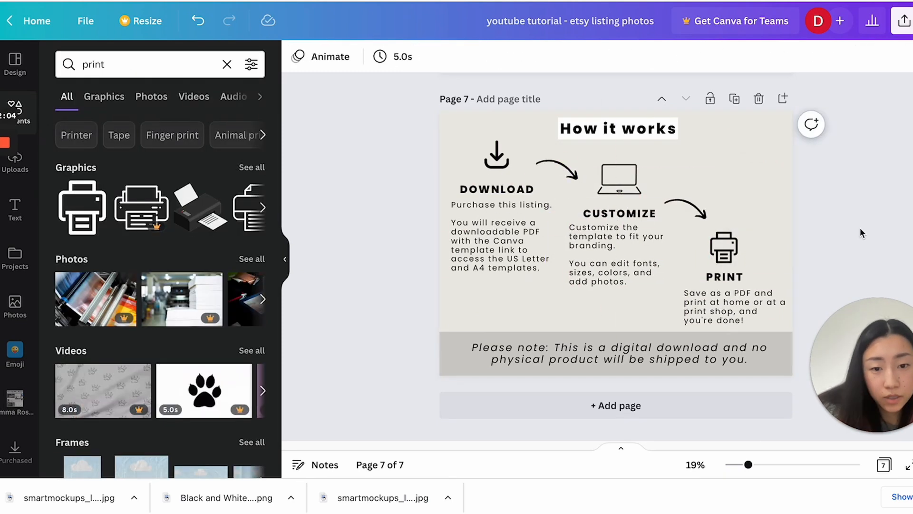
Add round number icons 1, 2 and 3 beside the DOWNLOAD, CUSTOMIZE and PRINT headings.
{"action": "triple_click", "coordinate": [108, 64]}
{"action": "type", "text": "1 icon"}
{"action": "left_click", "coordinate": [82, 208]}
{"action": "type", "text": "3 icon"}
{"action": "left_click", "coordinate": [81, 207]}
{"action": "left_click_drag", "start_coordinate": [616, 246], "coordinate": [575, 210]}
{"action": "left_click_drag", "start_coordinate": [732, 138], "coordinate": [693, 273]}
Shift the DOWNLOAD heading, its number icon and its text slightly right on page 7.
{"action": "left_click_drag", "start_coordinate": [490, 254], "coordinate": [497, 254]}
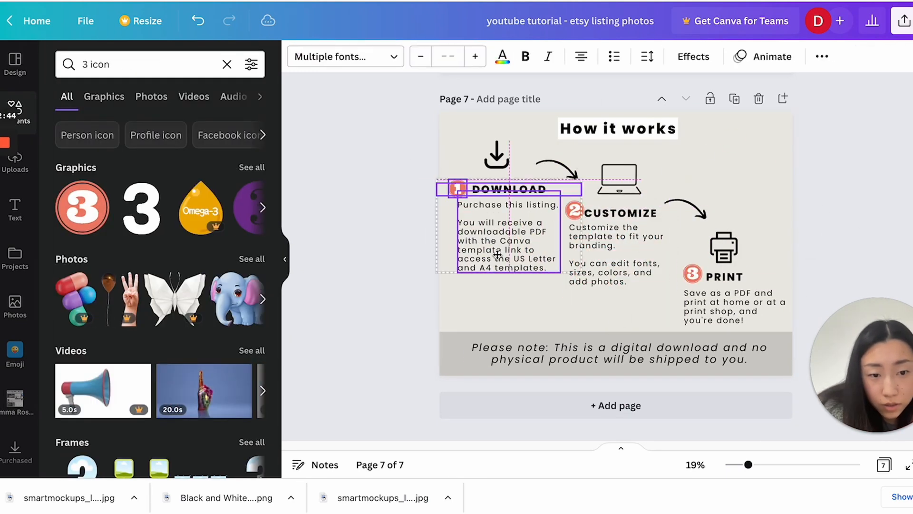
{"action": "left_click", "coordinate": [620, 213]}
{"action": "left_click", "coordinate": [509, 189]}
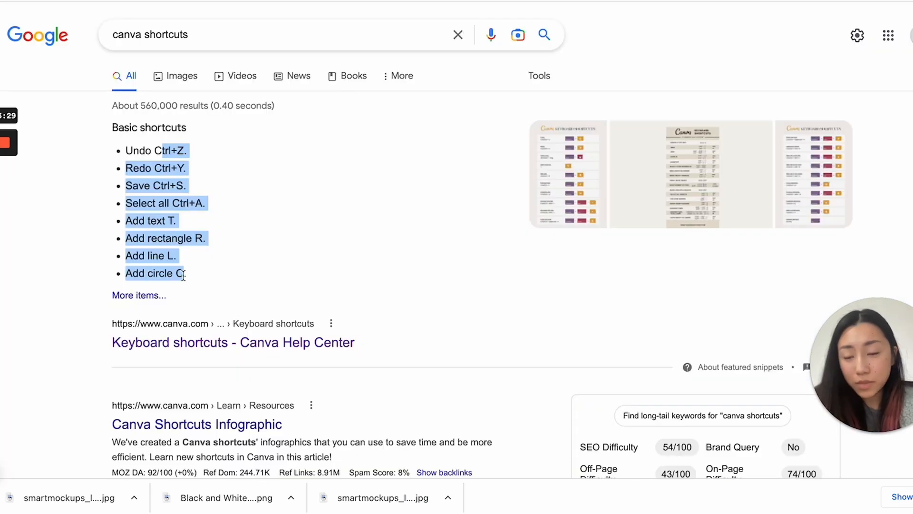
Open Canva Help Center's Keyboard shortcuts page from the "canva shortcuts" Google results.
{"action": "left_click", "coordinate": [210, 274]}
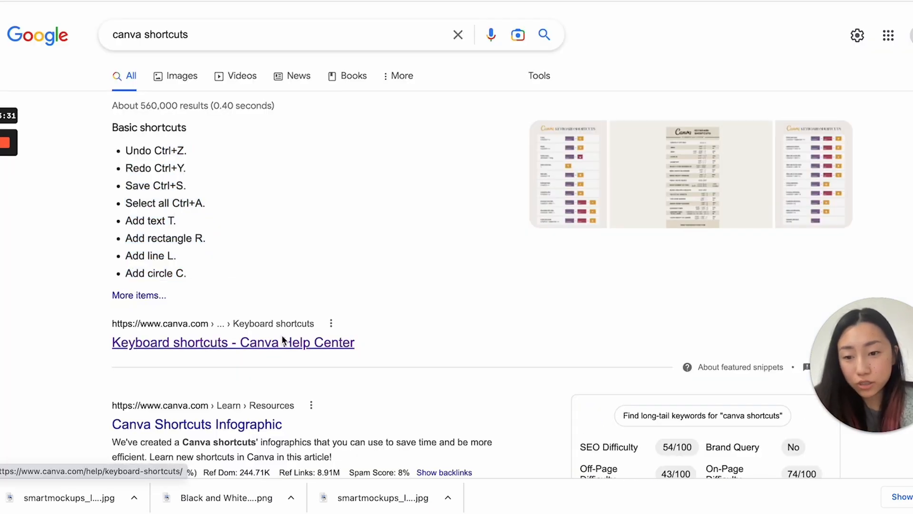
{"action": "left_click", "coordinate": [283, 340]}
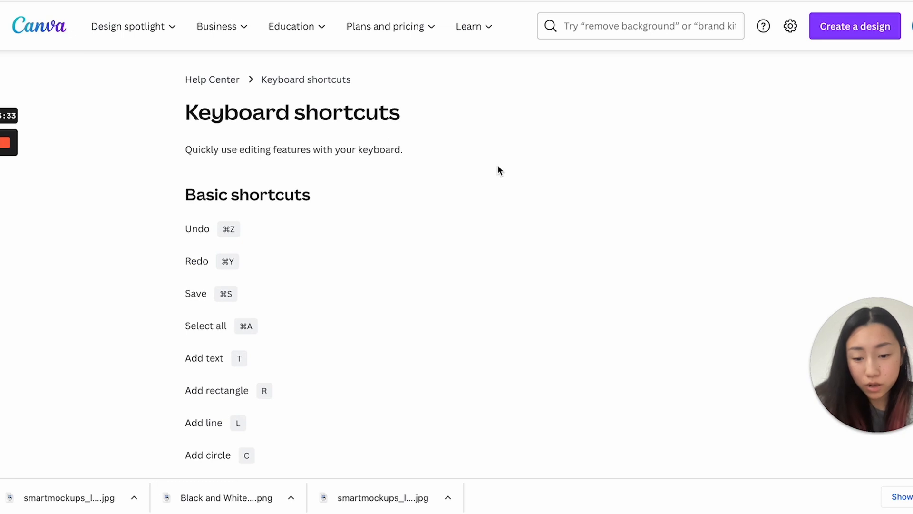
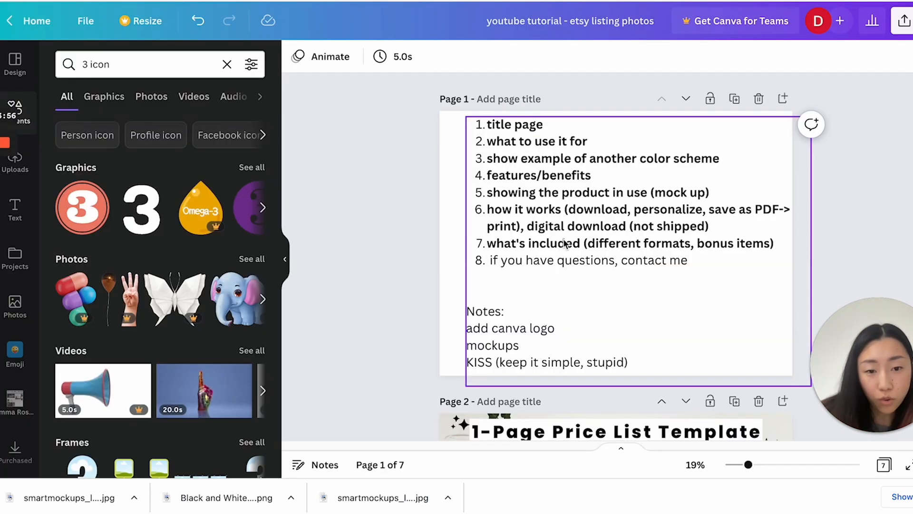
Position the salon price list image below the What's included heading on page 8 and check the source flyer template's size.
{"action": "left_click", "coordinate": [562, 245]}
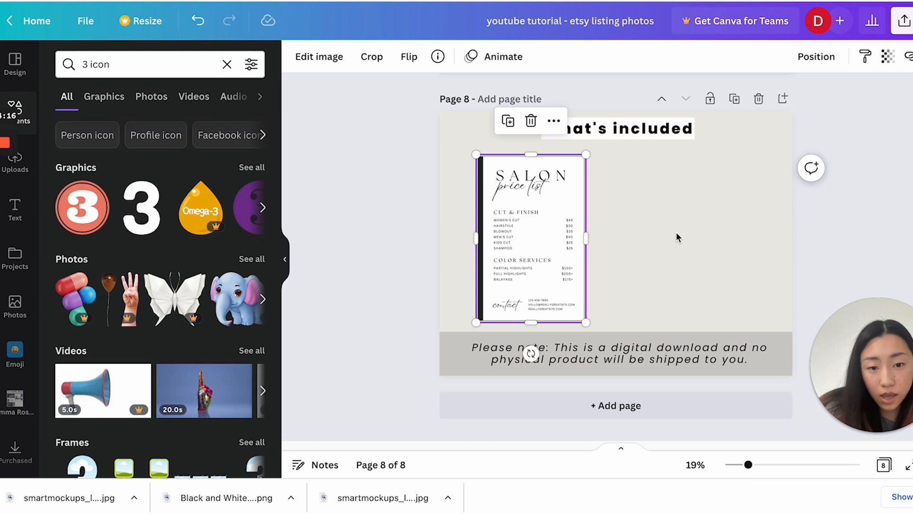
{"action": "left_click_drag", "start_coordinate": [526, 247], "coordinate": [537, 250]}
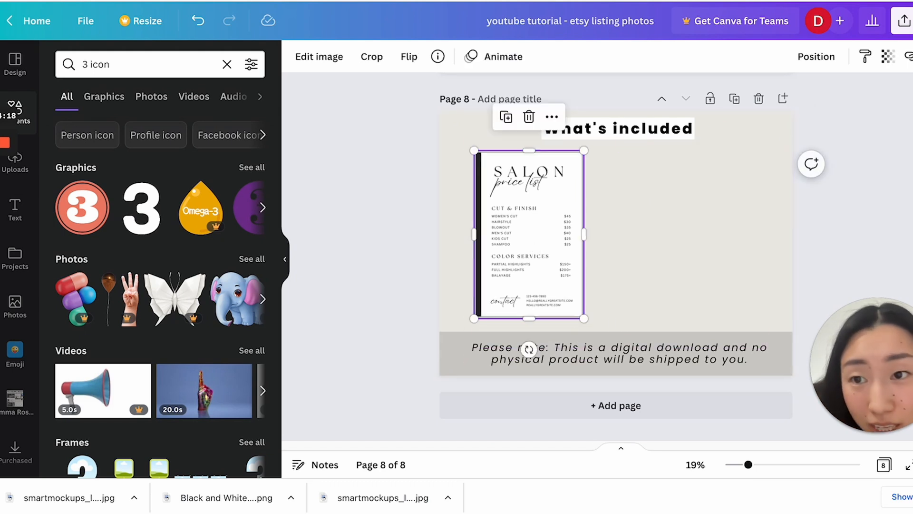
{"action": "left_click", "coordinate": [114, 2]}
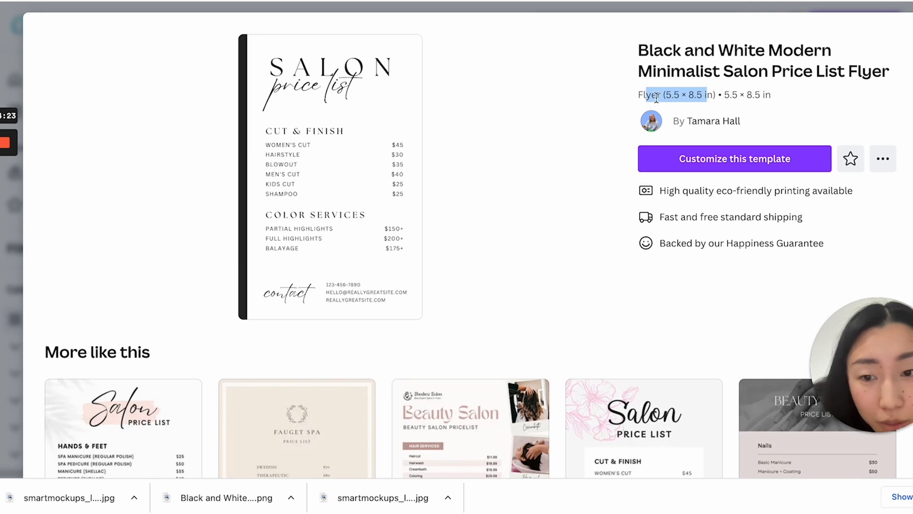
{"action": "left_click", "coordinate": [257, 1]}
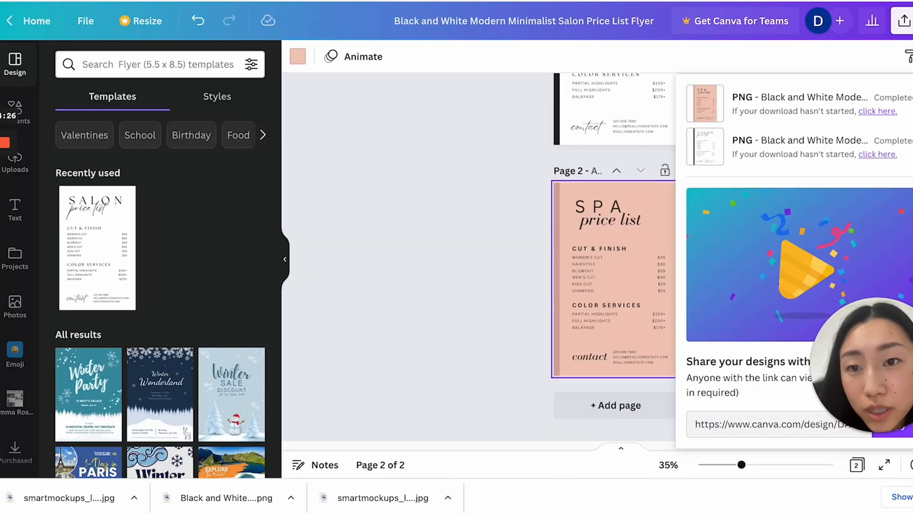
{"action": "left_click", "coordinate": [43, 1]}
{"action": "left_click_drag", "start_coordinate": [520, 230], "coordinate": [512, 224]}
{"action": "left_click", "coordinate": [420, 224]}
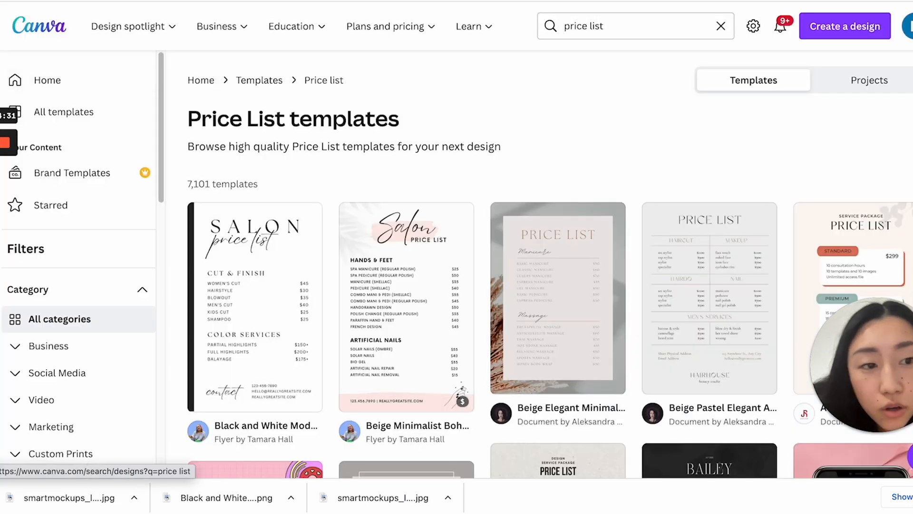
Create a US Letter document and paste in all elements of the salon price list's first page, enlarged to fill the page.
{"action": "left_click", "coordinate": [836, 28]}
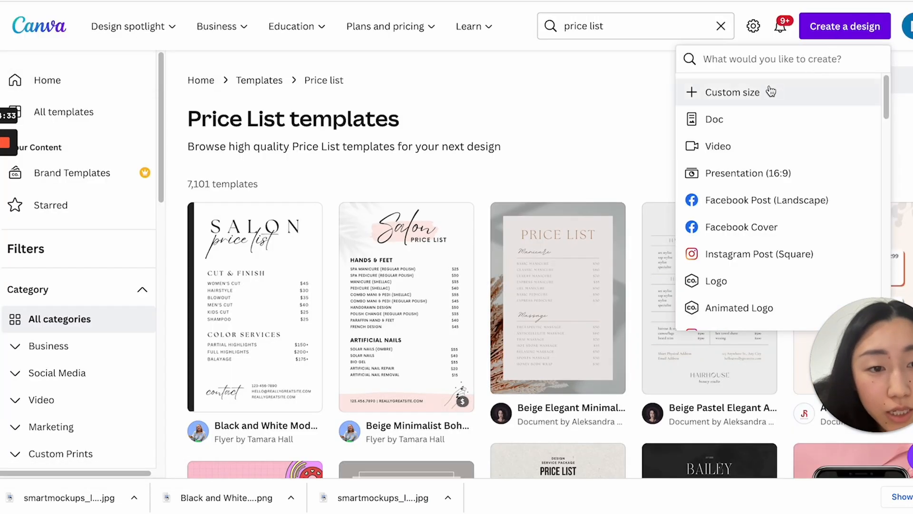
{"action": "type", "text": "us"}
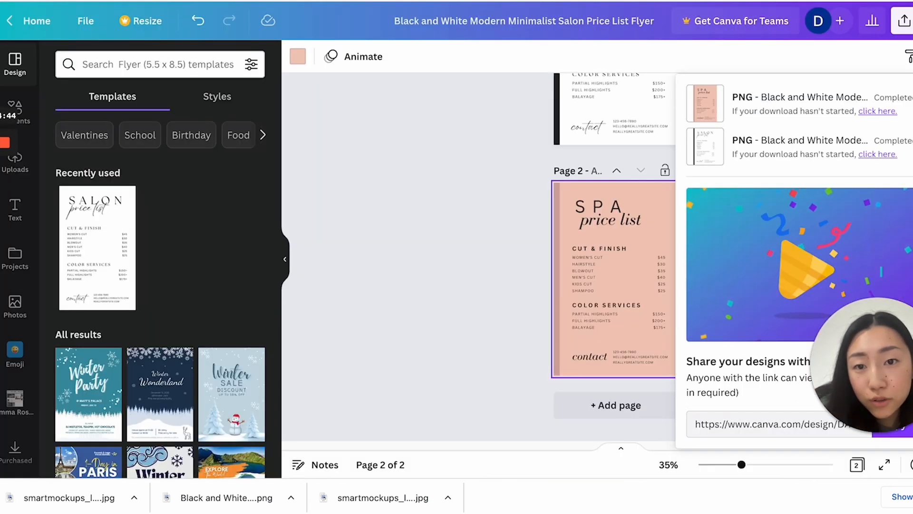
{"action": "scroll", "coordinate": [461, 179], "scroll_direction": "up", "scroll_amount": 3}
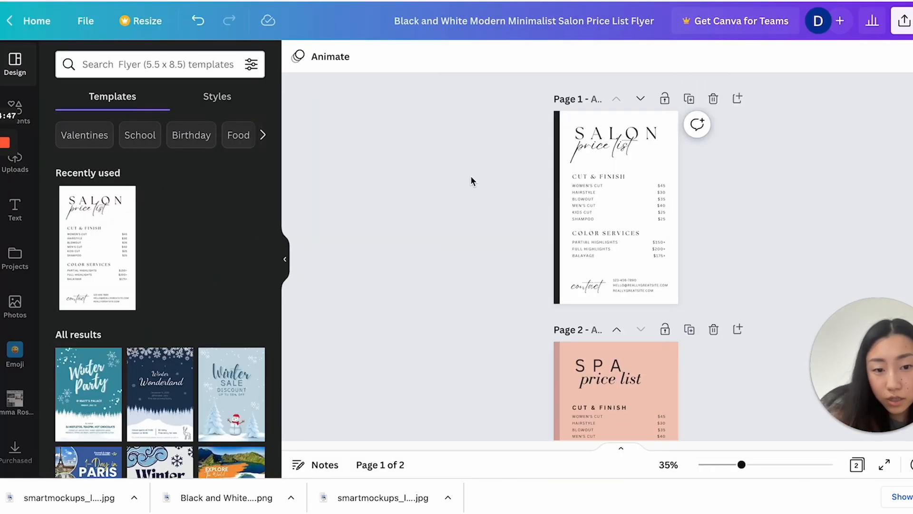
{"action": "left_click_drag", "start_coordinate": [510, 120], "coordinate": [751, 304]}
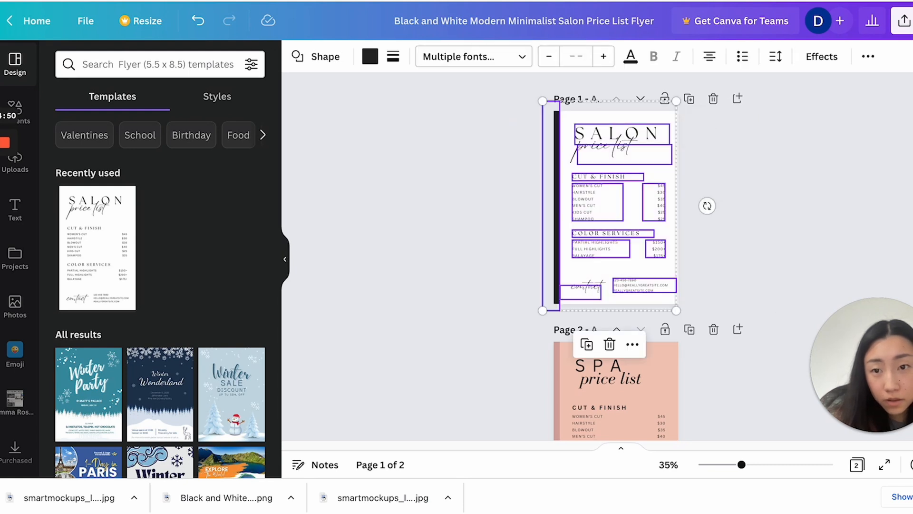
{"action": "key", "text": "ctrl+Tab"}
{"action": "key", "text": "super+v"}
{"action": "left_click_drag", "start_coordinate": [656, 333], "coordinate": [695, 393]}
{"action": "left_click", "coordinate": [790, 244]}
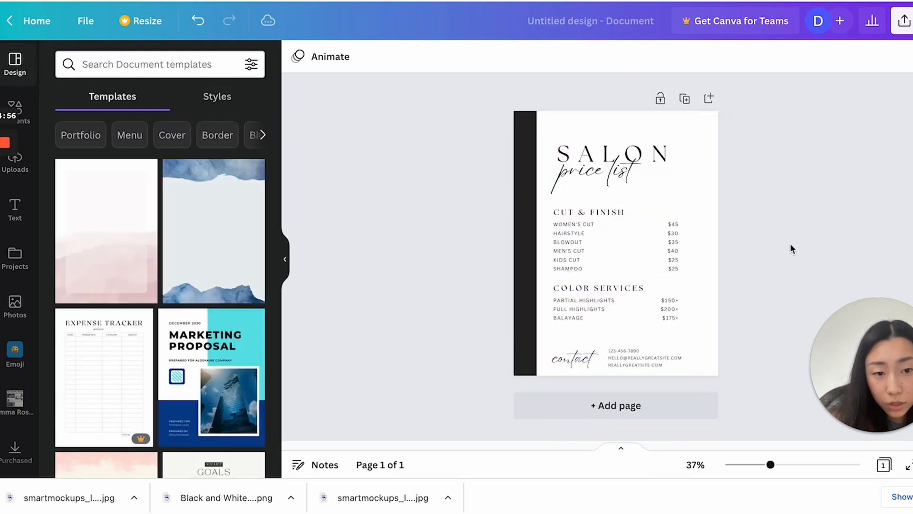
Move the title and service lists higher on the US Letter page, and shift the contact block up and slightly right.
{"action": "left_click_drag", "start_coordinate": [789, 192], "coordinate": [599, 151]}
{"action": "left_click_drag", "start_coordinate": [599, 150], "coordinate": [596, 138]}
{"action": "left_click_drag", "start_coordinate": [745, 332], "coordinate": [575, 199]}
{"action": "left_click", "coordinate": [729, 381]}
{"action": "left_click_drag", "start_coordinate": [563, 355], "coordinate": [574, 338]}
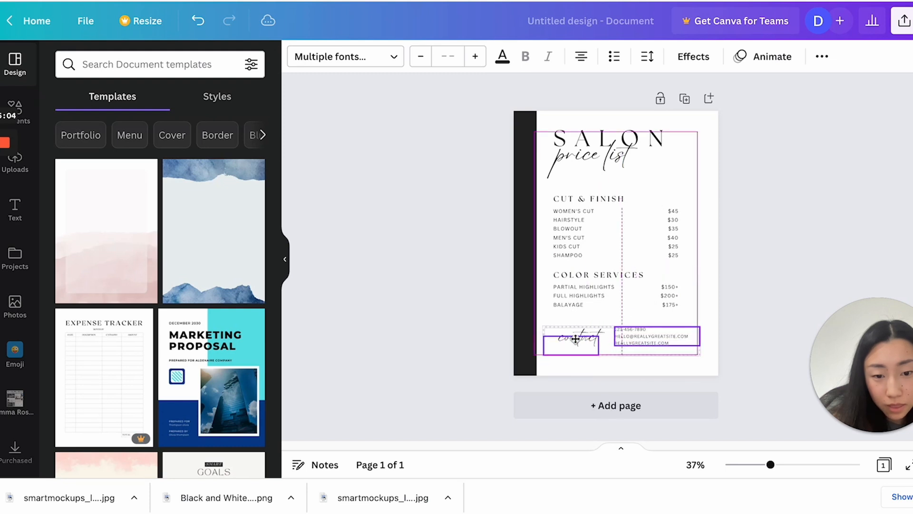
{"action": "left_click", "coordinate": [743, 260]}
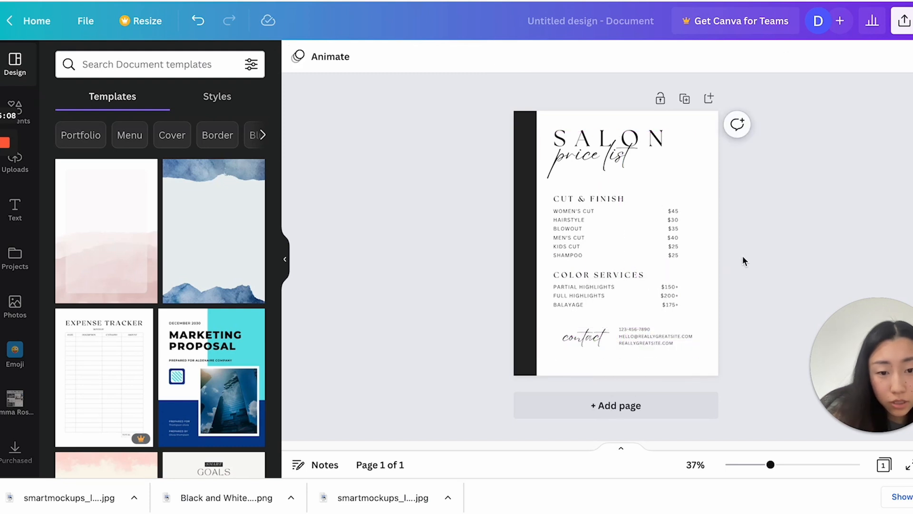
Download the US Letter price list design as a PNG.
{"action": "left_click", "coordinate": [892, 24]}
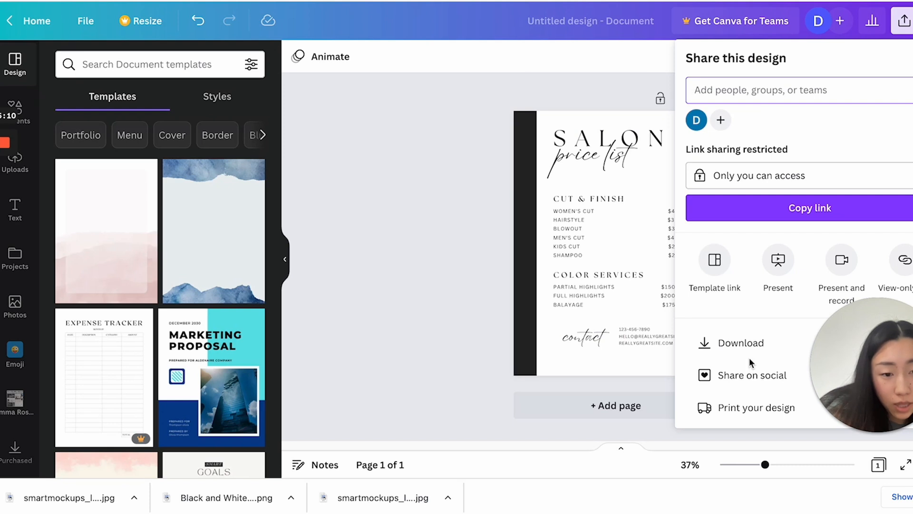
{"action": "left_click", "coordinate": [750, 355]}
{"action": "left_click", "coordinate": [773, 271]}
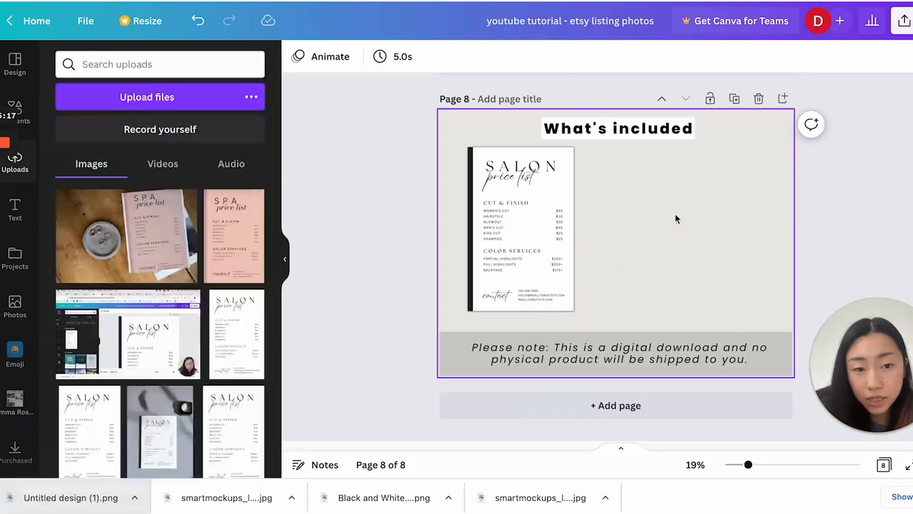
Place the downloaded US Letter image beside the first price list on page 8 of the listing photos and shrink both images.
{"action": "left_click_drag", "start_coordinate": [678, 211], "coordinate": [674, 214]}
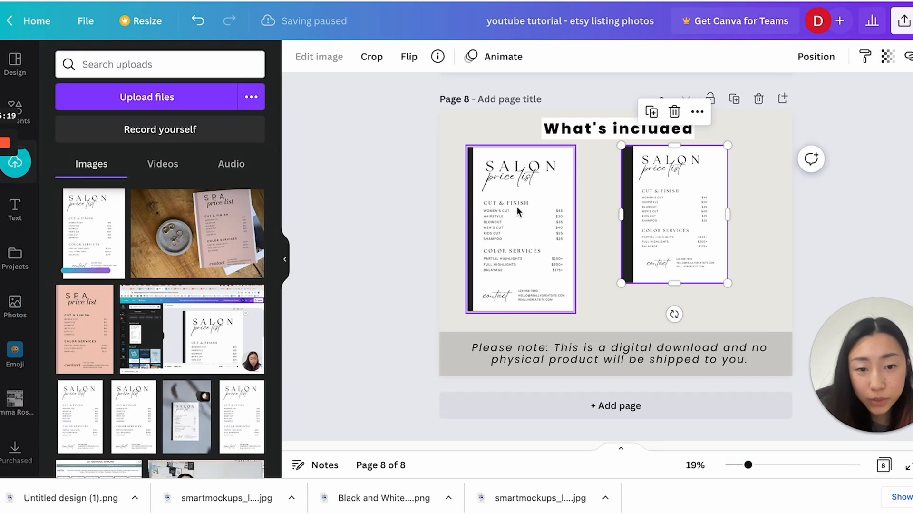
{"action": "left_click", "coordinate": [517, 207]}
{"action": "left_click_drag", "start_coordinate": [689, 230], "coordinate": [688, 234]}
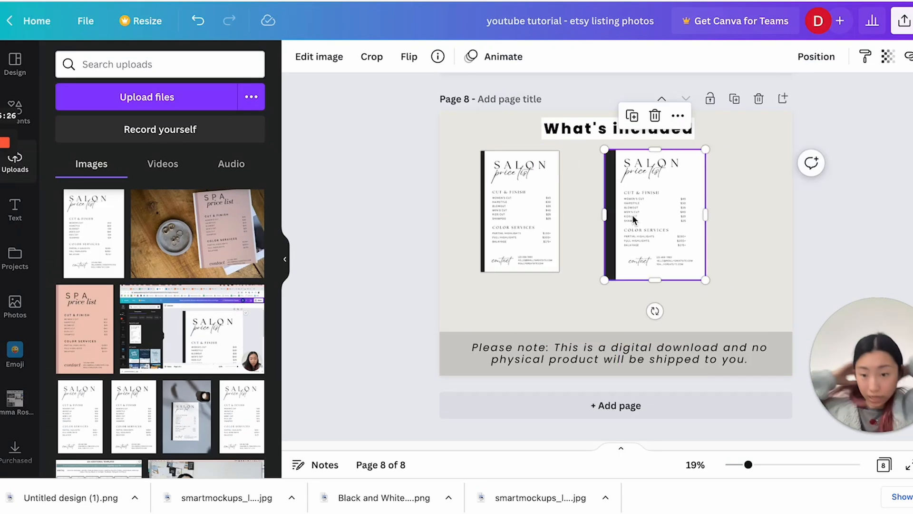
{"action": "left_click", "coordinate": [425, 182]}
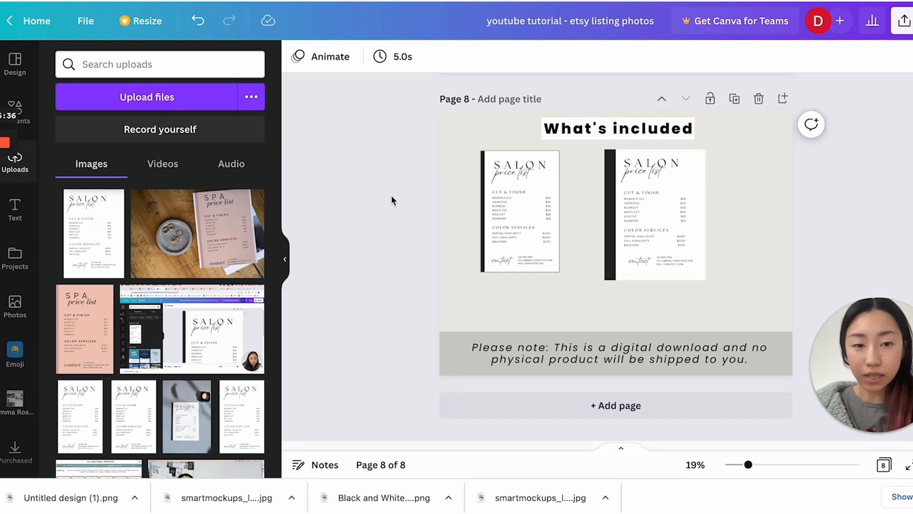
{"action": "left_click_drag", "start_coordinate": [652, 230], "coordinate": [632, 228]}
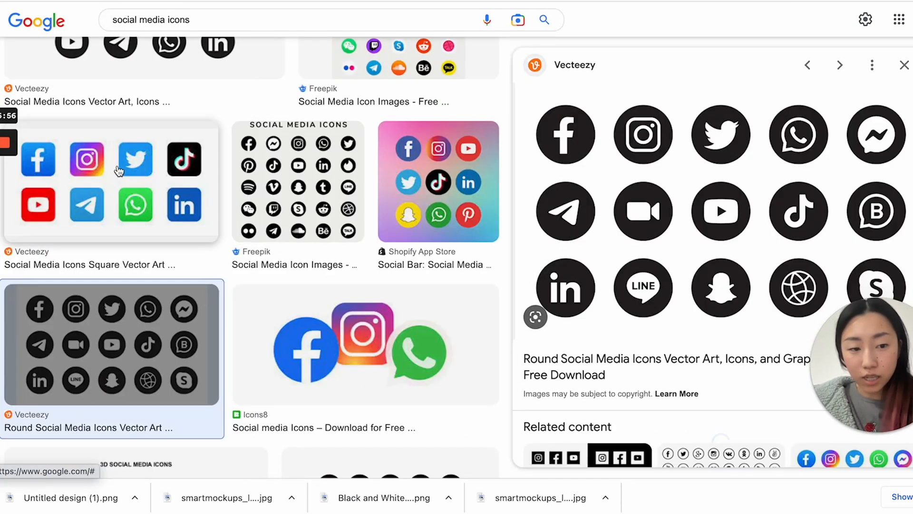
Capture the round black social media icons from the Google Images preview and paste the capture onto page 8.
{"action": "left_click_drag", "start_coordinate": [858, 381], "coordinate": [225, 306]}
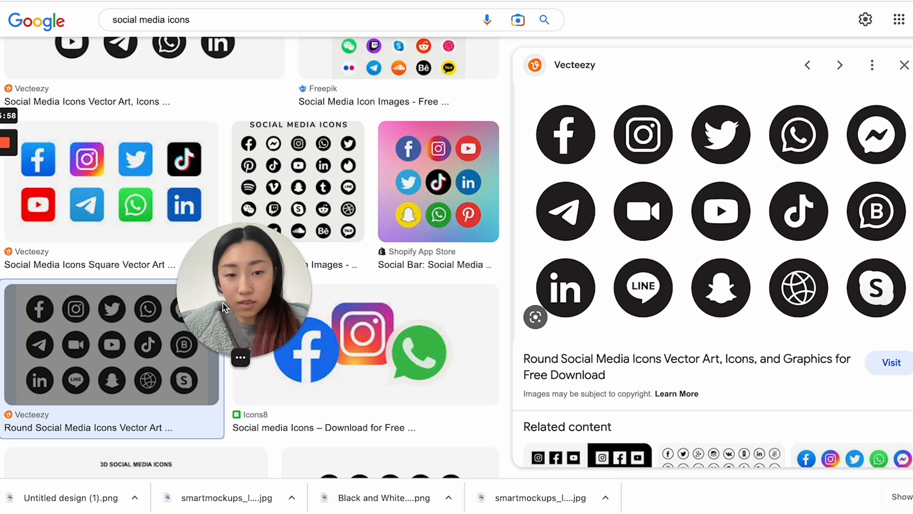
{"action": "left_click_drag", "start_coordinate": [518, 100], "coordinate": [911, 356]}
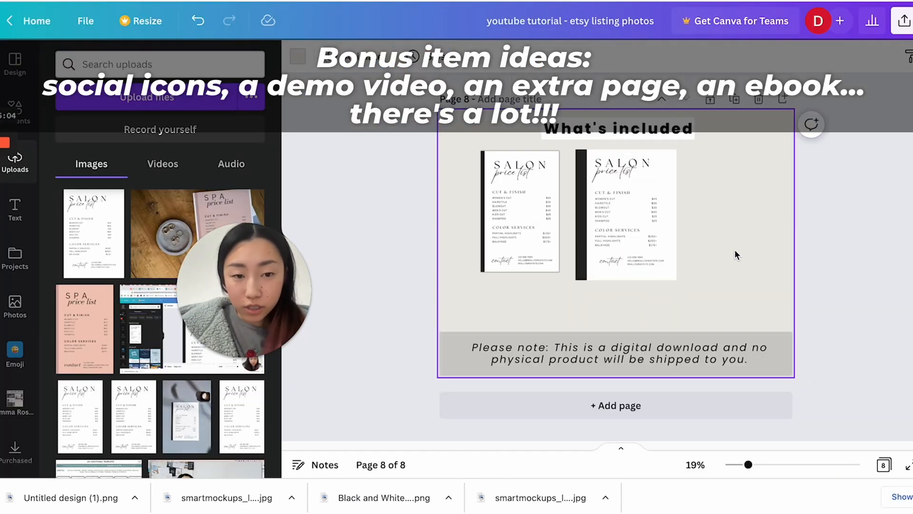
{"action": "key", "text": "ctrl+v"}
Shrink the US Letter image to the first price list's height and space both images and the social icons across page 8.
{"action": "left_click_drag", "start_coordinate": [631, 215], "coordinate": [624, 215]}
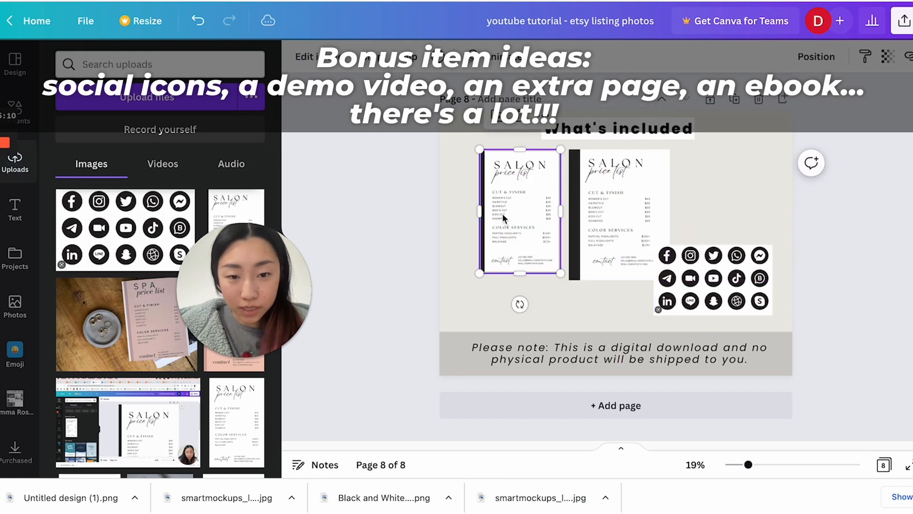
{"action": "left_click_drag", "start_coordinate": [504, 215], "coordinate": [490, 214]}
{"action": "left_click", "coordinate": [603, 209]}
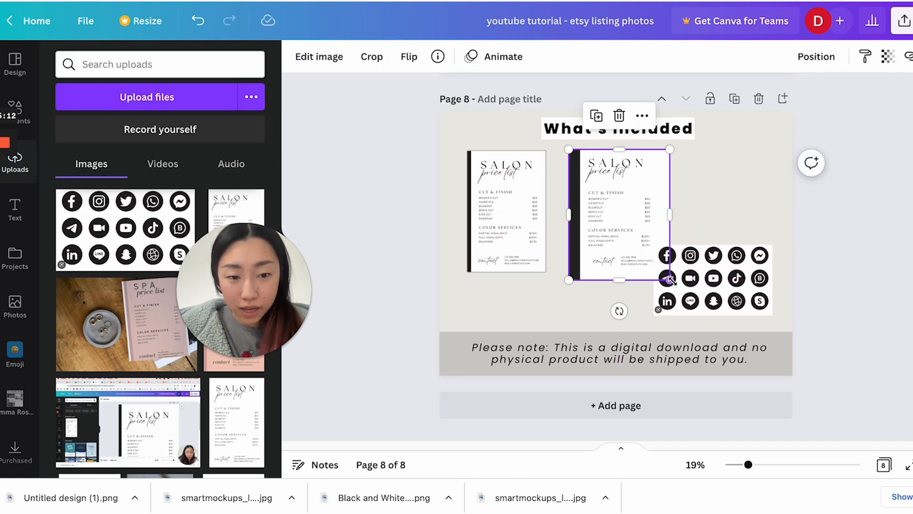
{"action": "left_click_drag", "start_coordinate": [671, 281], "coordinate": [665, 274]}
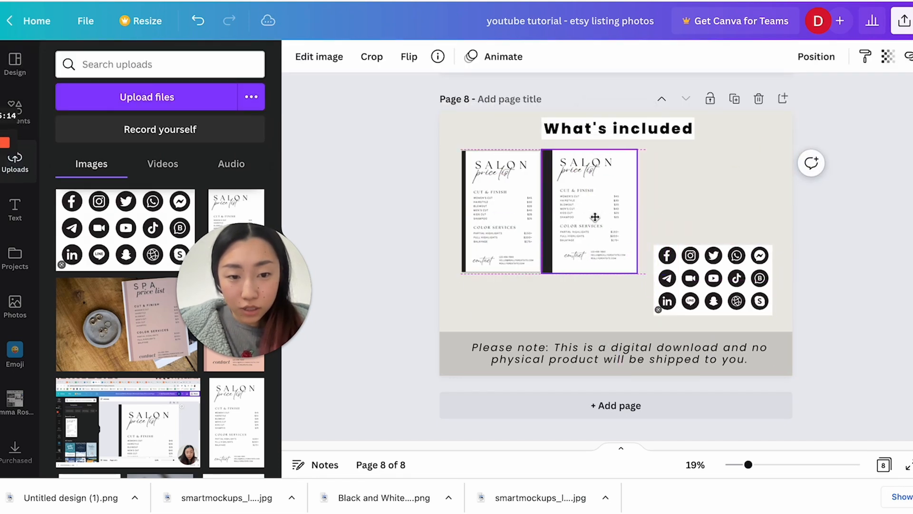
{"action": "left_click_drag", "start_coordinate": [595, 217], "coordinate": [590, 218]}
{"action": "left_click_drag", "start_coordinate": [715, 276], "coordinate": [723, 269]}
{"action": "left_click_drag", "start_coordinate": [618, 233], "coordinate": [632, 233]}
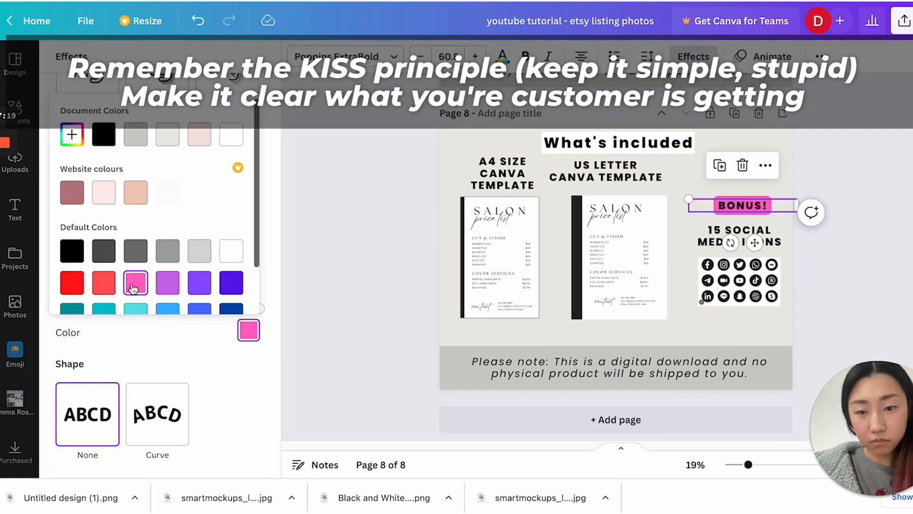
Remove the digital download note and its grey bar from page 8, and apply a Shadows effect to the US Letter image.
{"action": "left_click_drag", "start_coordinate": [408, 338], "coordinate": [814, 379]}
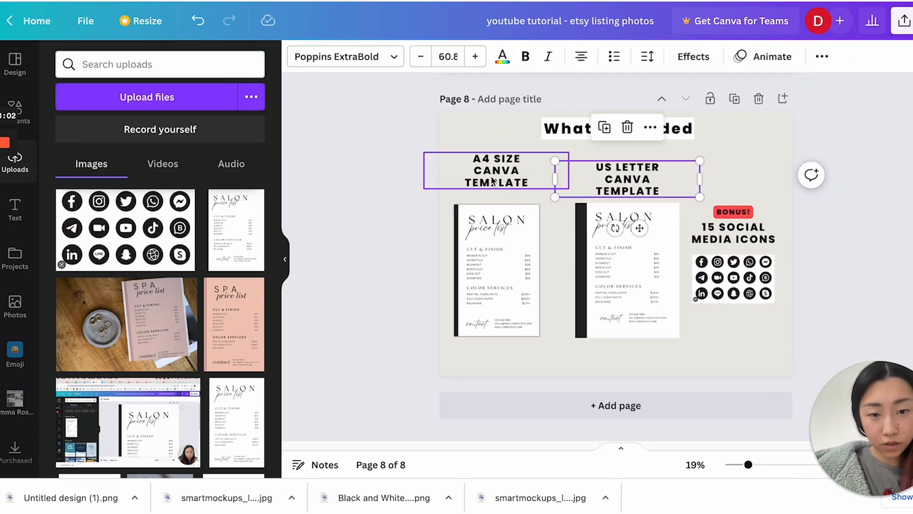
{"action": "left_click", "coordinate": [387, 179]}
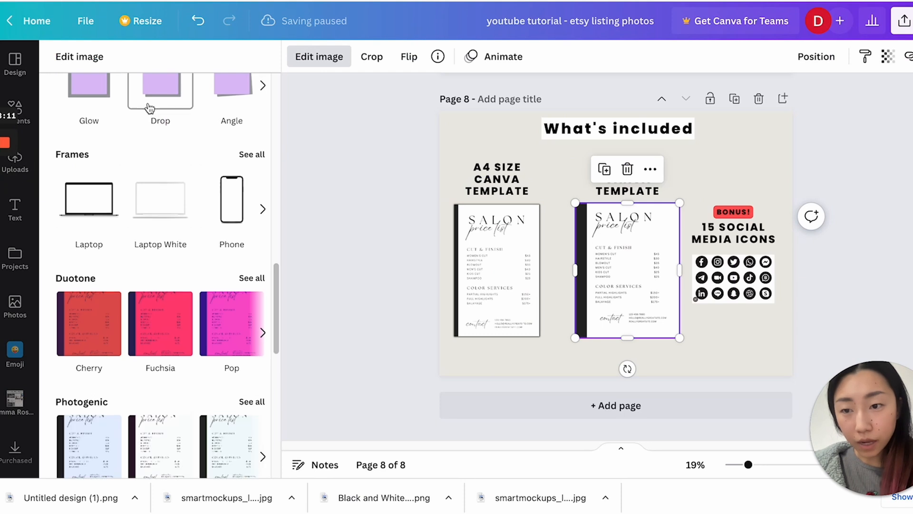
{"action": "scroll", "coordinate": [133, 204], "scroll_direction": "up", "scroll_amount": 15}
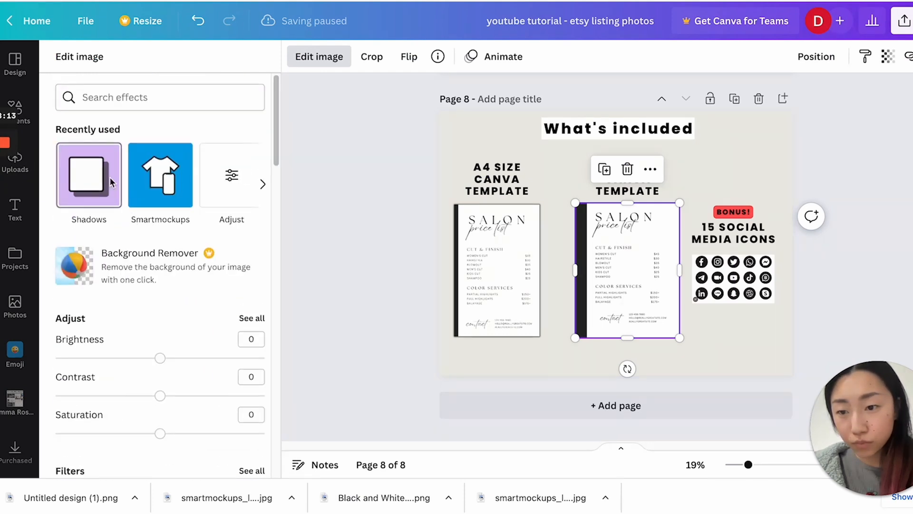
{"action": "left_click", "coordinate": [111, 182]}
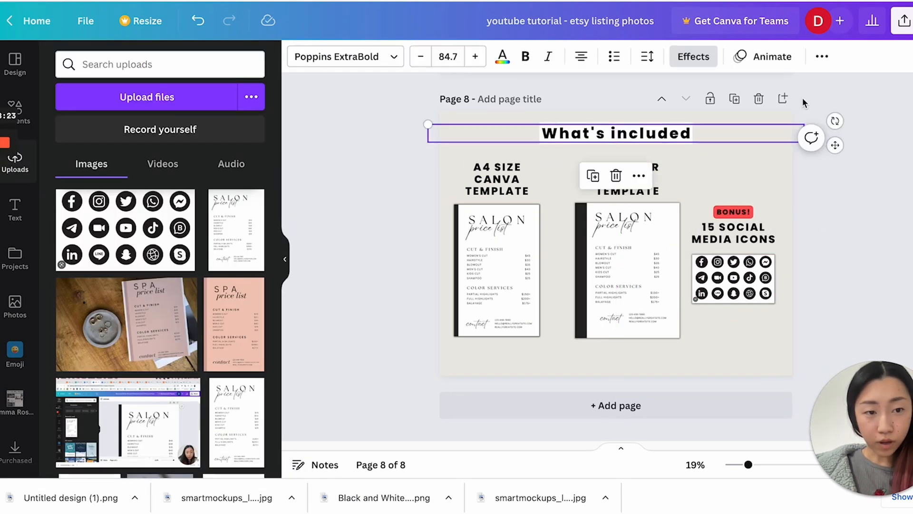
Add page 9 with italic text inviting buyers to send a message with any questions about the listing before they purchase.
{"action": "left_click", "coordinate": [783, 99]}
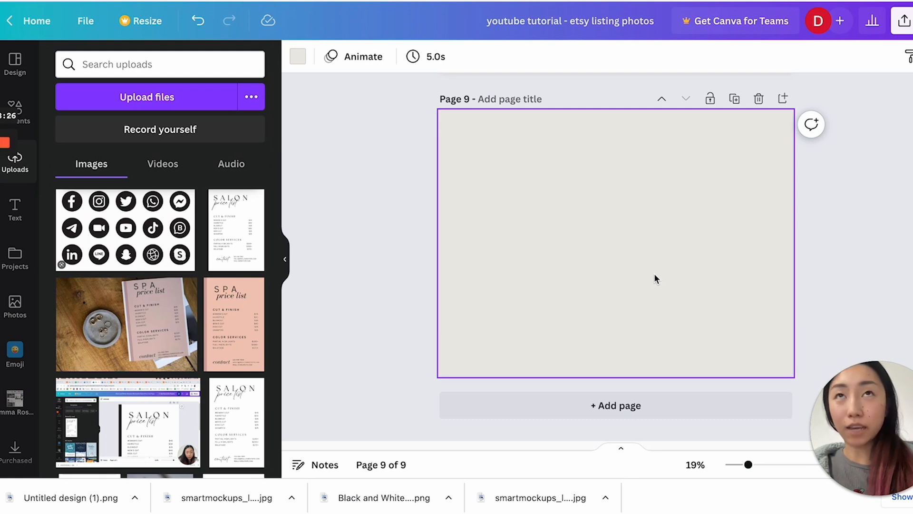
{"action": "scroll", "coordinate": [649, 277], "scroll_direction": "up", "scroll_amount": 10}
{"action": "scroll", "coordinate": [642, 276], "scroll_direction": "down", "scroll_amount": 10}
{"action": "type", "text": "Please note: This is a digital download and no physical product will be shipped to you."}
{"action": "key", "text": "ctrl+a"}
{"action": "type", "text": "If you have any questions about this lis"}
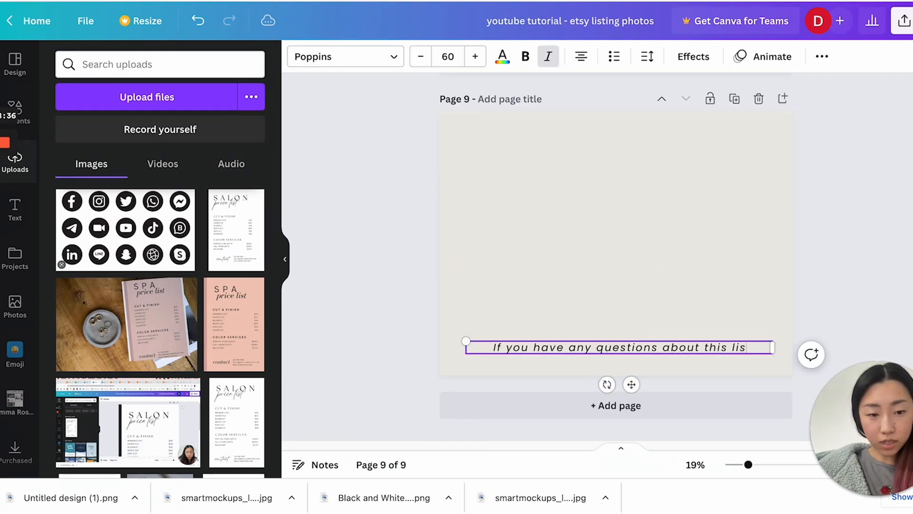
{"action": "type", "text": "ting, feel free to send me a message! I'm happy to answer any questions you have about it before you purchase."}
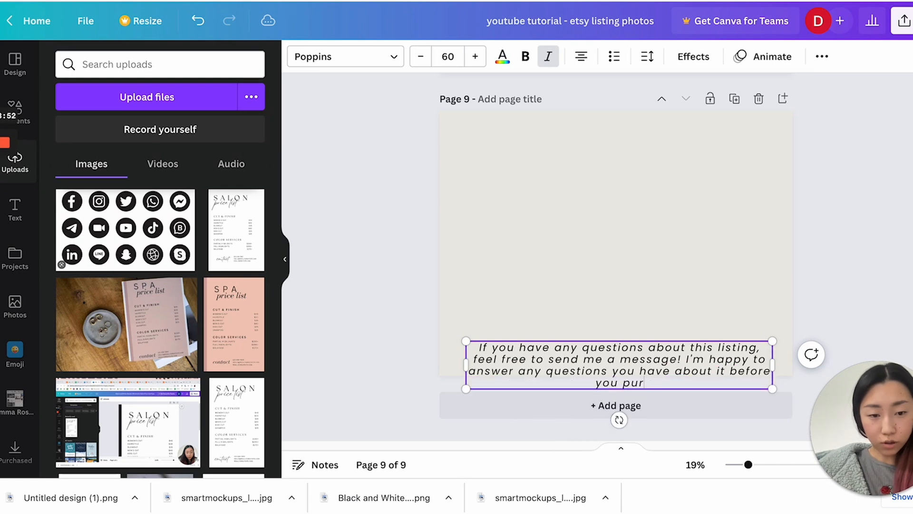
Move the questions message up to the middle of page 9 and narrow its text box.
{"action": "left_click", "coordinate": [698, 190]}
{"action": "left_click_drag", "start_coordinate": [619, 360], "coordinate": [618, 225]}
{"action": "left_click_drag", "start_coordinate": [774, 230], "coordinate": [720, 230]}
{"action": "left_click", "coordinate": [702, 181]}
{"action": "left_click", "coordinate": [705, 212]}
{"action": "left_click", "coordinate": [698, 174]}
{"action": "scroll", "coordinate": [699, 200], "scroll_direction": "up", "scroll_amount": 15}
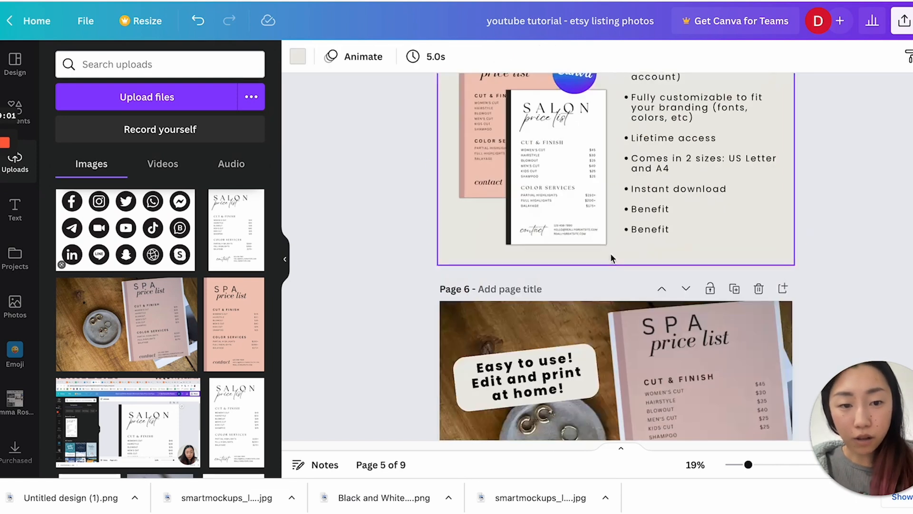
{"action": "left_click", "coordinate": [842, 223]}
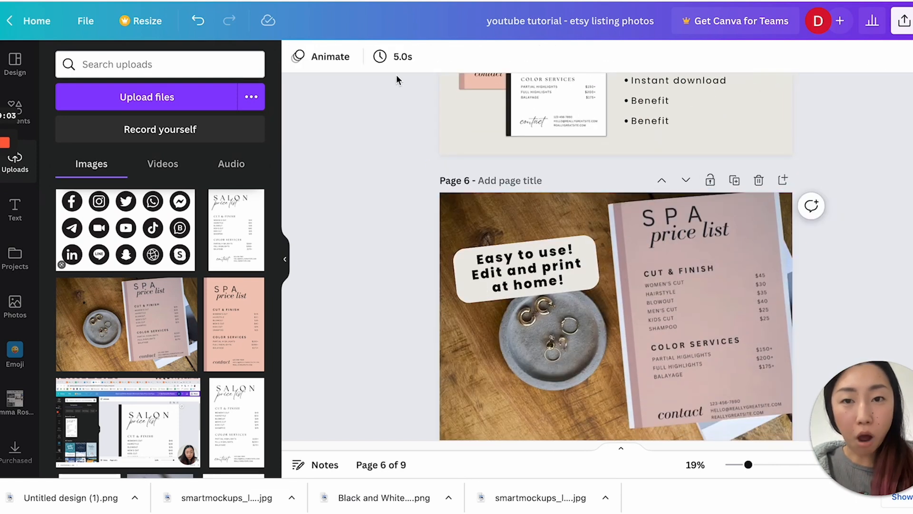
{"action": "scroll", "coordinate": [412, 220], "scroll_direction": "down", "scroll_amount": 15}
{"action": "scroll", "coordinate": [542, 257], "scroll_direction": "up", "scroll_amount": 3}
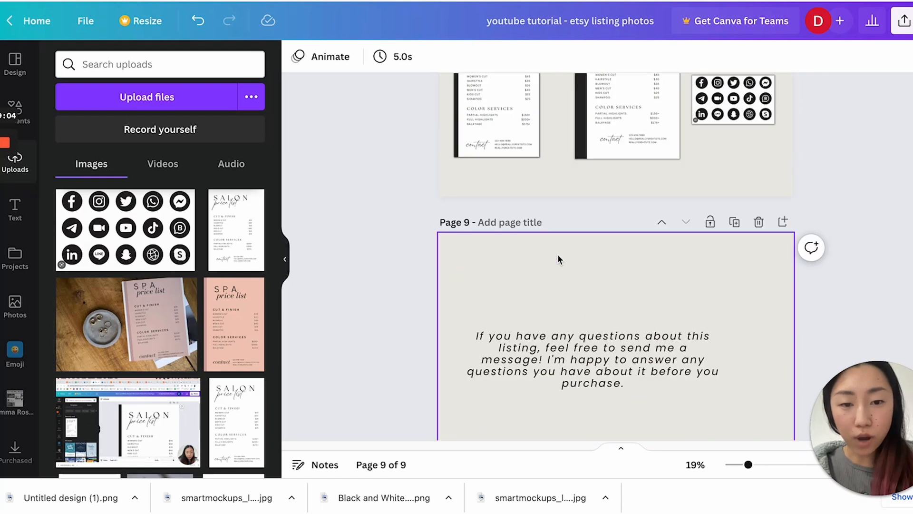
Place the uploaded white salon price list image on page 9 and open the Smartmockups effect for it.
{"action": "left_click", "coordinate": [512, 137]}
{"action": "left_click", "coordinate": [391, 287]}
{"action": "left_click_drag", "start_coordinate": [230, 252], "coordinate": [615, 300]}
{"action": "left_click", "coordinate": [324, 59]}
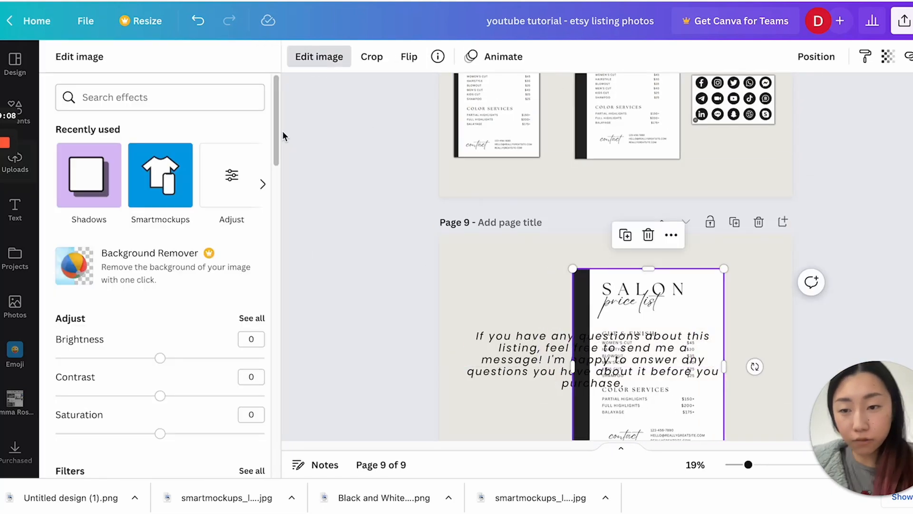
{"action": "left_click", "coordinate": [177, 196]}
{"action": "scroll", "coordinate": [192, 209], "scroll_direction": "down", "scroll_amount": 10}
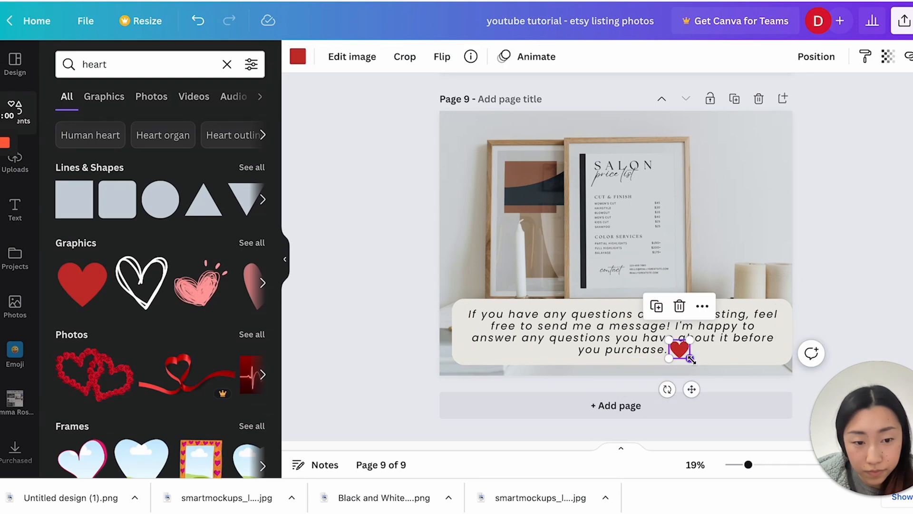
Position the small red heart directly after the word "purchase." at the end of the page 9 message.
{"action": "left_click", "coordinate": [678, 352]}
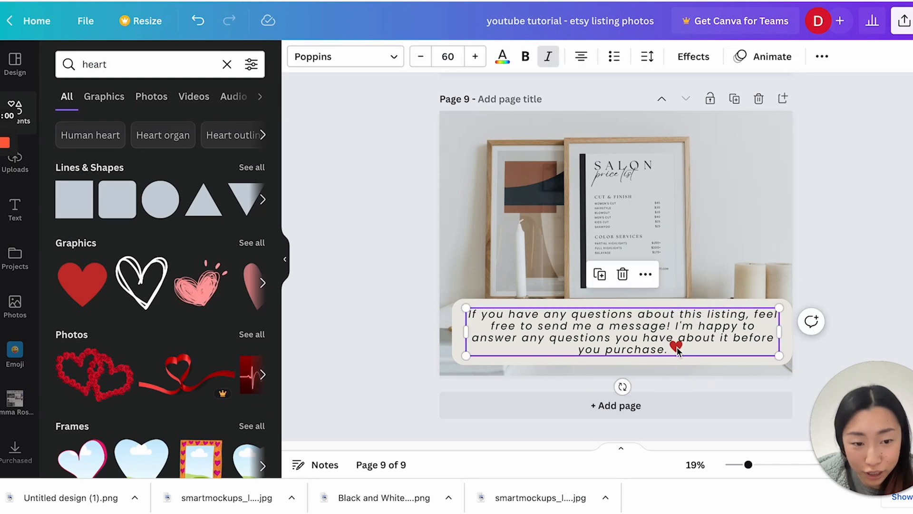
{"action": "left_click_drag", "start_coordinate": [785, 468], "coordinate": [756, 464]}
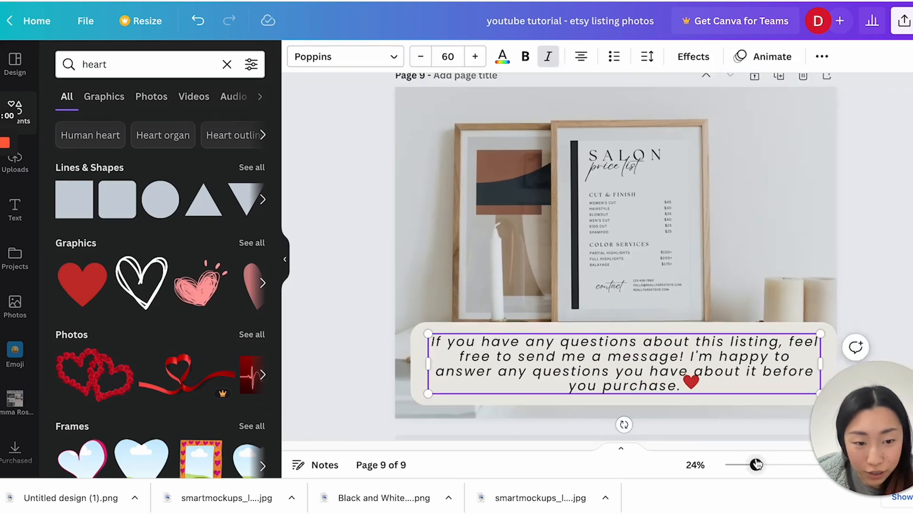
{"action": "left_click", "coordinate": [703, 401]}
{"action": "left_click_drag", "start_coordinate": [692, 383], "coordinate": [692, 353]}
{"action": "left_click", "coordinate": [692, 382]}
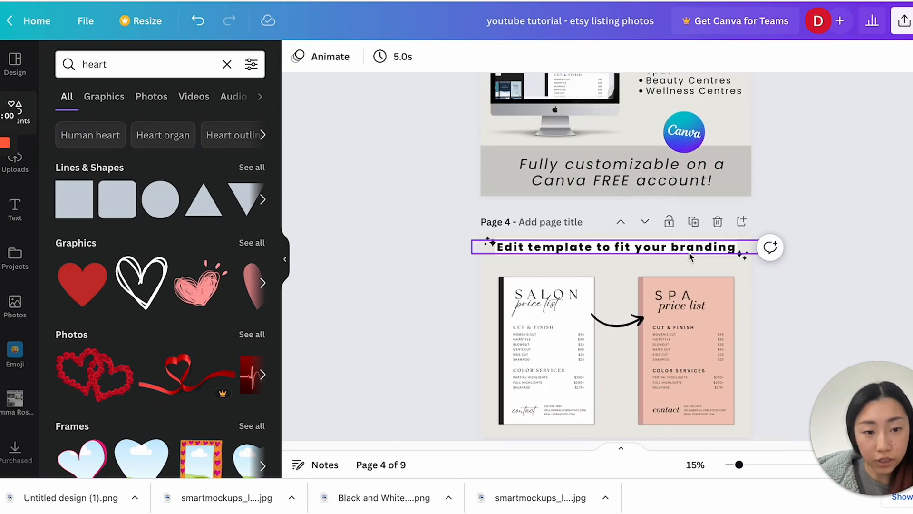
Select both sparkle graphics at the ends of the page 4 heading.
{"action": "left_click", "coordinate": [742, 256]}
{"action": "left_click", "coordinate": [491, 243], "text": "shift"}
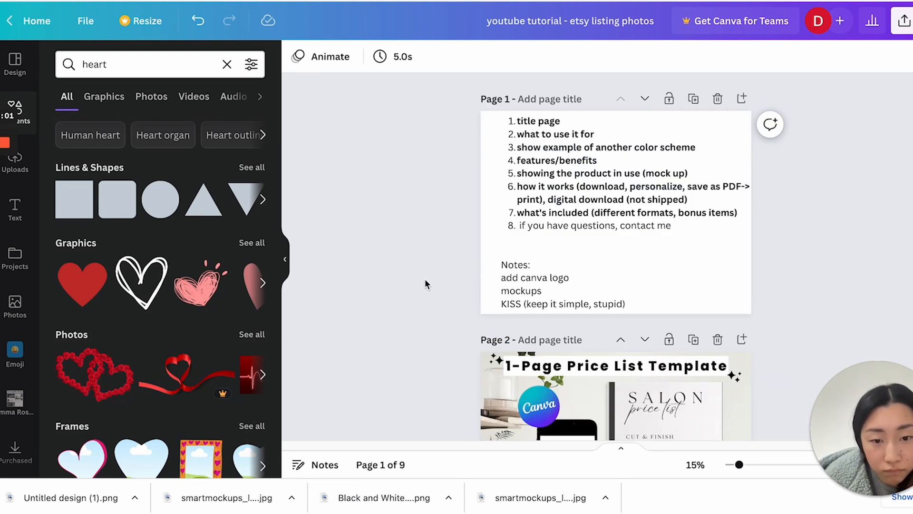
Review the listing photo pages in order, starting from the outline on page 1.
{"action": "scroll", "coordinate": [424, 278], "scroll_direction": "down", "scroll_amount": 10}
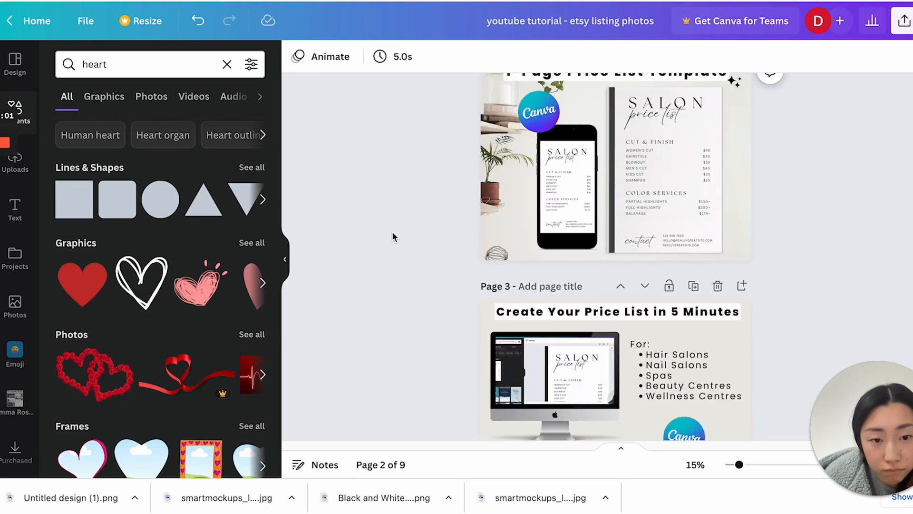
{"action": "scroll", "coordinate": [392, 232], "scroll_direction": "down", "scroll_amount": 10}
{"action": "scroll", "coordinate": [392, 232], "scroll_direction": "up", "scroll_amount": 5}
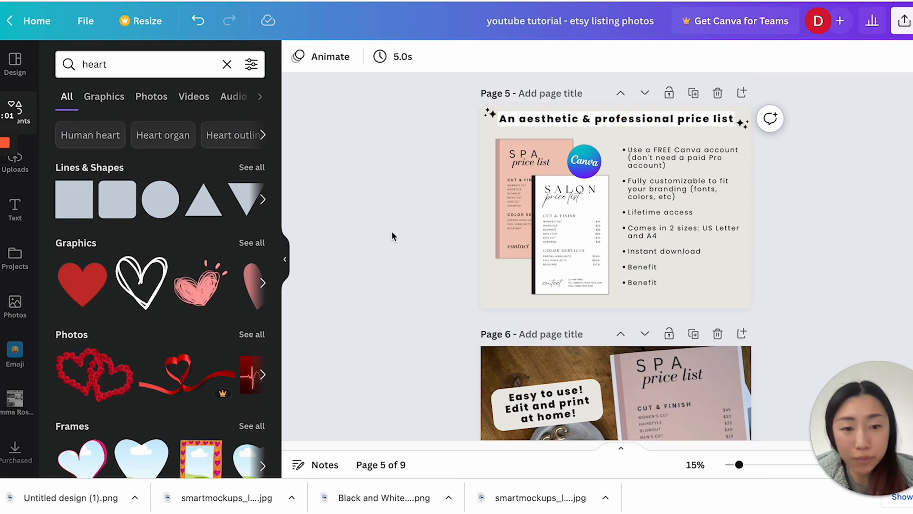
{"action": "scroll", "coordinate": [392, 231], "scroll_direction": "down", "scroll_amount": 1}
{"action": "scroll", "coordinate": [392, 230], "scroll_direction": "down", "scroll_amount": 15}
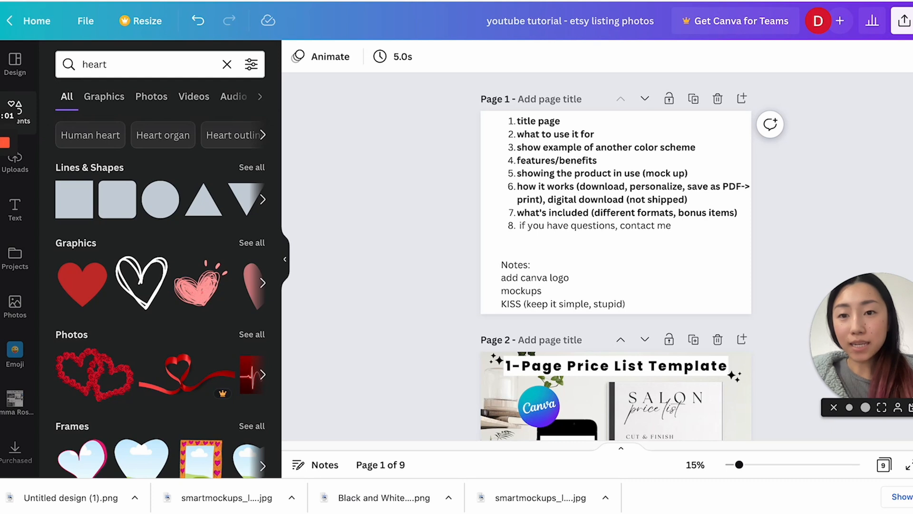
Switch to the Black and White Modern Minimalist Salon Price List Flyer design and bring its first page's heading into view.
{"action": "left_click", "coordinate": [285, 1]}
{"action": "scroll", "coordinate": [456, 189], "scroll_direction": "down", "scroll_amount": 2}
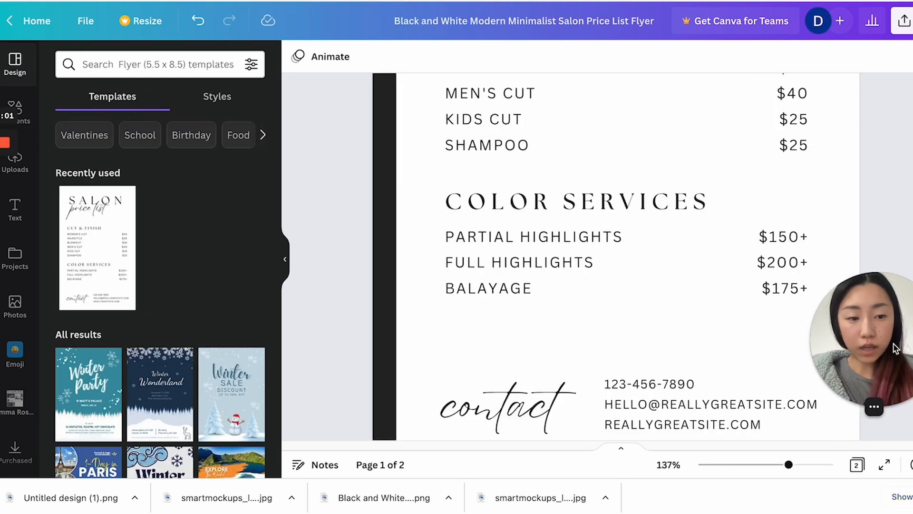
{"action": "left_click_drag", "start_coordinate": [863, 385], "coordinate": [58, 474]}
{"action": "scroll", "coordinate": [744, 265], "scroll_direction": "up", "scroll_amount": 6}
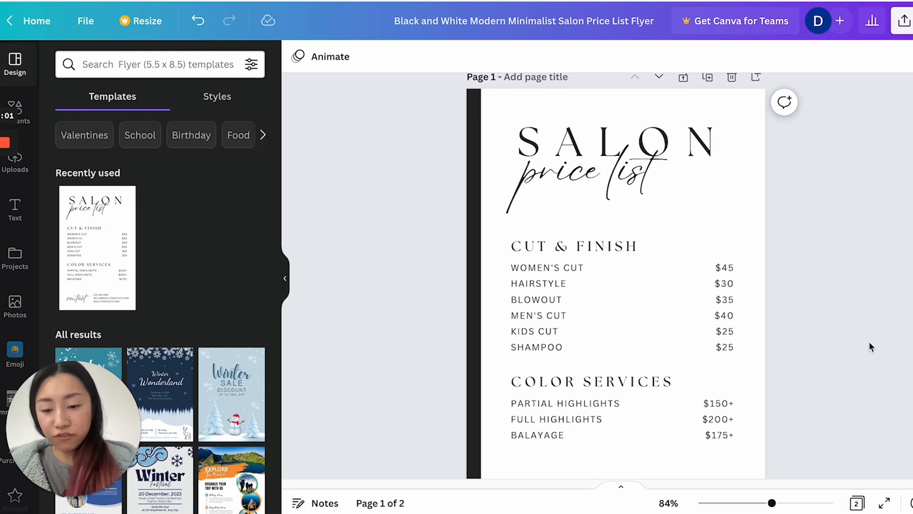
Start a macOS screen capture and extend the recording area over the whole flyer editing window.
{"action": "key", "text": "super+shift+5"}
{"action": "left_click_drag", "start_coordinate": [643, 354], "coordinate": [839, 414]}
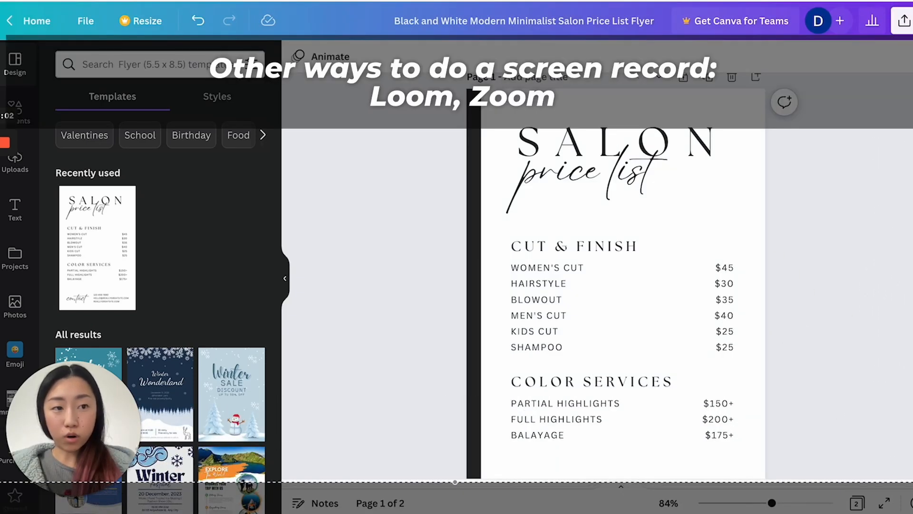
{"action": "left_click_drag", "start_coordinate": [580, 233], "coordinate": [572, 209]}
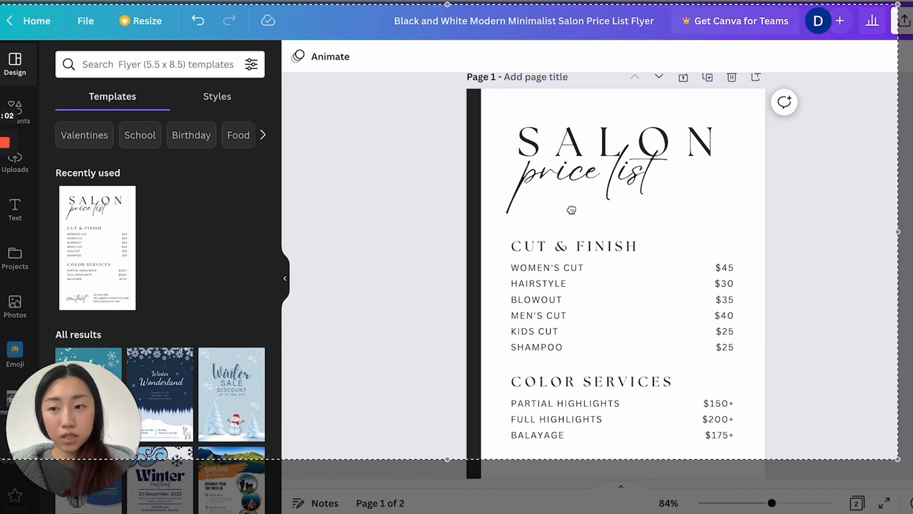
{"action": "left_click_drag", "start_coordinate": [897, 461], "coordinate": [911, 508]}
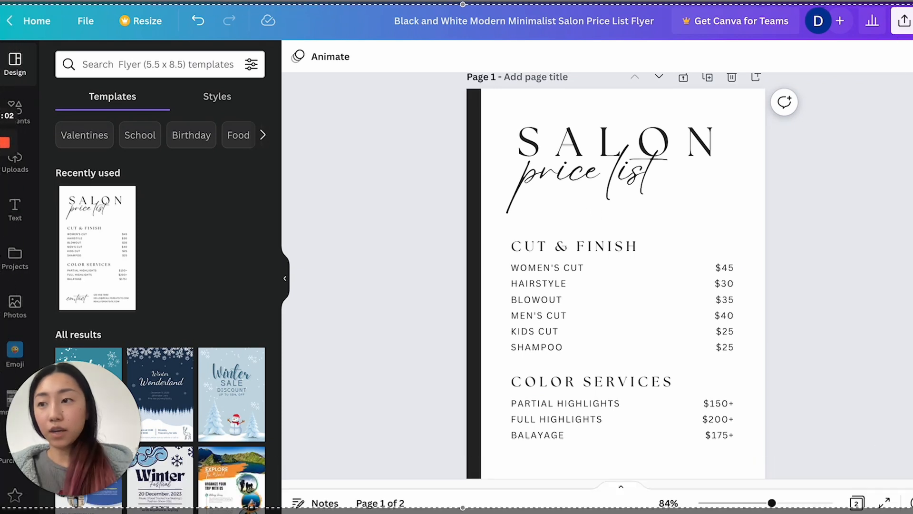
Replace the flyer's SALON title with SPA and change the font of the "price list" subtitle from script to serif.
{"action": "left_click", "coordinate": [602, 149]}
{"action": "double_click", "coordinate": [590, 145]}
{"action": "left_click_drag", "start_coordinate": [521, 144], "coordinate": [737, 126]}
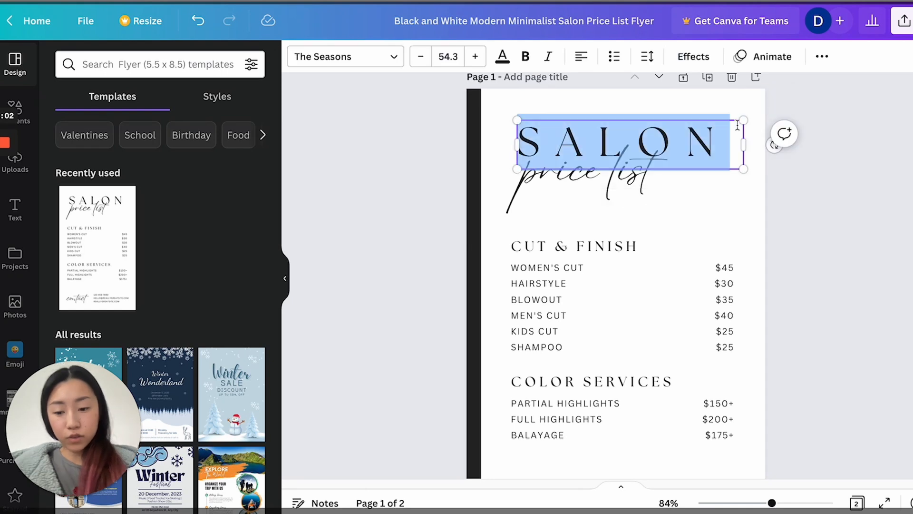
{"action": "type", "text": "SPA"}
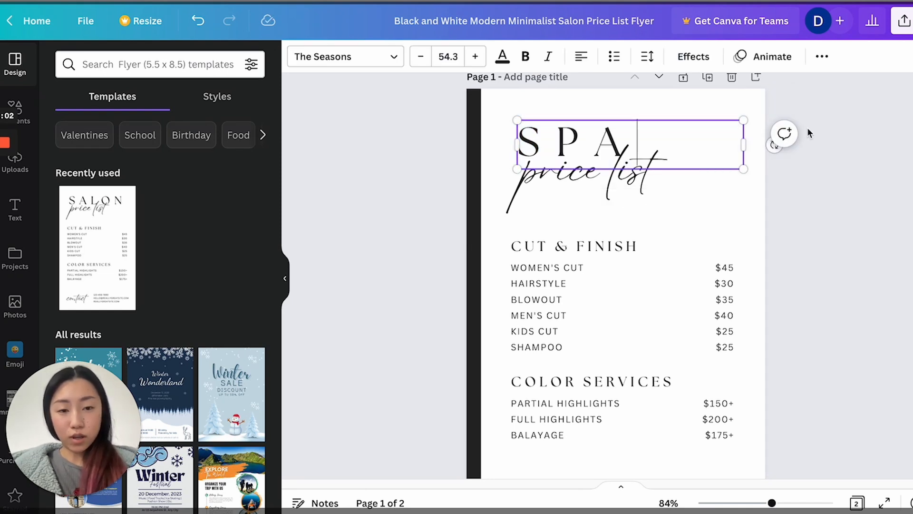
{"action": "left_click", "coordinate": [624, 194]}
{"action": "left_click", "coordinate": [379, 68]}
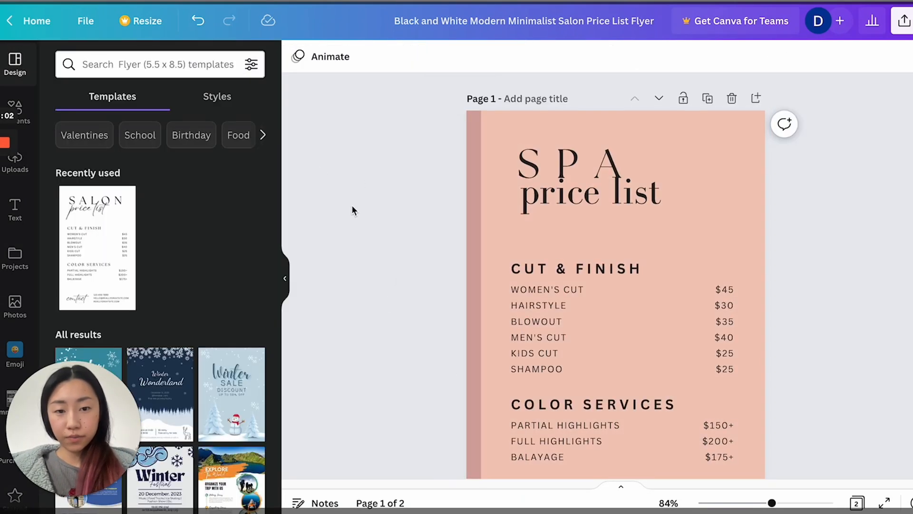
Change the first two services to 30-MINUTE MASSAGE and 60-MINUTE MASSAGE, and bring up the capture controls to end the recording.
{"action": "left_click_drag", "start_coordinate": [584, 290], "coordinate": [504, 292]}
{"action": "type", "text": "30-MINUTE MASSAGE"}
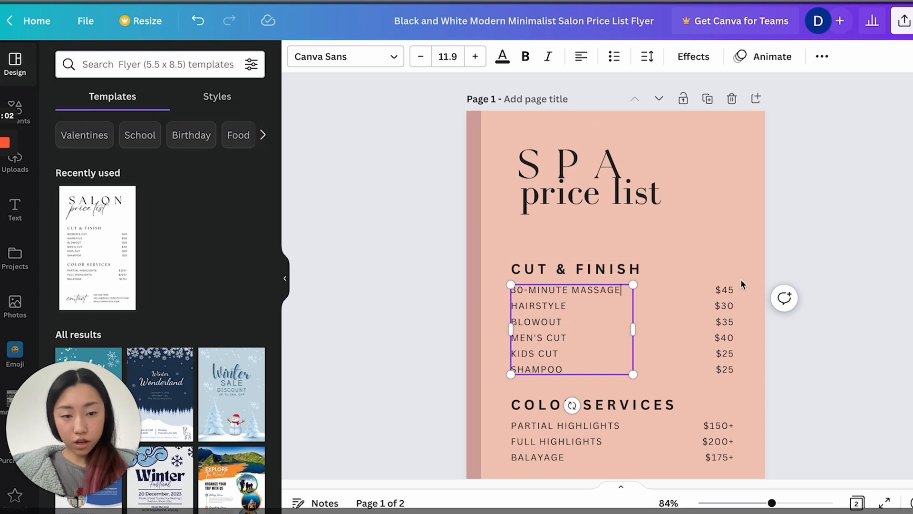
{"action": "key", "text": "BackSpace"}
{"action": "left_click", "coordinate": [407, 224]}
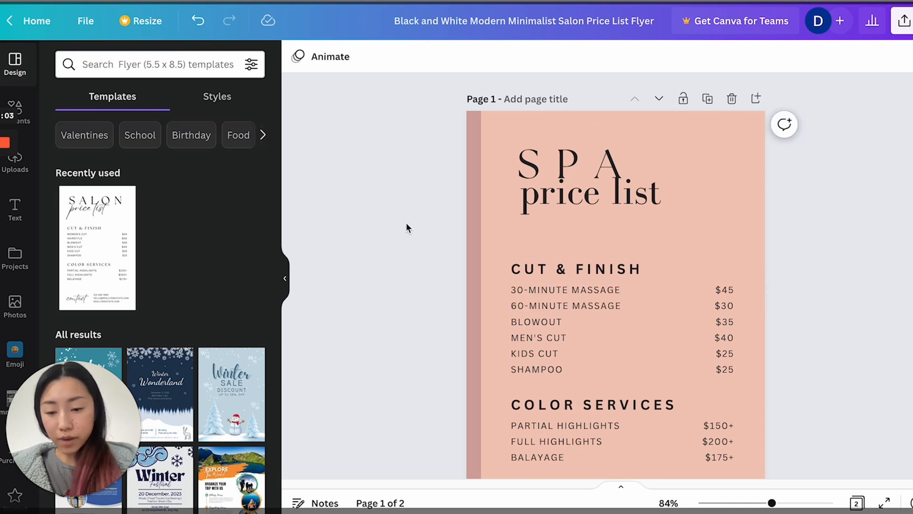
{"action": "key", "text": "super+shift+5"}
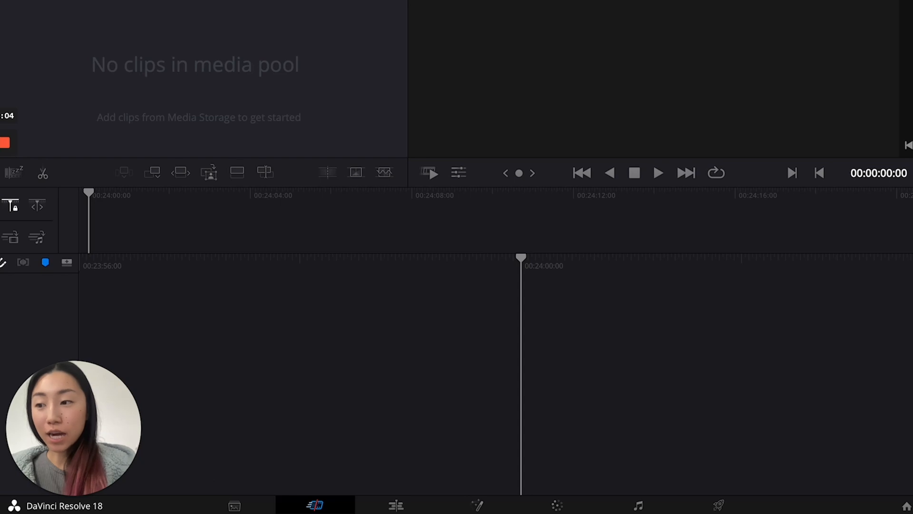
In DaVinci Resolve, speed up the screen recording clip to about 7 seconds and check its end on the timeline.
{"action": "left_click_drag", "start_coordinate": [89, 391], "coordinate": [224, 243]}
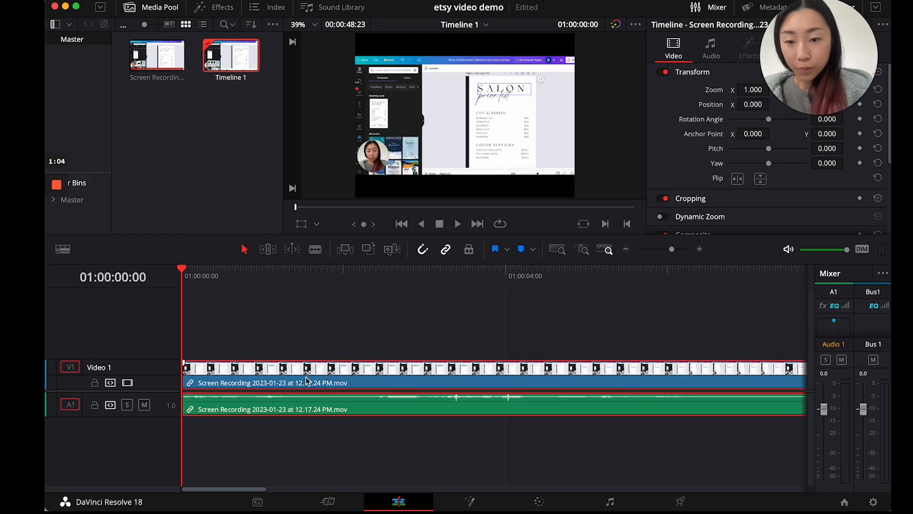
{"action": "right_click", "coordinate": [306, 376]}
{"action": "left_click", "coordinate": [337, 187]}
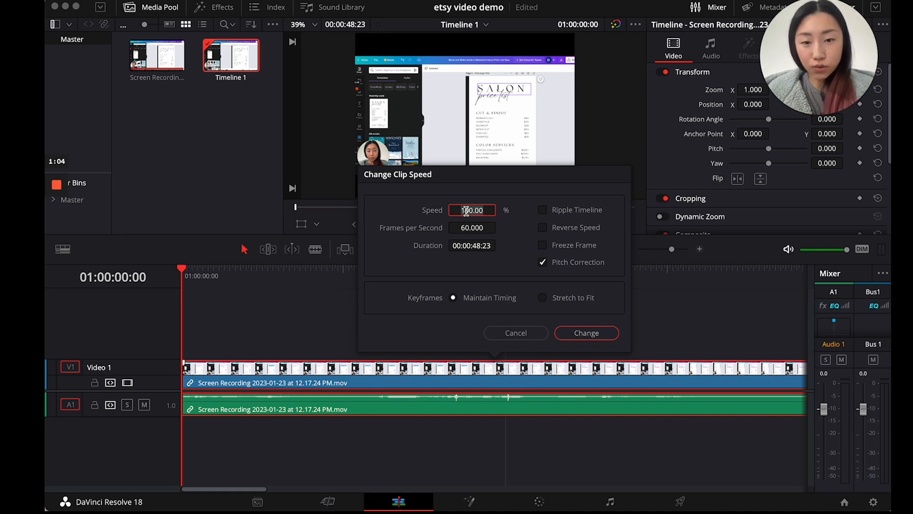
{"action": "left_click", "coordinate": [610, 334]}
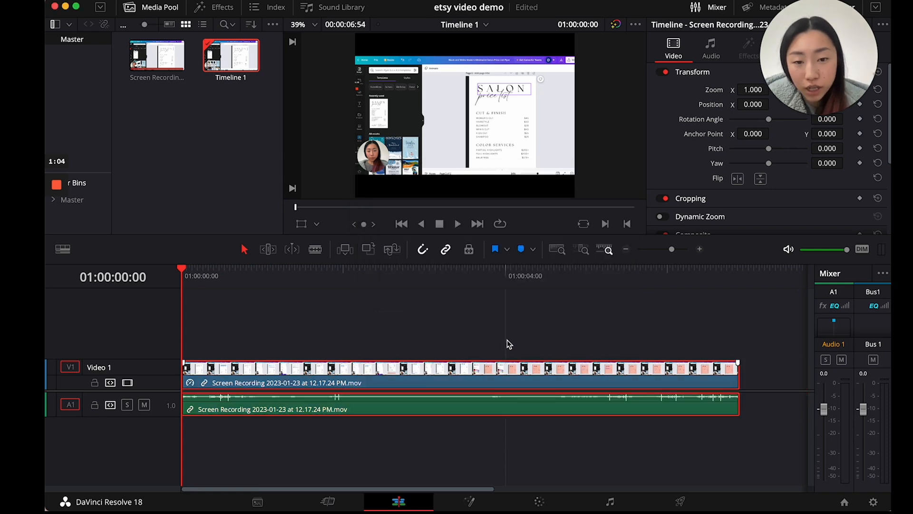
{"action": "left_click", "coordinate": [745, 284]}
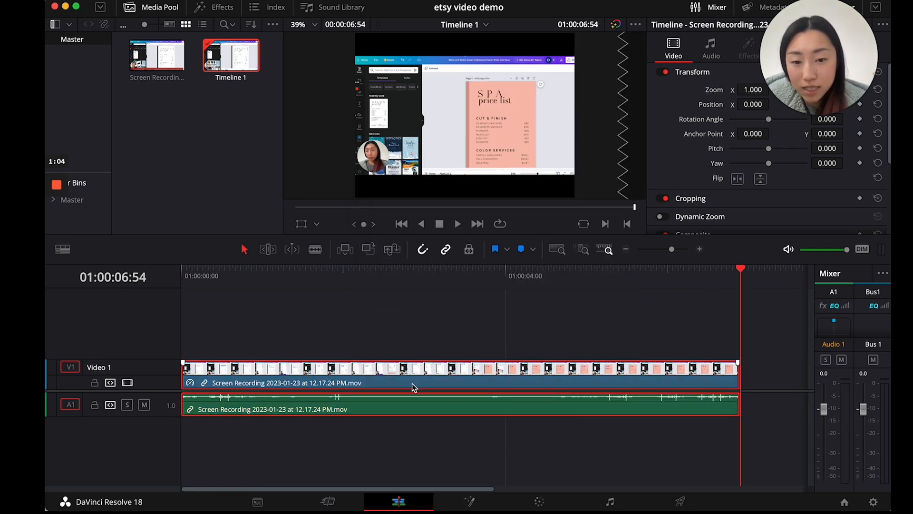
{"action": "key", "text": "space"}
Scale the recording clip to a zoom of 1.470 and shift it to position X 30.857 to frame the flyer.
{"action": "left_click_drag", "start_coordinate": [748, 90], "coordinate": [778, 93]}
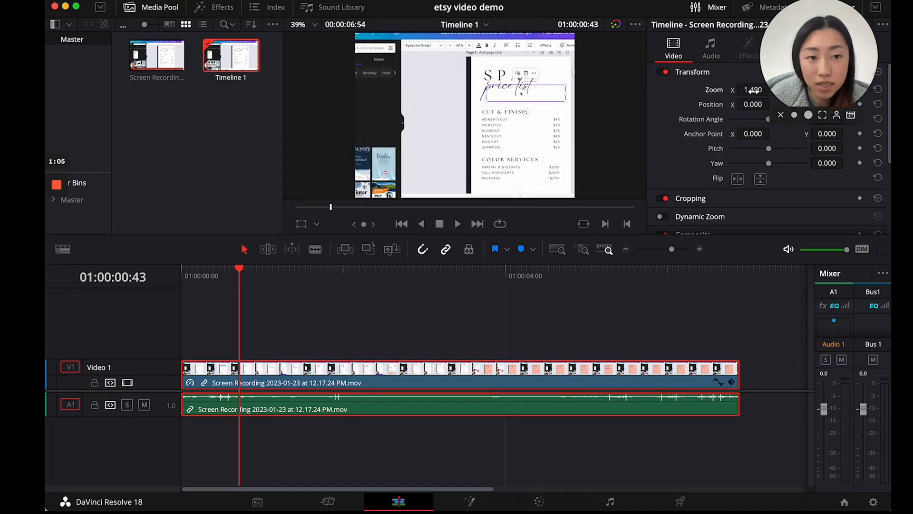
{"action": "left_click_drag", "start_coordinate": [755, 90], "coordinate": [753, 90]}
{"action": "left_click", "coordinate": [300, 224]}
{"action": "mouse_move", "coordinate": [479, 159]}
{"action": "left_mouse_down"}
{"action": "mouse_move", "coordinate": [458, 159]}
{"action": "mouse_move", "coordinate": [483, 157]}
{"action": "left_mouse_up"}
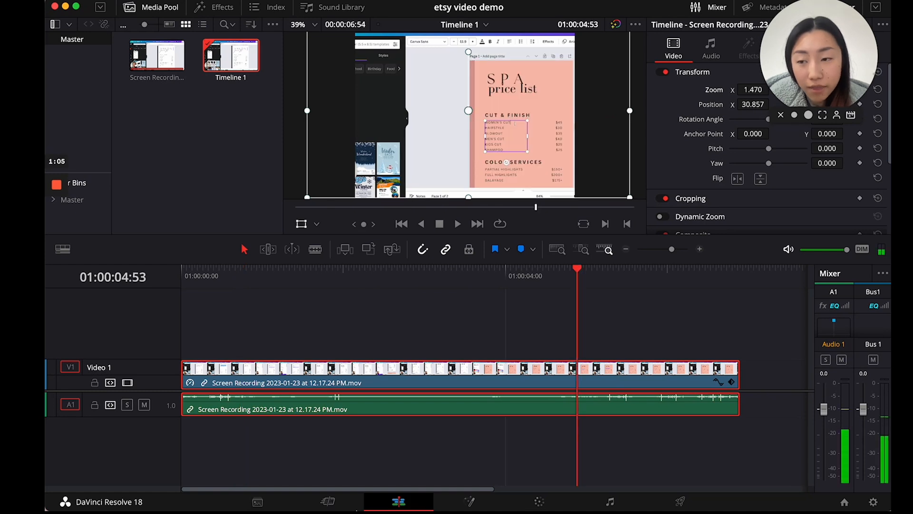
Switch to the Canva design "youtube tutorial - etsy listing photos" in Chrome and add page 10 at the end.
{"action": "mouse_move", "coordinate": [357, 500]}
{"action": "left_click", "coordinate": [294, 490]}
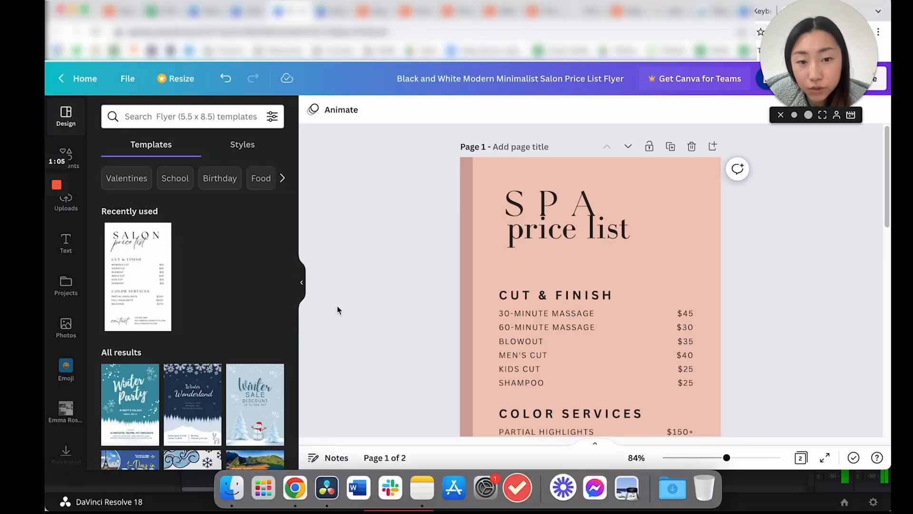
{"action": "scroll", "coordinate": [442, 253], "scroll_direction": "down", "scroll_amount": 15}
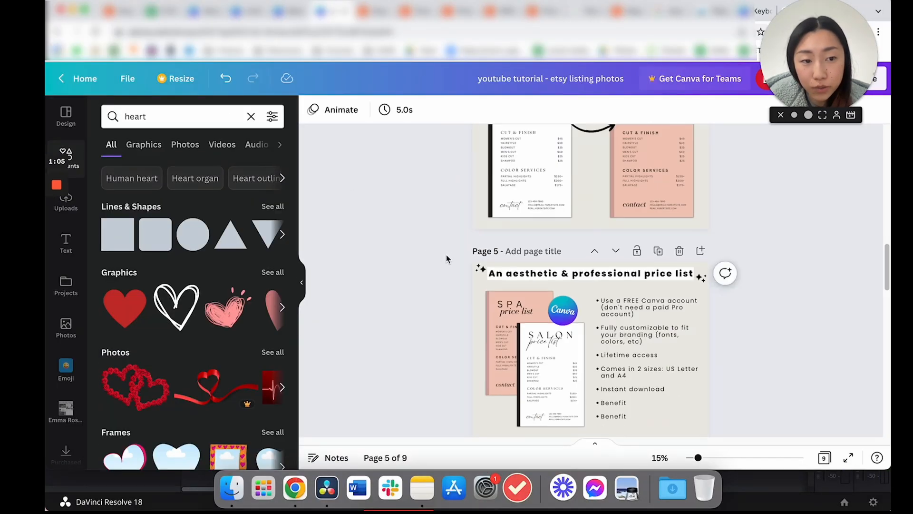
{"action": "left_click", "coordinate": [543, 401]}
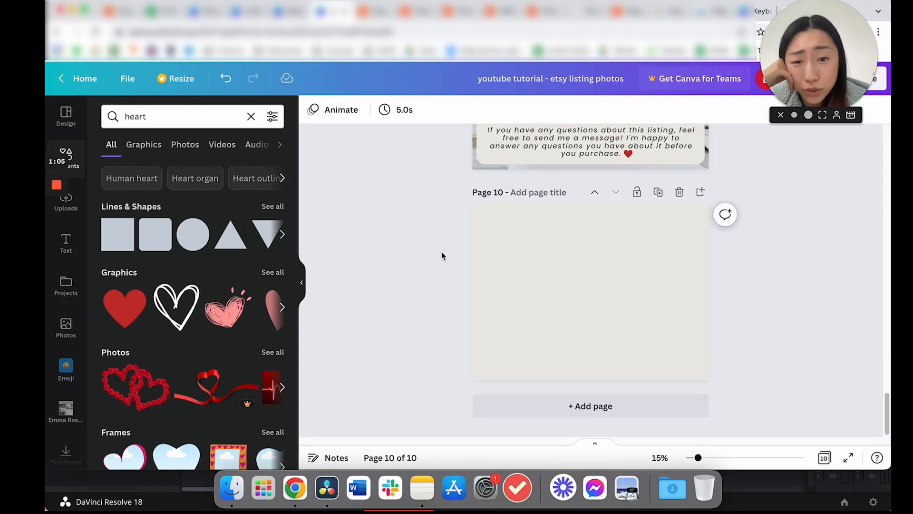
Copy the salon and spa price list images from page 4 onto page 10.
{"action": "scroll", "coordinate": [464, 259], "scroll_direction": "up", "scroll_amount": 10}
{"action": "left_click", "coordinate": [519, 338]}
{"action": "left_click", "coordinate": [636, 347], "text": "shift"}
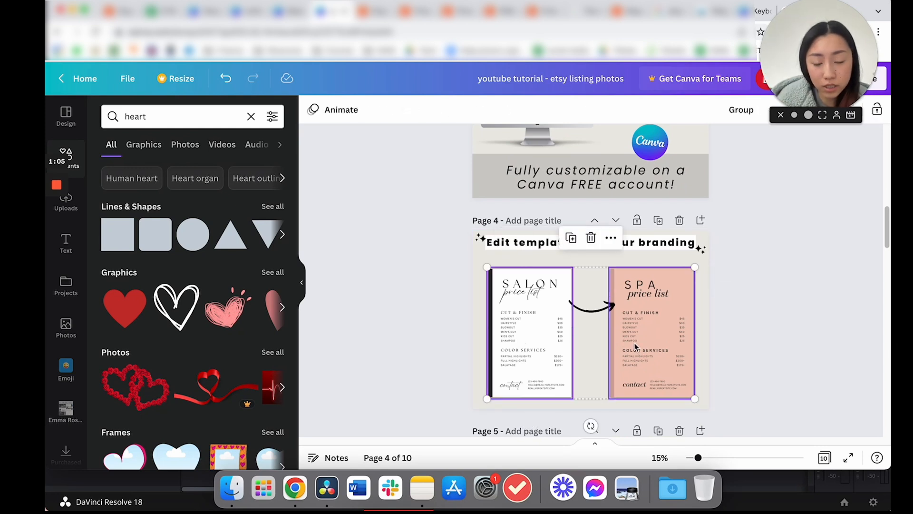
{"action": "scroll", "coordinate": [428, 266], "scroll_direction": "down", "scroll_amount": 10}
{"action": "key", "text": "ctrl+v"}
Arrange the salon and spa price lists side by side on page 10 and enlarge them together to nearly fill it.
{"action": "left_click", "coordinate": [415, 275]}
{"action": "left_click_drag", "start_coordinate": [510, 296], "coordinate": [513, 269]}
{"action": "left_click_drag", "start_coordinate": [636, 315], "coordinate": [618, 297]}
{"action": "left_click", "coordinate": [535, 289], "text": "shift"}
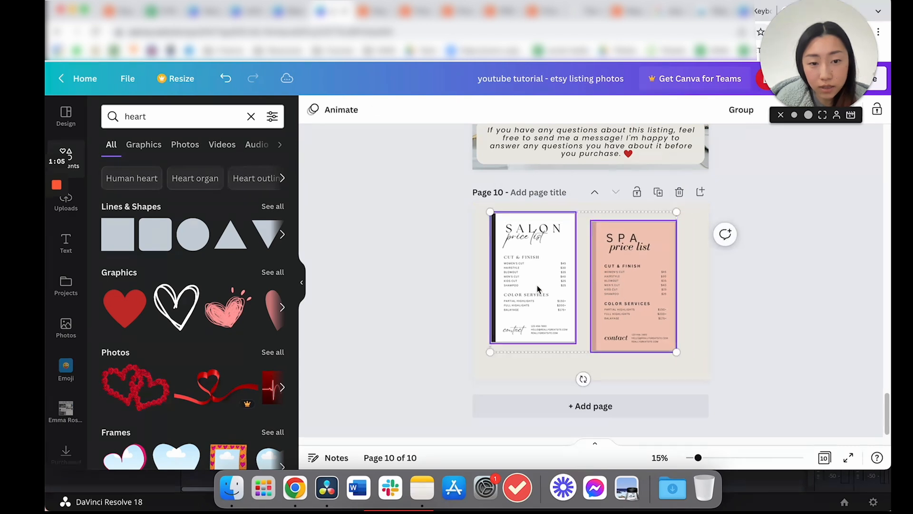
{"action": "left_click_drag", "start_coordinate": [678, 353], "coordinate": [700, 373]}
{"action": "left_click", "coordinate": [441, 208]}
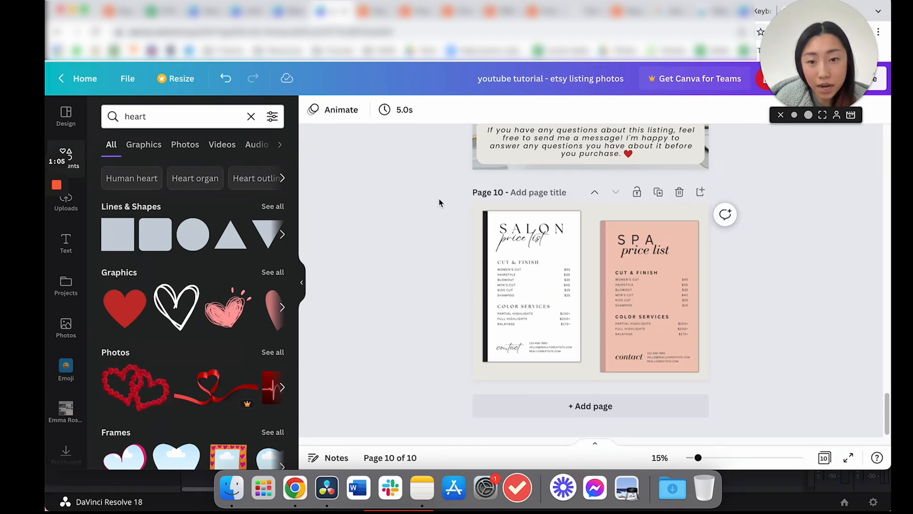
Apply the Breathe page animation to page 10.
{"action": "left_click", "coordinate": [365, 109]}
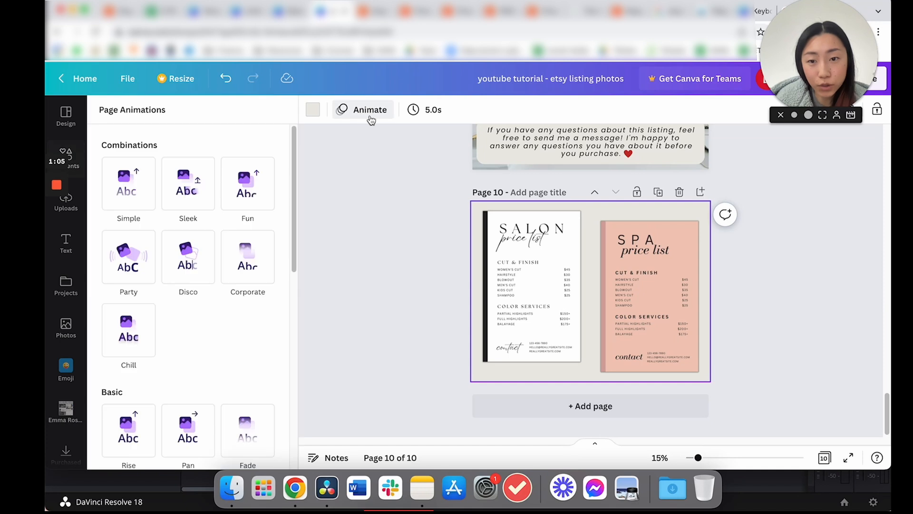
{"action": "scroll", "coordinate": [219, 238], "scroll_direction": "down", "scroll_amount": 5}
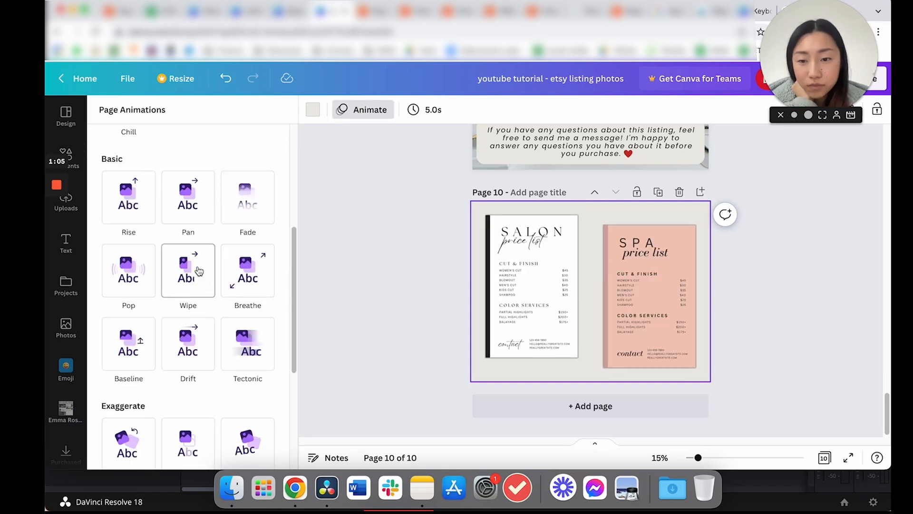
{"action": "left_click", "coordinate": [244, 272]}
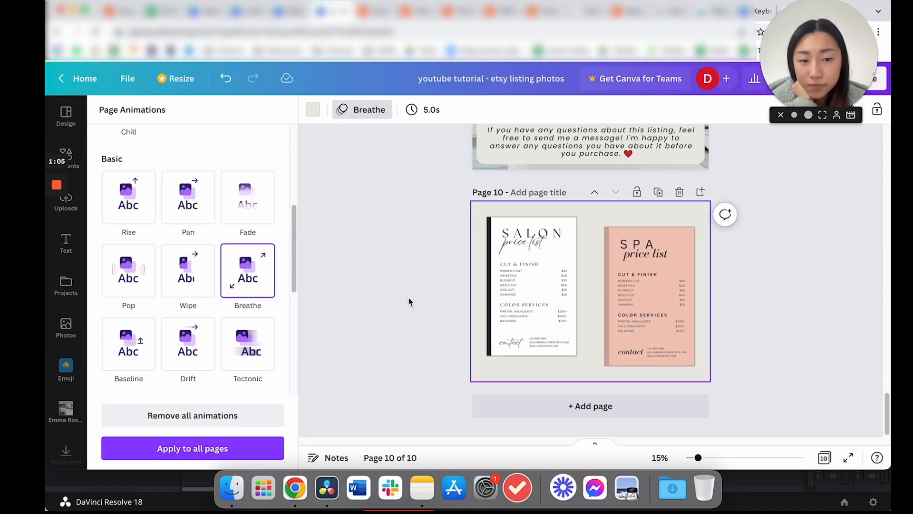
Download only page 10 of the design as an MP4 video.
{"action": "left_click", "coordinate": [409, 298]}
{"action": "left_click", "coordinate": [852, 81]}
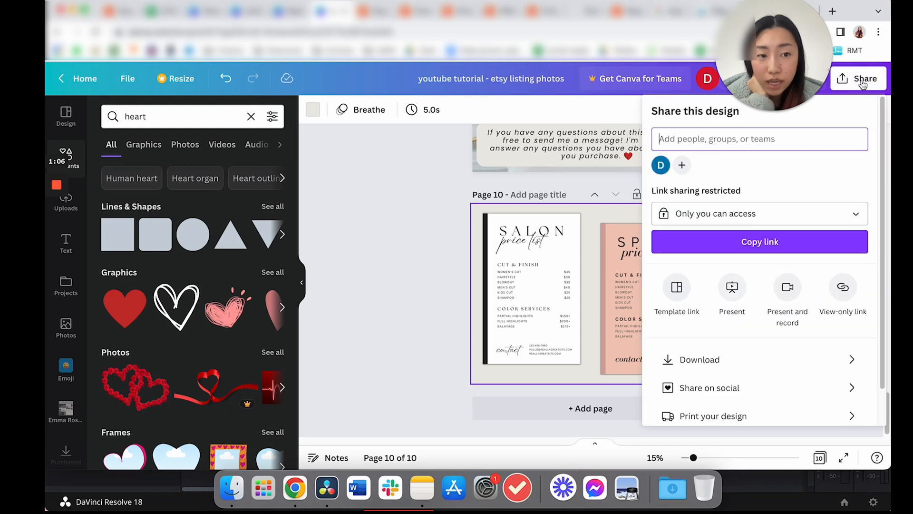
{"action": "left_click", "coordinate": [695, 359]}
{"action": "left_click", "coordinate": [728, 259]}
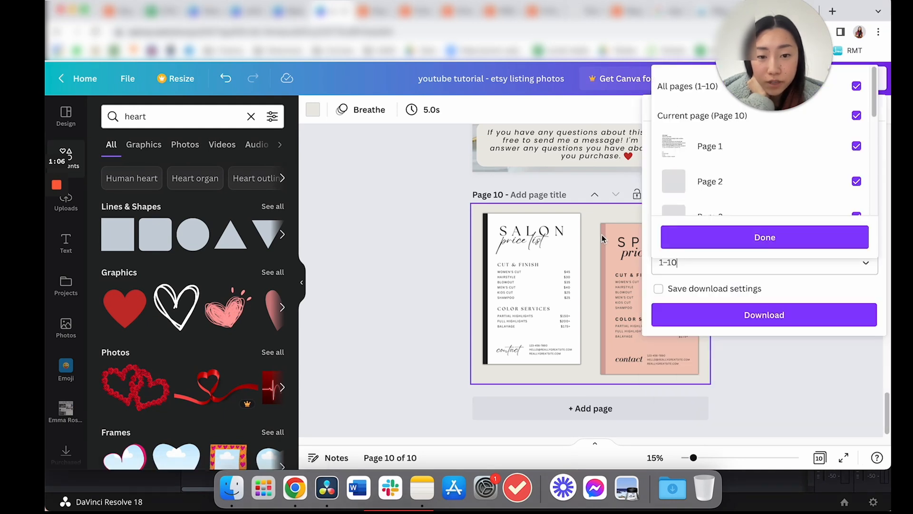
{"action": "left_click", "coordinate": [856, 86]}
{"action": "left_click", "coordinate": [765, 237]}
{"action": "left_click", "coordinate": [735, 315]}
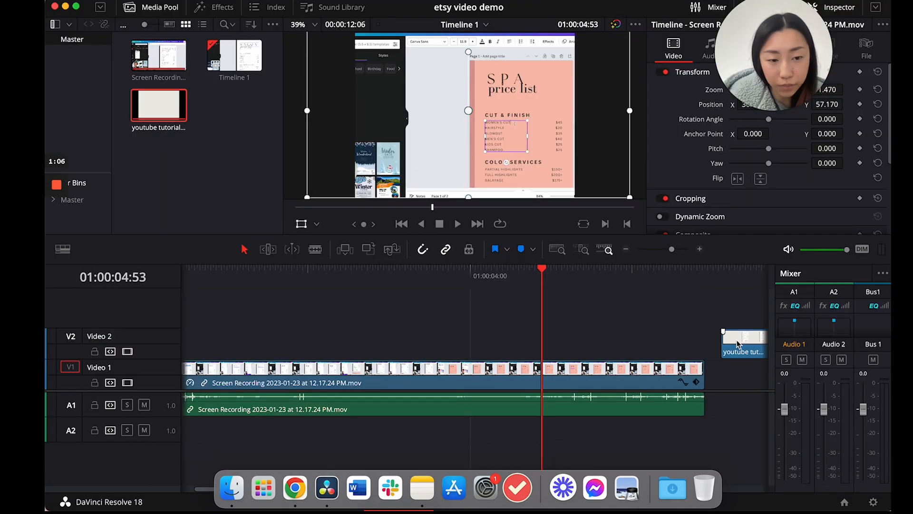
Switch to DaVinci Resolve, place the downloaded price list clip at the start of Video 2, and preview it from the beginning.
{"action": "left_click_drag", "start_coordinate": [738, 345], "coordinate": [316, 337]}
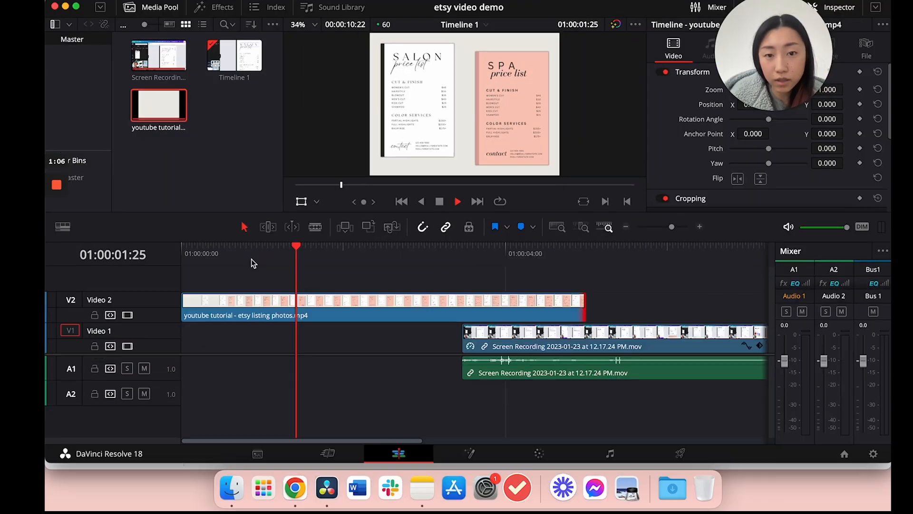
{"action": "left_click_drag", "start_coordinate": [460, 253], "coordinate": [177, 254]}
{"action": "key", "text": "space"}
{"action": "key", "text": "space"}
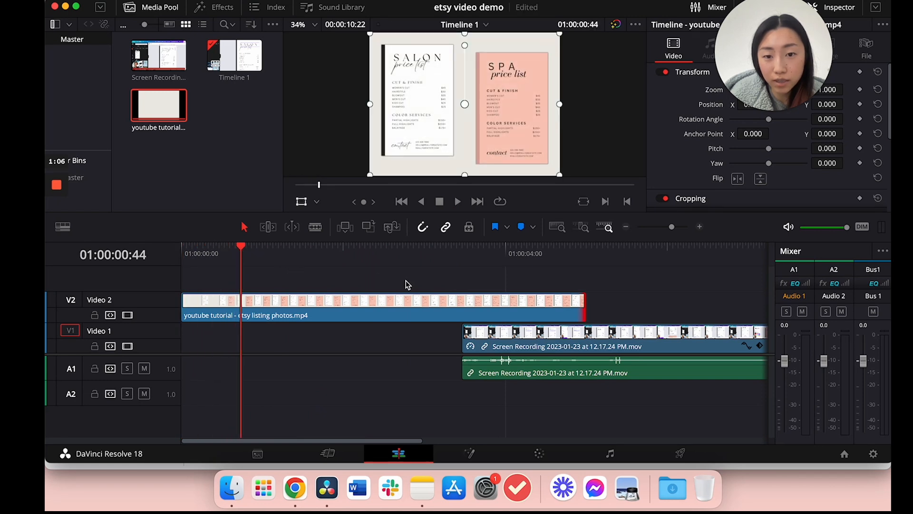
Trim the price list clip to under one second and move the screen recording to start where it ends, checking the playback.
{"action": "left_click_drag", "start_coordinate": [579, 313], "coordinate": [252, 313]}
{"action": "left_click_drag", "start_coordinate": [501, 347], "coordinate": [313, 341]}
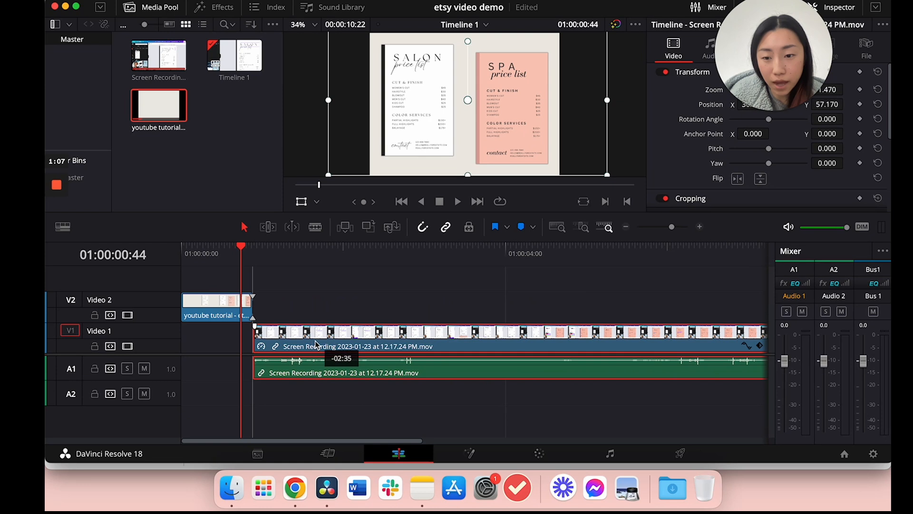
{"action": "left_click_drag", "start_coordinate": [240, 252], "coordinate": [143, 257]}
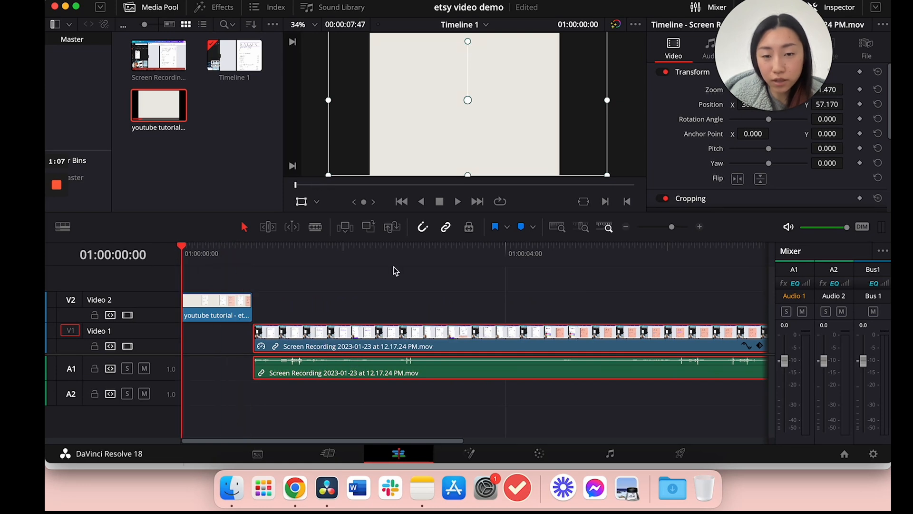
{"action": "key", "text": "space"}
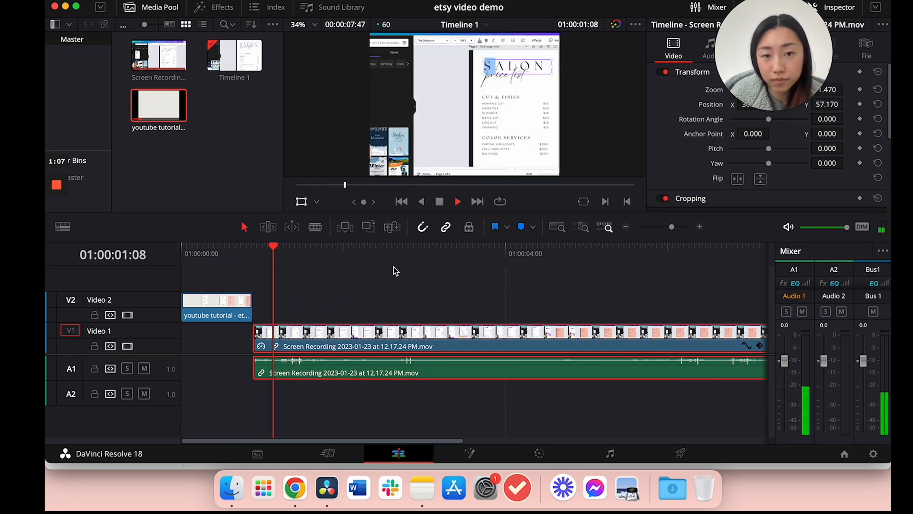
{"action": "key", "text": "space"}
Shorten the price list clip slightly more, shift the screen recording earlier to close the gap, and replay the timeline from the start.
{"action": "left_click", "coordinate": [251, 305]}
{"action": "left_click_drag", "start_coordinate": [250, 303], "coordinate": [236, 304]}
{"action": "left_click", "coordinate": [180, 253]}
{"action": "key", "text": "space"}
{"action": "key", "text": "space"}
{"action": "left_click_drag", "start_coordinate": [337, 347], "coordinate": [319, 349]}
{"action": "left_click", "coordinate": [219, 265]}
{"action": "key", "text": "Home"}
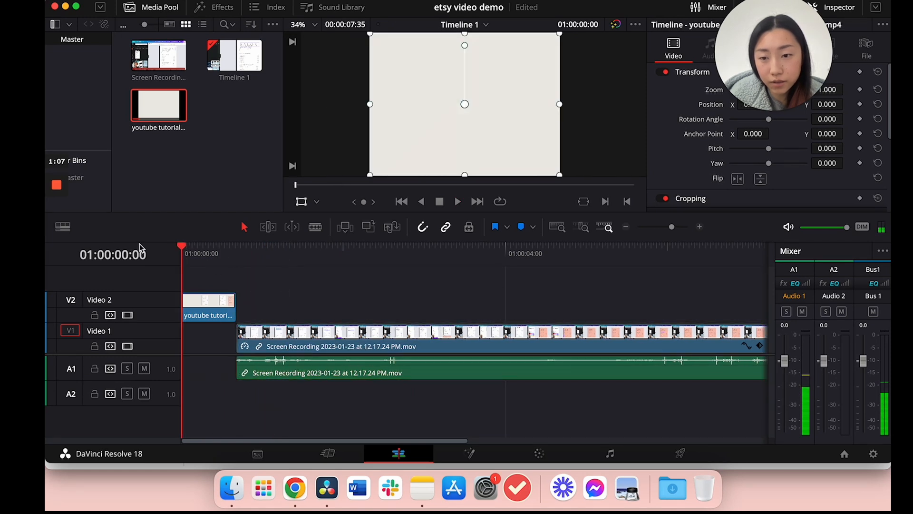
{"action": "key", "text": "space"}
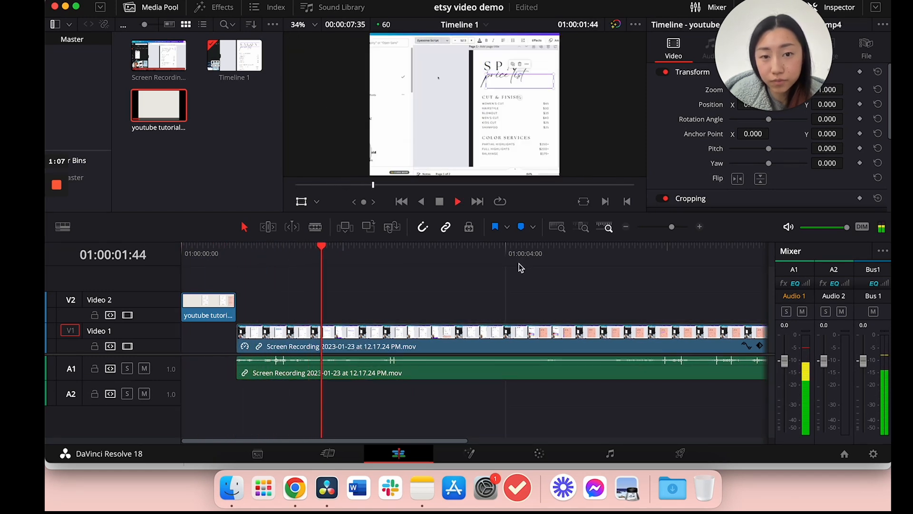
{"action": "key", "text": "space"}
Change the screen recording clip's speed to 700%.
{"action": "right_click", "coordinate": [478, 336]}
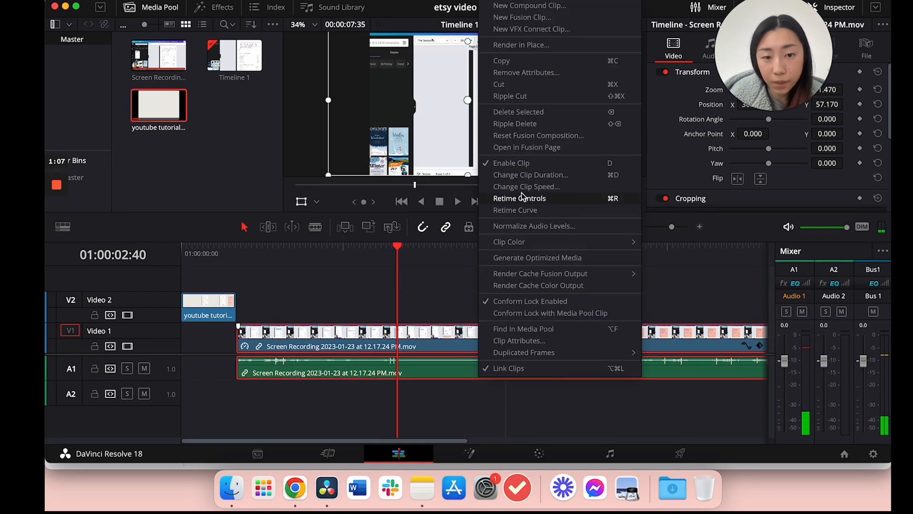
{"action": "left_click", "coordinate": [492, 186]}
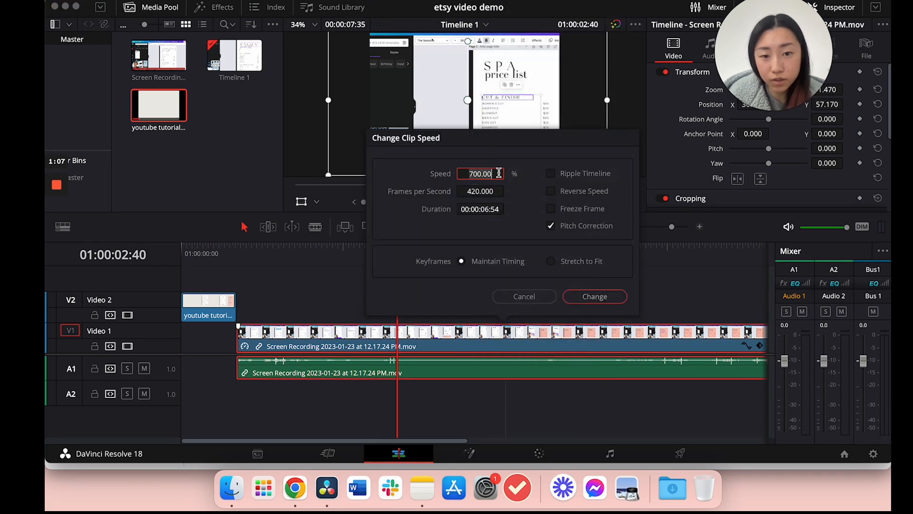
{"action": "key", "text": "Return"}
Check the end of the timeline, play the whole video from the start, and open the Deliver page.
{"action": "key", "text": "End"}
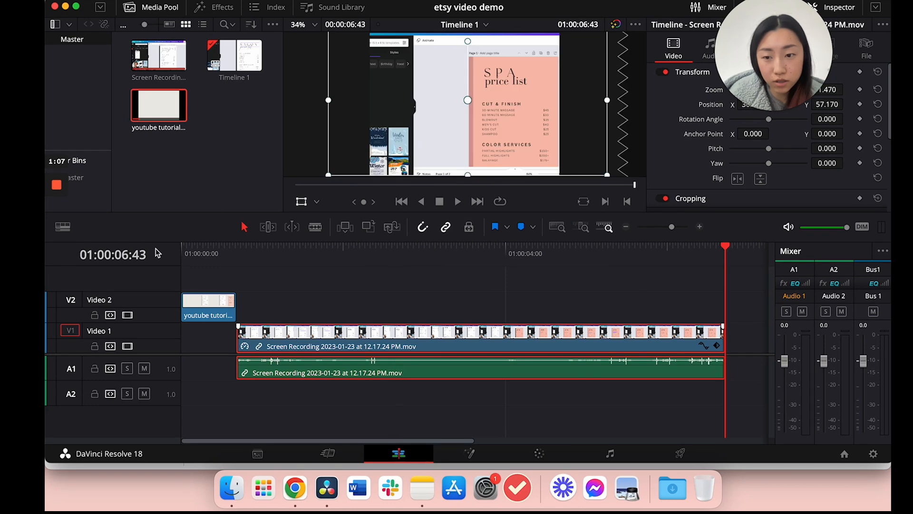
{"action": "key", "text": "Home"}
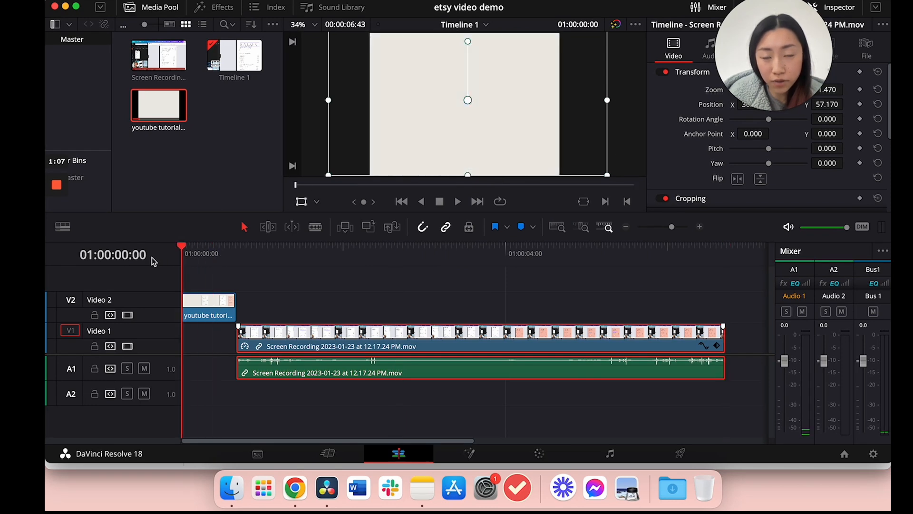
{"action": "key", "text": "space"}
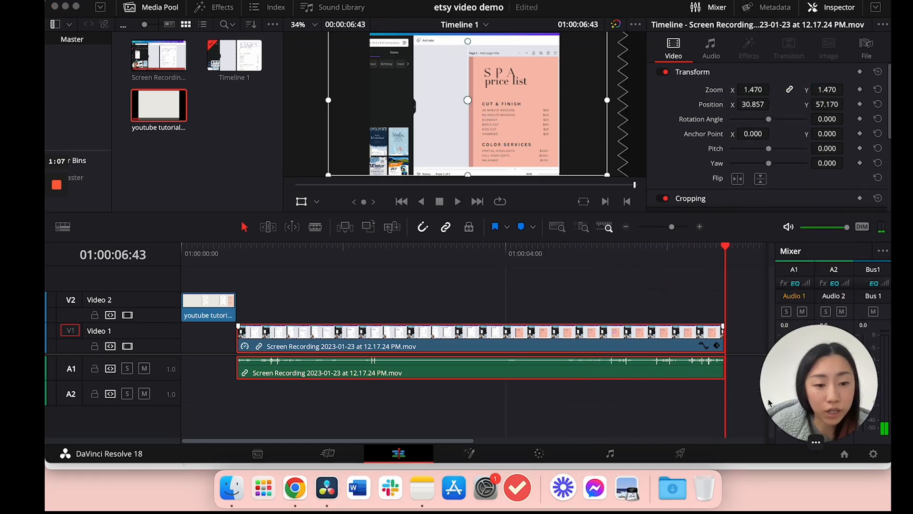
{"action": "left_click", "coordinate": [680, 454]}
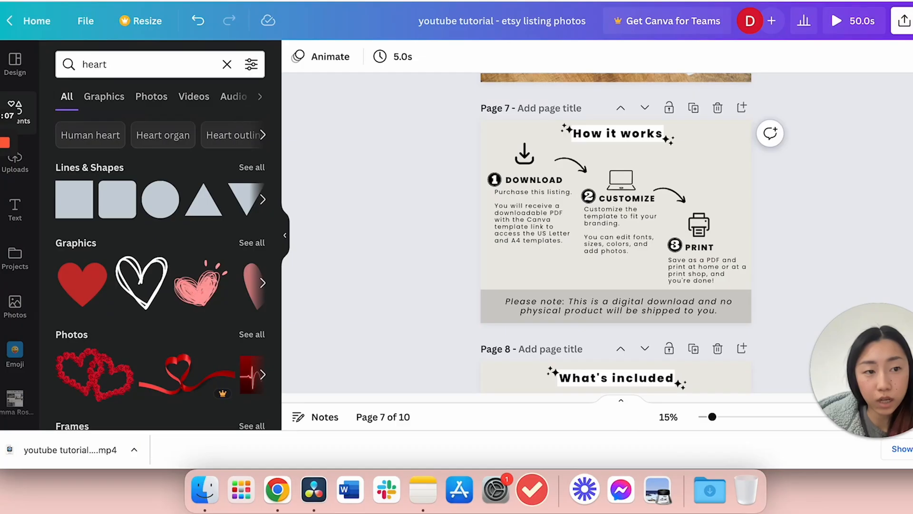
Switch to the Canva design, download the listing photo pages as PNG images, and extract the downloaded zip file.
{"action": "left_click", "coordinate": [903, 20]}
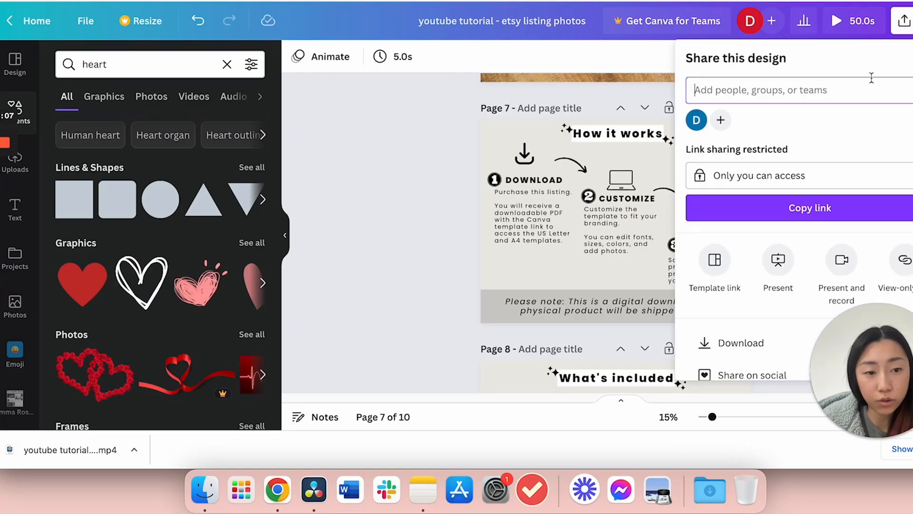
{"action": "left_click", "coordinate": [739, 341]}
{"action": "left_click", "coordinate": [761, 113]}
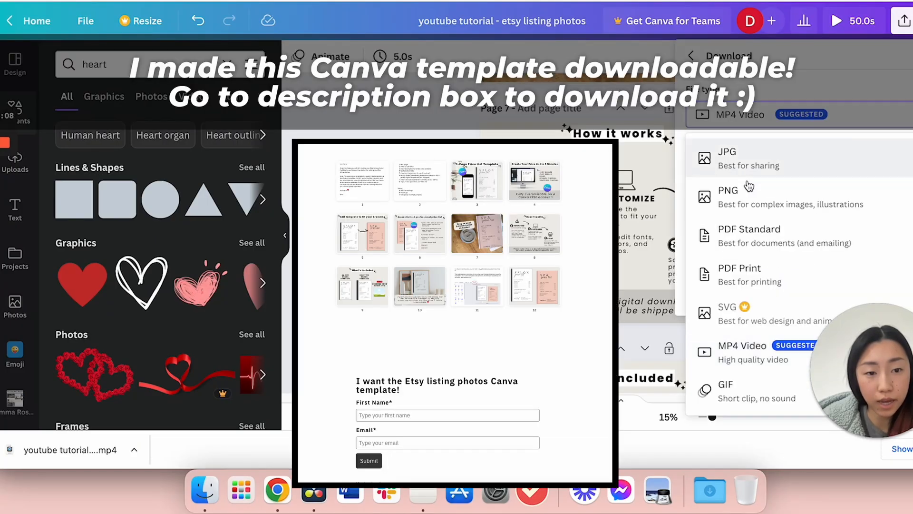
{"action": "left_click", "coordinate": [761, 197]}
{"action": "left_click", "coordinate": [780, 265]}
{"action": "scroll", "coordinate": [890, 190], "scroll_direction": "down", "scroll_amount": 5}
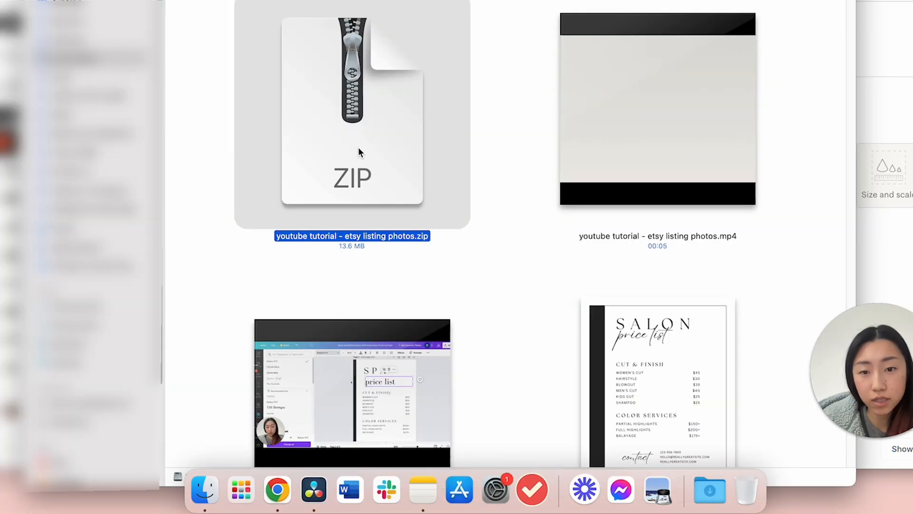
{"action": "double_click", "coordinate": [347, 153]}
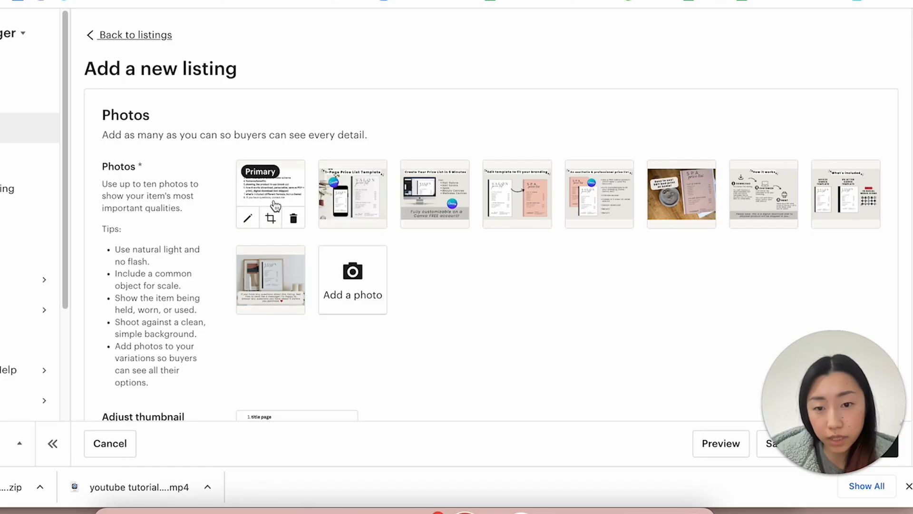
In the new Etsy listing, delete the text-only primary photo and zoom in on the new primary image's thumbnail.
{"action": "left_click", "coordinate": [294, 220]}
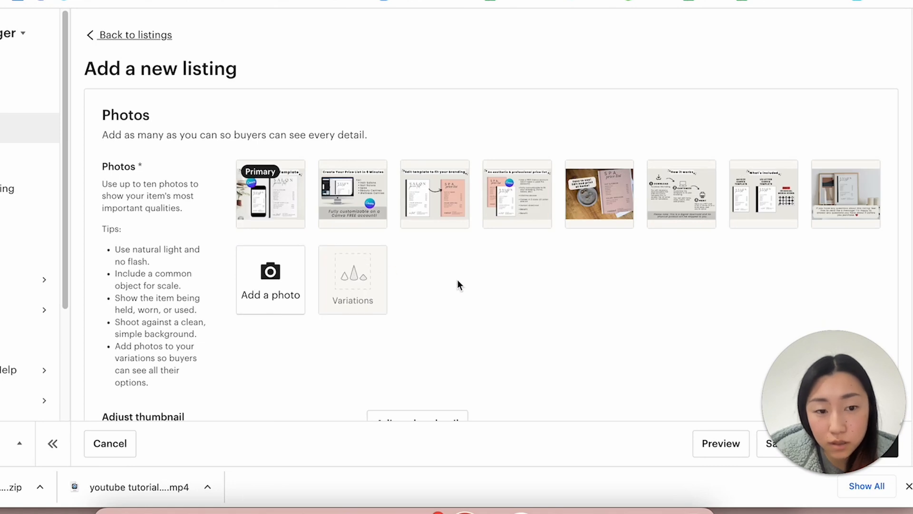
{"action": "scroll", "coordinate": [460, 281], "scroll_direction": "down", "scroll_amount": 5}
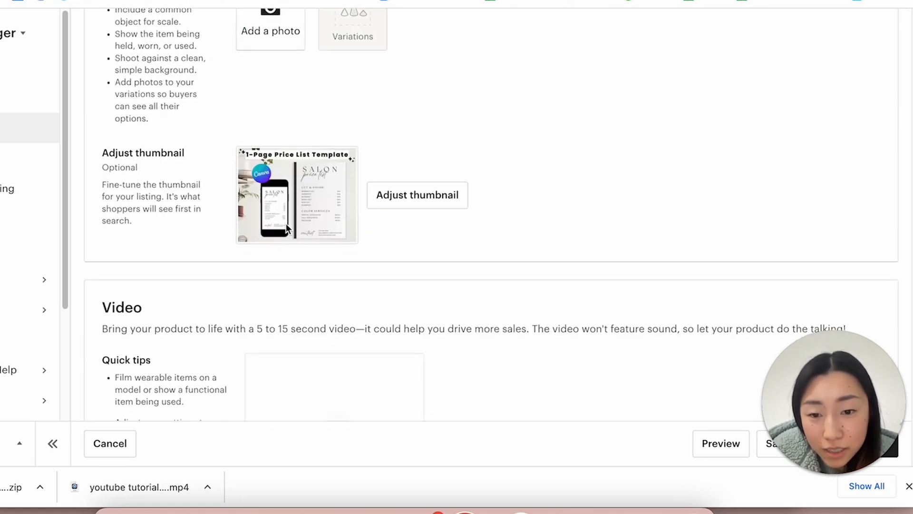
{"action": "left_click", "coordinate": [405, 202]}
{"action": "left_click", "coordinate": [489, 384]}
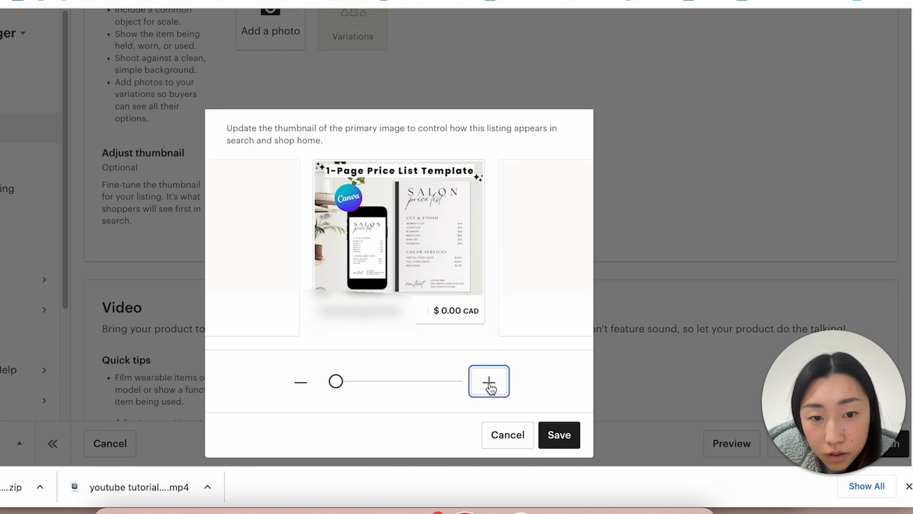